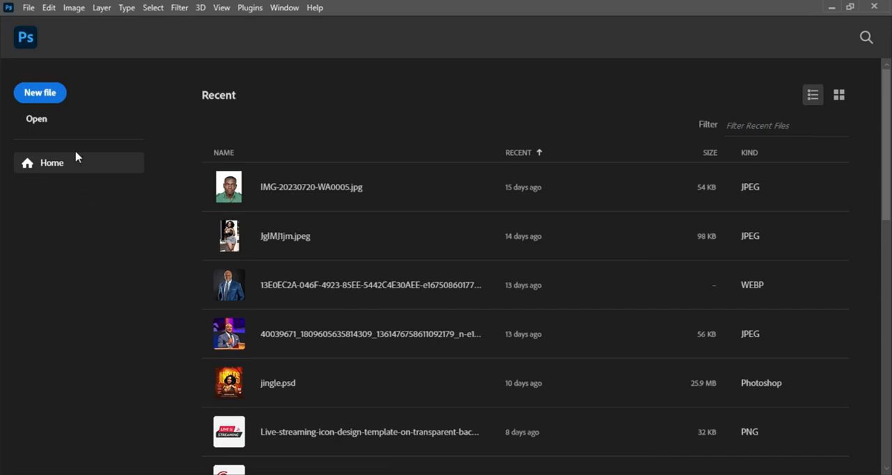
# Create a new 4 x 4 inch RGB document at 300 pixels/inch with a white background
pyautogui.click(49, 95)
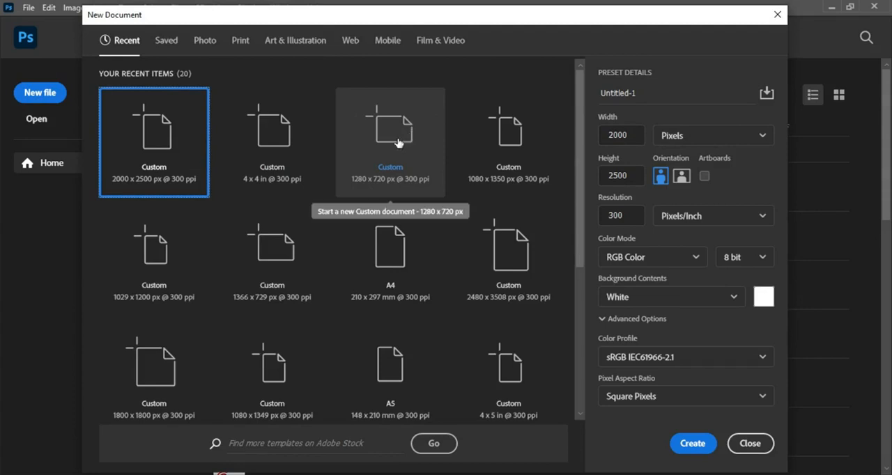
pyautogui.click(278, 149)
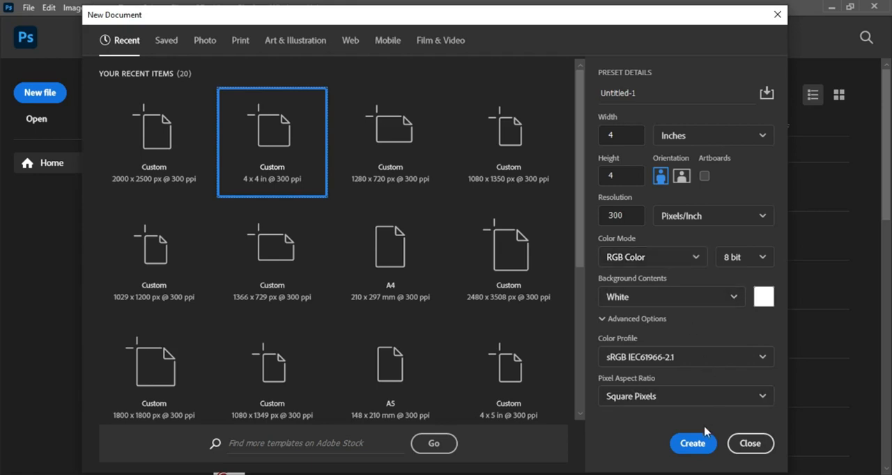
pyautogui.click(692, 444)
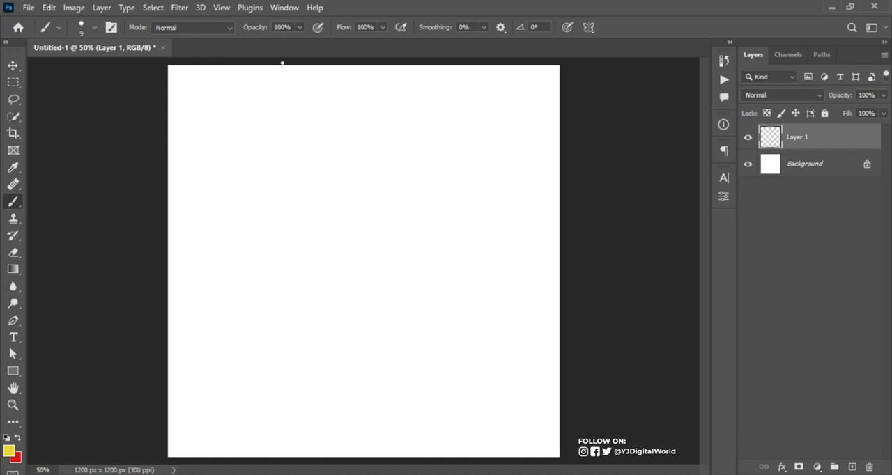
# Brush two yellow vertical lines splitting the canvas into three columns and handwrite "Light" in both outer columns
pyautogui.moveTo(279, 61)
pyautogui.mouseDown()
pyautogui.moveTo(267, 187)
pyautogui.moveTo(271, 462)
pyautogui.mouseUp()
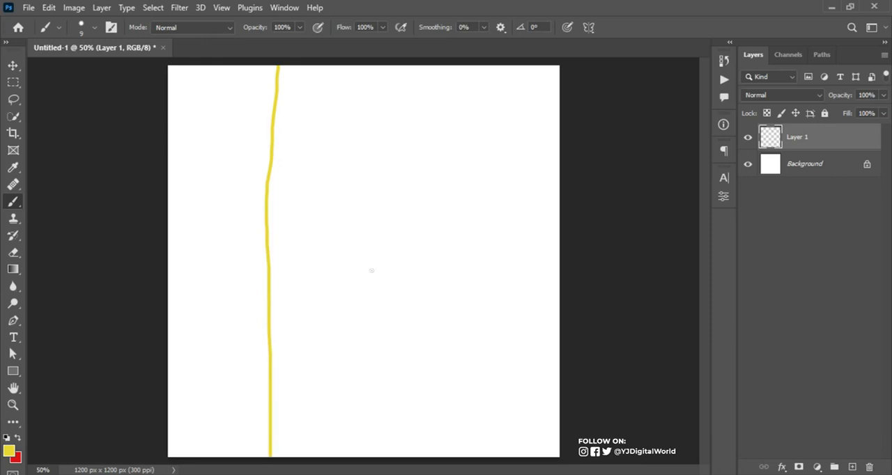
pyautogui.moveTo(454, 62); pyautogui.dragTo(448, 470)
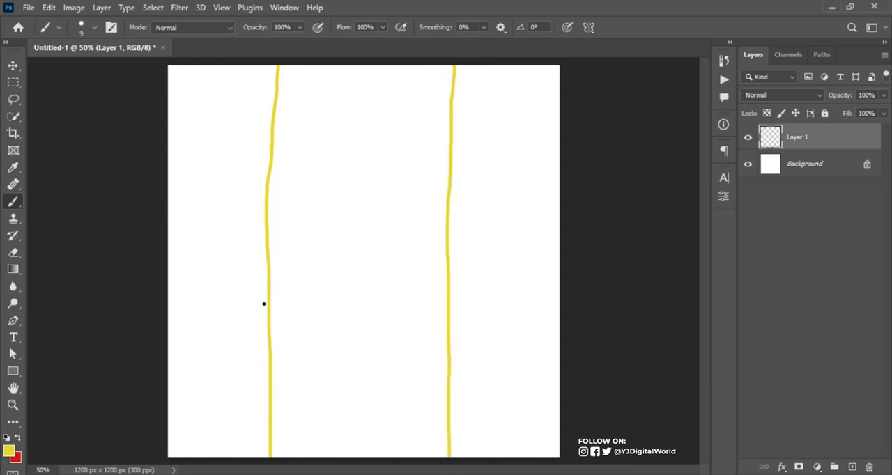
pyautogui.moveTo(178, 307)
pyautogui.mouseDown()
pyautogui.moveTo(186, 317)
pyautogui.moveTo(195, 281)
pyautogui.mouseUp()
pyautogui.moveTo(191, 253)
pyautogui.mouseDown()
pyautogui.moveTo(211, 272)
pyautogui.moveTo(204, 280)
pyautogui.moveTo(209, 237)
pyautogui.moveTo(229, 246)
pyautogui.mouseUp()
pyautogui.moveTo(201, 213)
pyautogui.mouseDown()
pyautogui.moveTo(223, 228)
pyautogui.moveTo(238, 200)
pyautogui.mouseUp()
pyautogui.moveTo(203, 236); pyautogui.dragTo(217, 202)
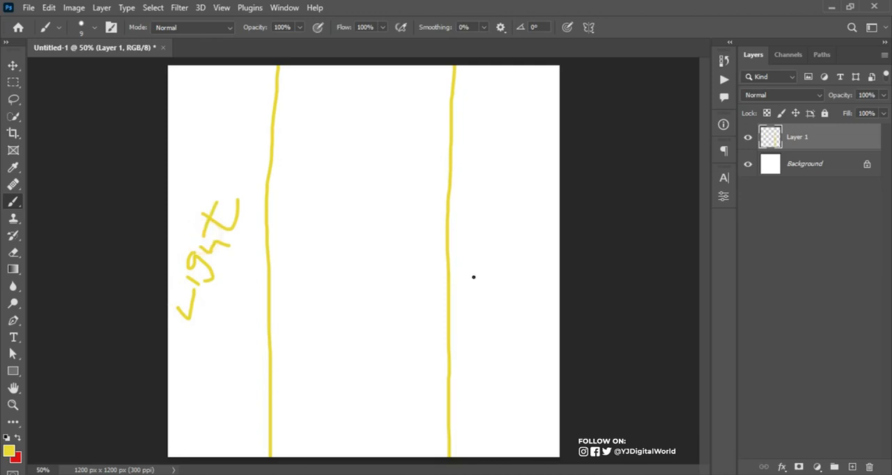
pyautogui.moveTo(463, 293)
pyautogui.mouseDown()
pyautogui.moveTo(503, 243)
pyautogui.moveTo(492, 248)
pyautogui.moveTo(480, 223)
pyautogui.moveTo(490, 220)
pyautogui.moveTo(497, 249)
pyautogui.mouseUp()
pyautogui.moveTo(489, 202); pyautogui.dragTo(514, 201)
pyautogui.moveTo(487, 175)
pyautogui.mouseDown()
pyautogui.moveTo(524, 178)
pyautogui.moveTo(519, 112)
pyautogui.mouseUp()
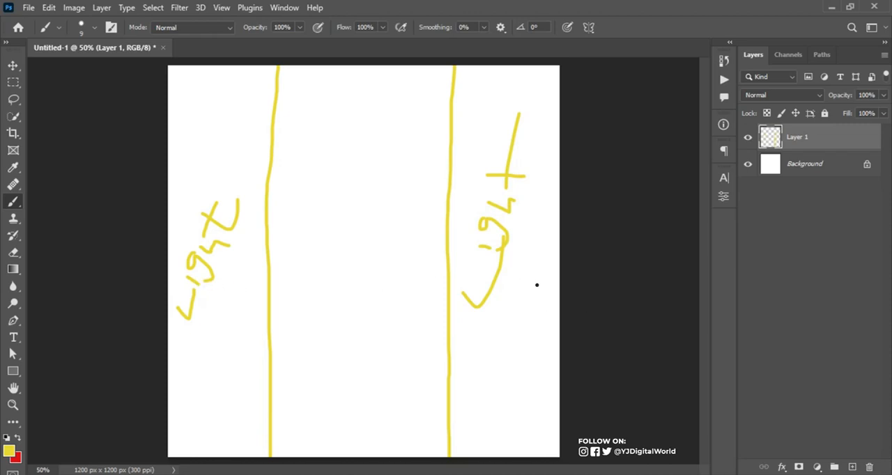
# Handwrite "THEME" in the upper part of the middle column with two text-placeholder lines above it
pyautogui.moveTo(293, 127)
pyautogui.mouseDown()
pyautogui.moveTo(362, 116)
pyautogui.moveTo(324, 180)
pyautogui.mouseUp()
pyautogui.click(334, 146)
pyautogui.moveTo(334, 146)
pyautogui.mouseDown()
pyautogui.moveTo(334, 173)
pyautogui.moveTo(348, 156)
pyautogui.moveTo(354, 170)
pyautogui.moveTo(363, 159)
pyautogui.moveTo(376, 173)
pyautogui.moveTo(393, 173)
pyautogui.moveTo(386, 164)
pyautogui.moveTo(394, 163)
pyautogui.mouseUp()
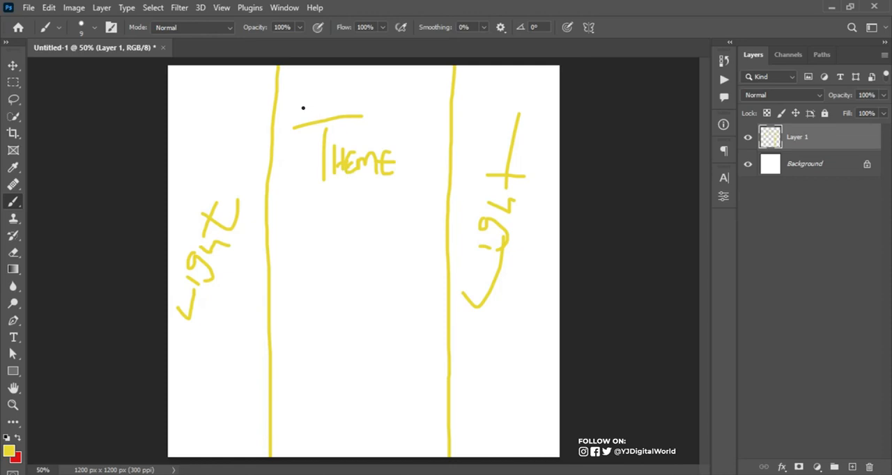
pyautogui.moveTo(306, 110); pyautogui.dragTo(407, 105)
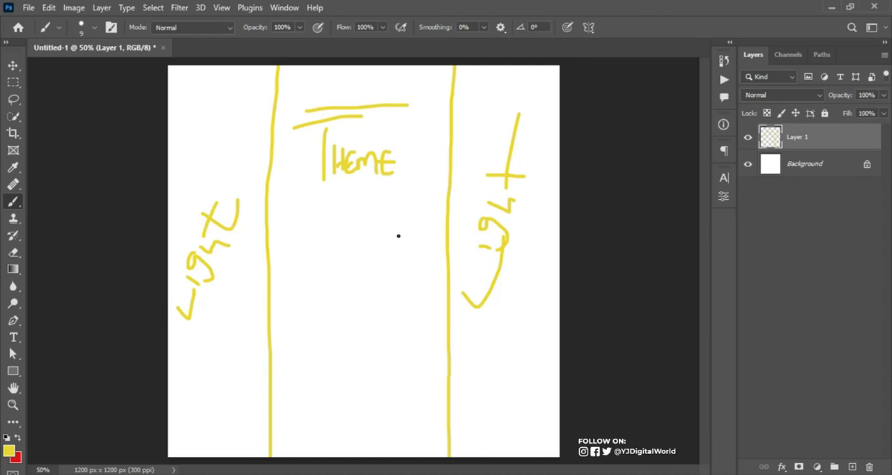
# Sketch a simple human figure with a round head and shoulders below the THEME lettering
pyautogui.moveTo(352, 201)
pyautogui.mouseDown()
pyautogui.moveTo(328, 209)
pyautogui.moveTo(346, 245)
pyautogui.moveTo(381, 223)
pyautogui.moveTo(347, 203)
pyautogui.mouseUp()
pyautogui.moveTo(341, 243)
pyautogui.mouseDown()
pyautogui.moveTo(323, 259)
pyautogui.moveTo(317, 309)
pyautogui.mouseUp()
pyautogui.moveTo(371, 246)
pyautogui.mouseDown()
pyautogui.moveTo(396, 274)
pyautogui.moveTo(396, 330)
pyautogui.mouseUp()
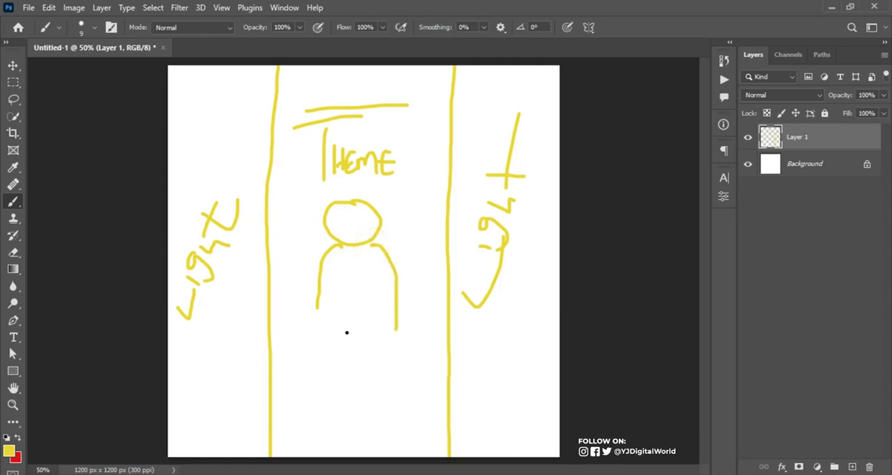
pyautogui.moveTo(317, 307); pyautogui.dragTo(315, 329)
# Draw two horizontal placeholder lines beneath the figure and one more near the bottom of the middle column
pyautogui.moveTo(290, 366); pyautogui.dragTo(429, 364)
pyautogui.moveTo(291, 382); pyautogui.dragTo(425, 380)
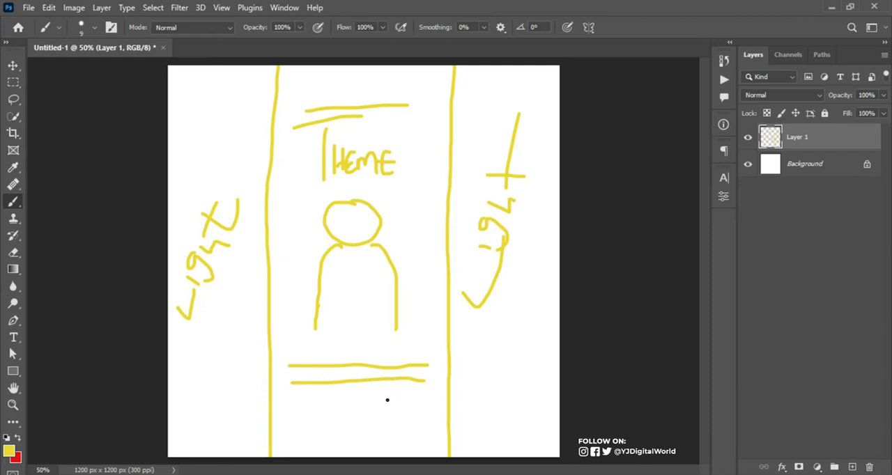
pyautogui.moveTo(284, 429); pyautogui.dragTo(427, 432)
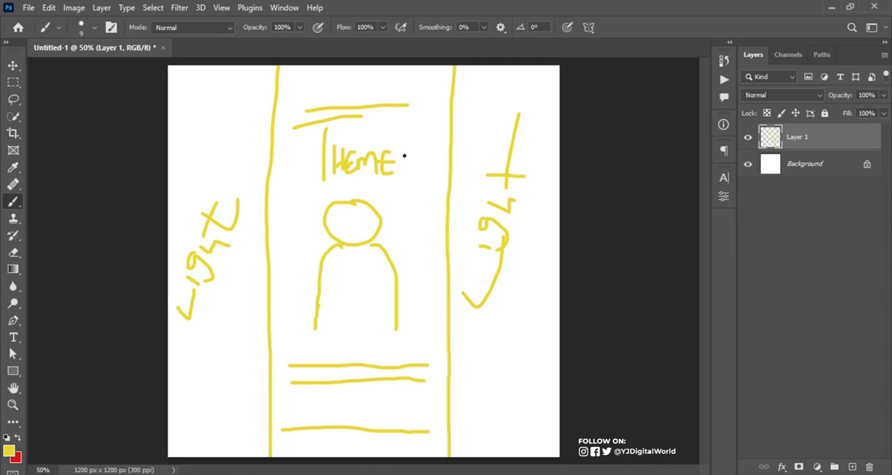
# Sketch a small upright box beside THEME and short placeholder lines on both sides of the figure
pyautogui.moveTo(401, 148)
pyautogui.mouseDown()
pyautogui.moveTo(417, 145)
pyautogui.moveTo(399, 195)
pyautogui.moveTo(423, 194)
pyautogui.moveTo(422, 147)
pyautogui.mouseUp()
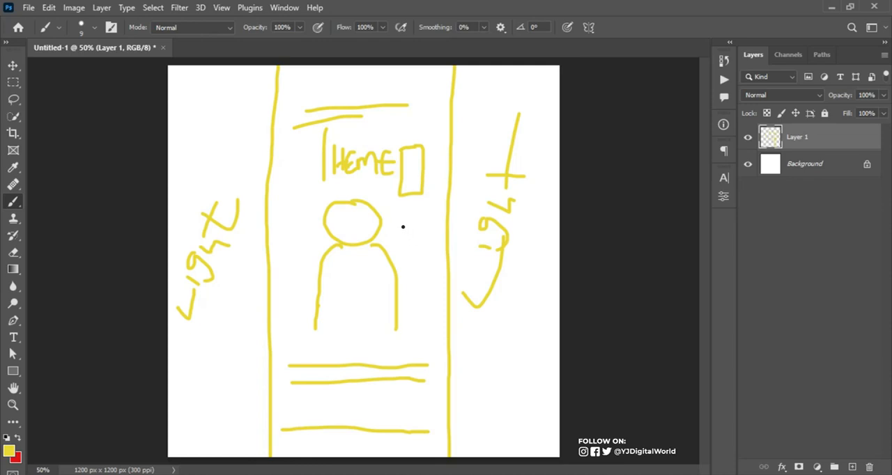
pyautogui.moveTo(400, 225); pyautogui.dragTo(432, 225)
pyautogui.moveTo(405, 271); pyautogui.dragTo(439, 271)
pyautogui.moveTo(308, 229); pyautogui.dragTo(284, 230)
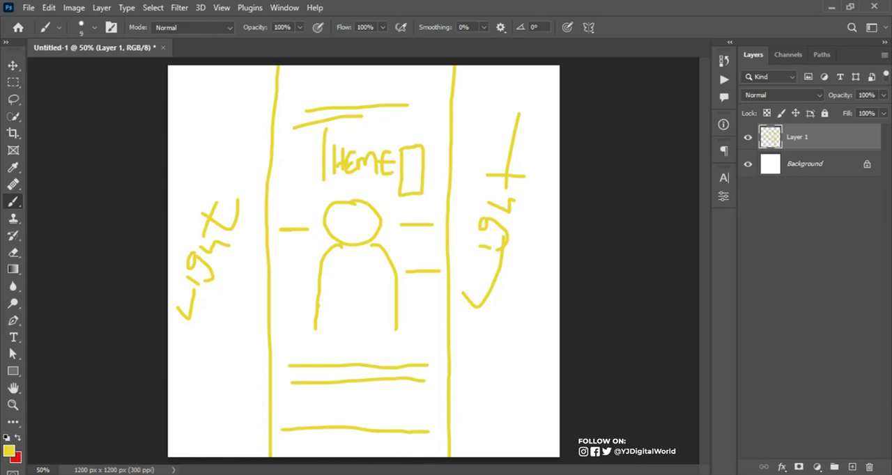
# Place the GRAPHICS DESIGN colour wheel from the crazy night folder into the document and hide the sketch layer
pyautogui.click(343, 418)
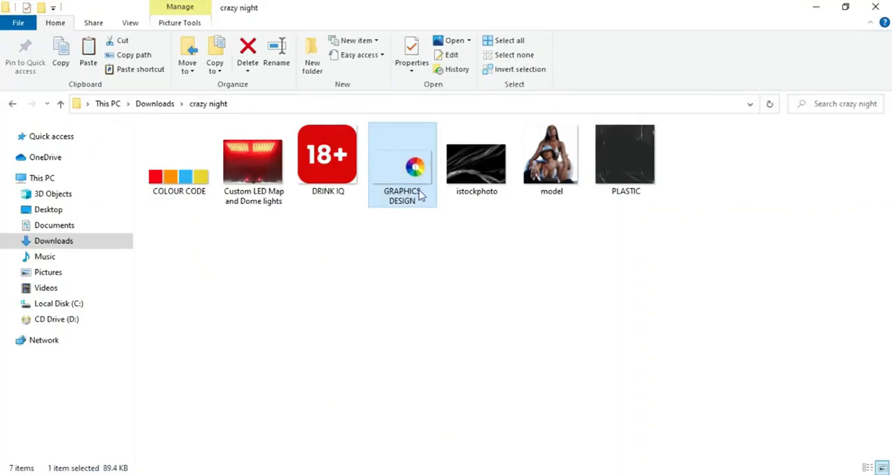
pyautogui.moveTo(418, 161); pyautogui.dragTo(407, 334)
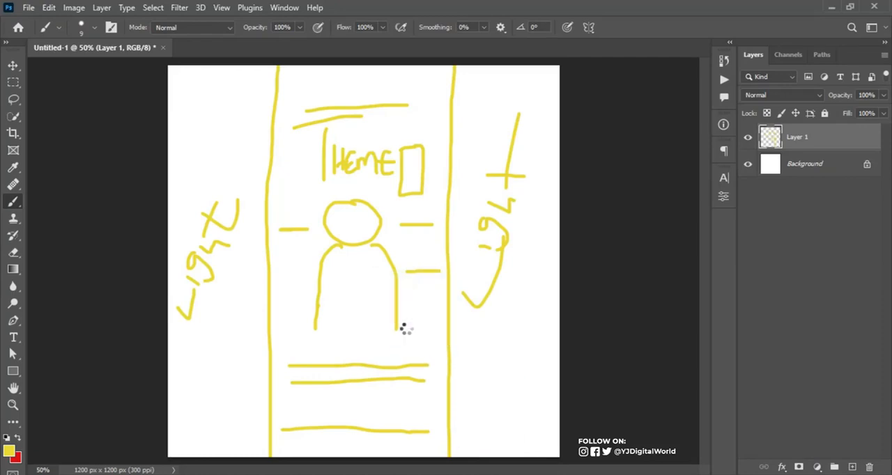
pyautogui.click(748, 163)
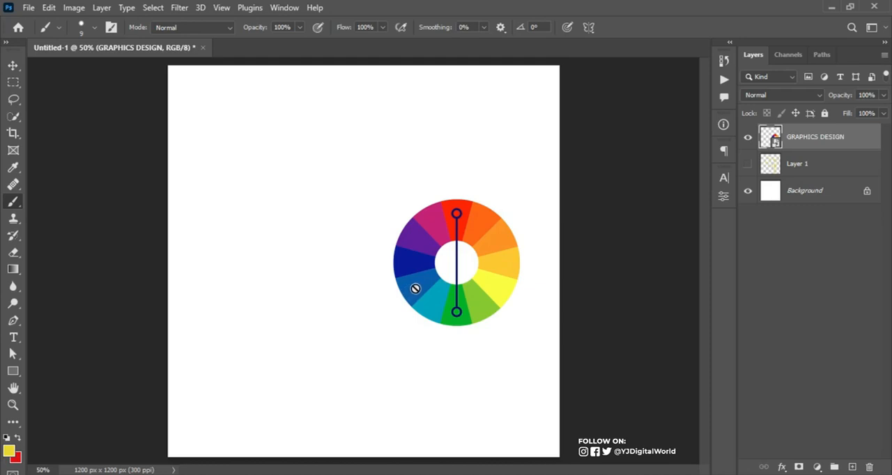
# Delete the GRAPHICS DESIGN colour wheel layer and the hidden sketch layer
pyautogui.click(13, 65)
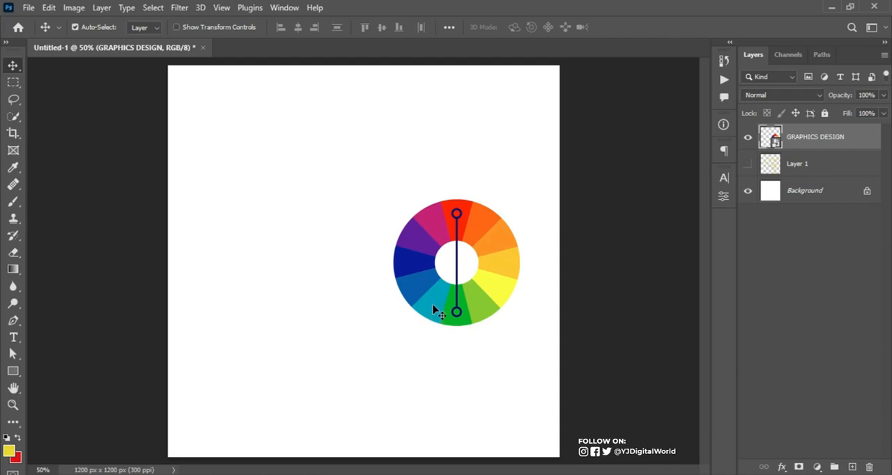
pyautogui.press('b')
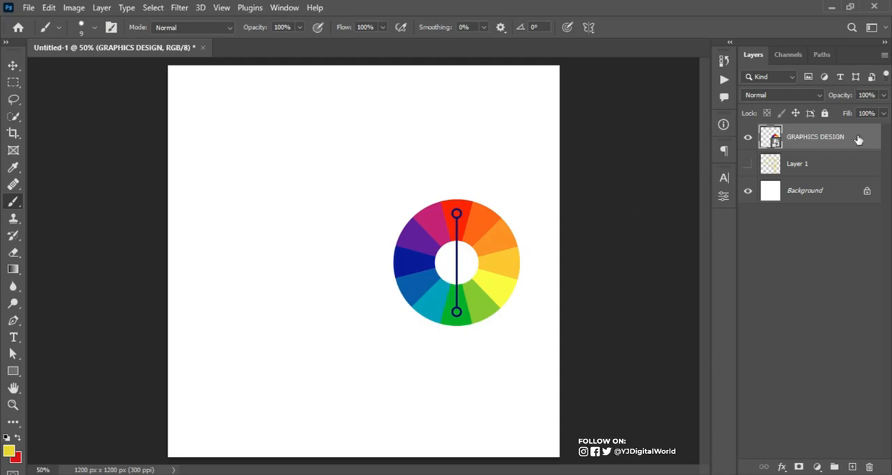
pyautogui.press('Delete')
pyautogui.press('Delete')
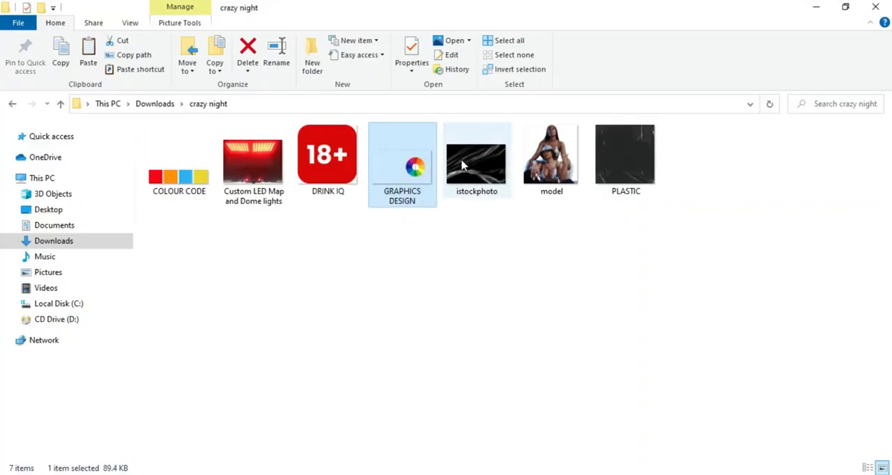
# Place every crazy night folder image except GRAPHICS DESIGN into the document and hide all the placed layers
pyautogui.hotkey('ctrl', 'a')
pyautogui.keyDown('ctrl'); pyautogui.click(417, 171); pyautogui.keyUp('ctrl')
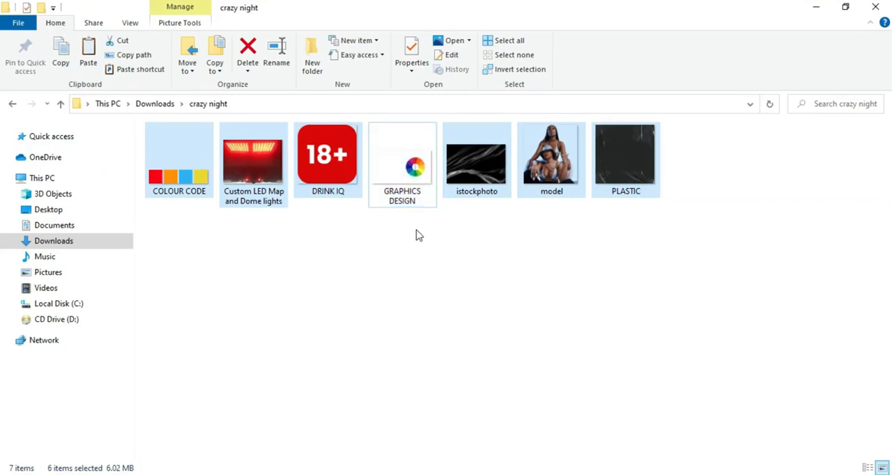
pyautogui.moveTo(454, 191); pyautogui.dragTo(441, 390)
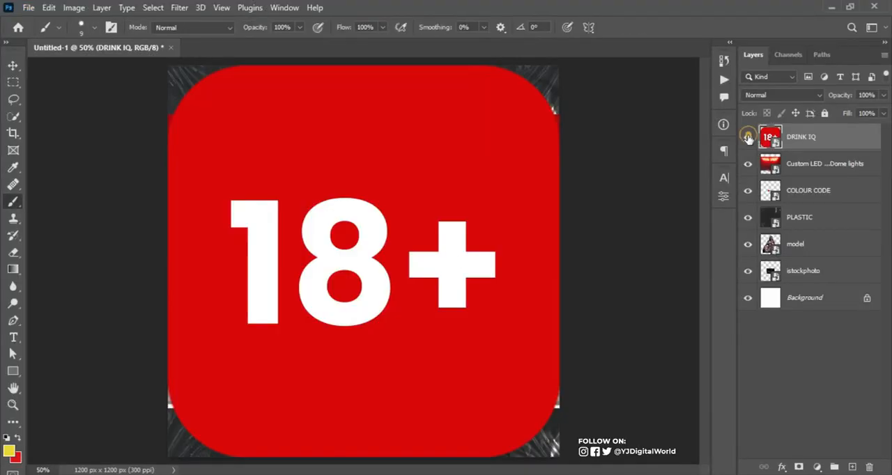
pyautogui.moveTo(748, 138); pyautogui.dragTo(744, 269)
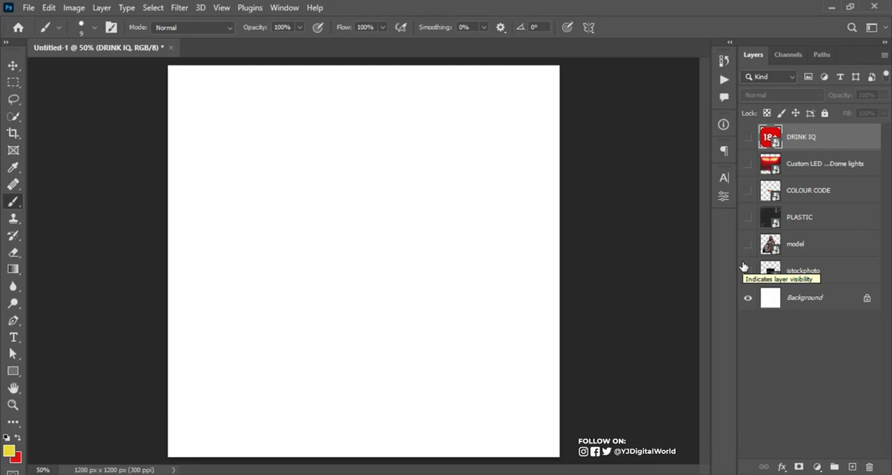
# Bring the COLOUR CODE layer to the top of the stack, show it, and place its swatches in the canvas's upper-left corner
pyautogui.click(803, 299)
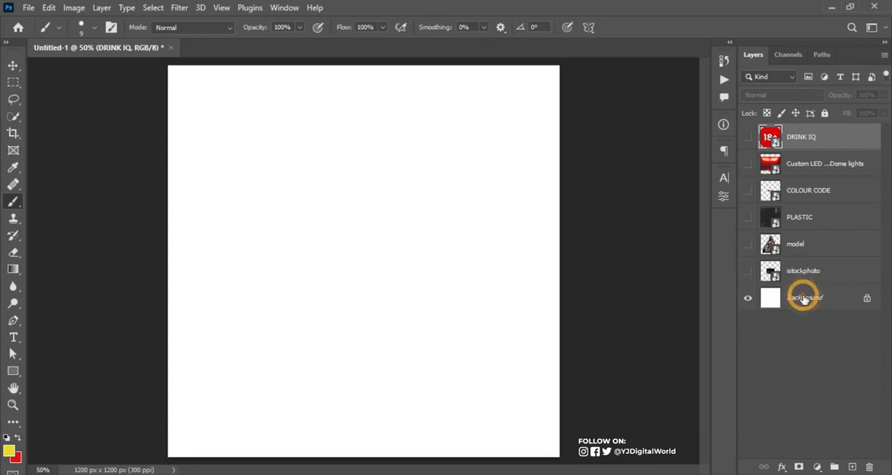
pyautogui.moveTo(839, 192); pyautogui.dragTo(844, 133)
pyautogui.click(748, 138)
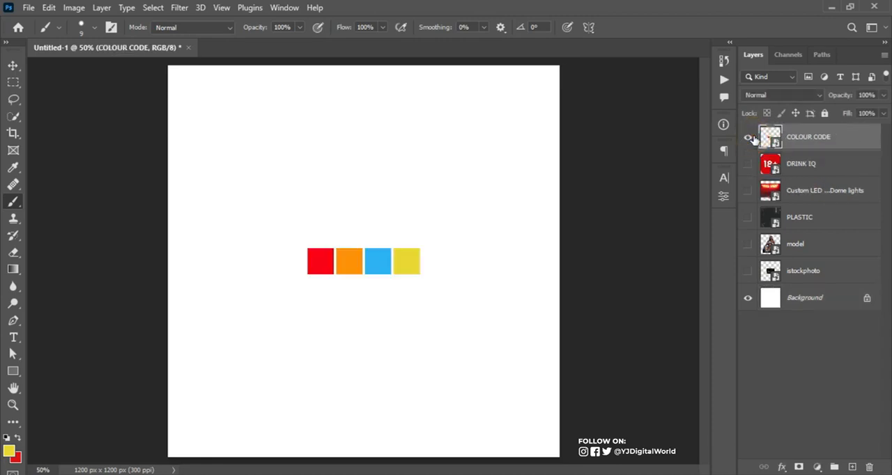
pyautogui.click(14, 66)
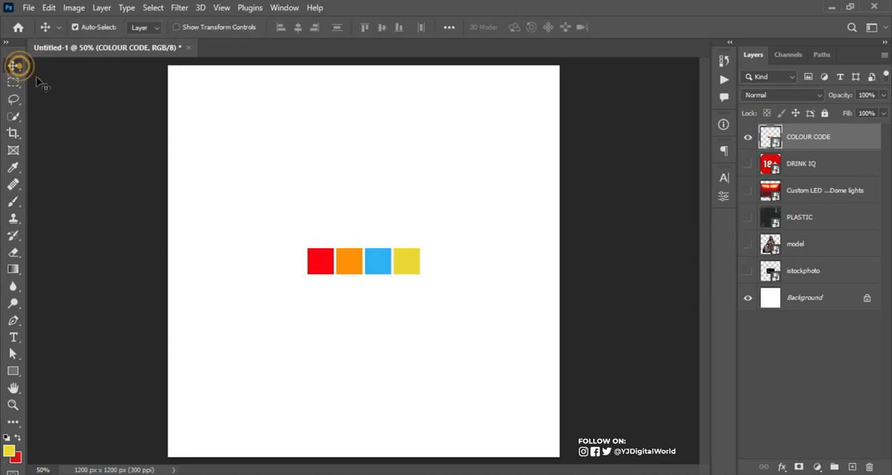
pyautogui.moveTo(349, 262); pyautogui.dragTo(206, 80)
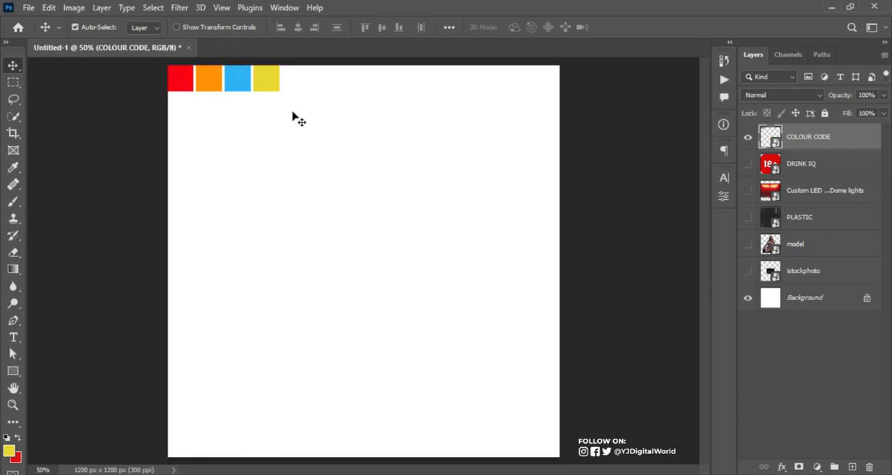
# Add a gradient fill layer directly above the Background, using the purple-to-red gradient preset
pyautogui.click(409, 302)
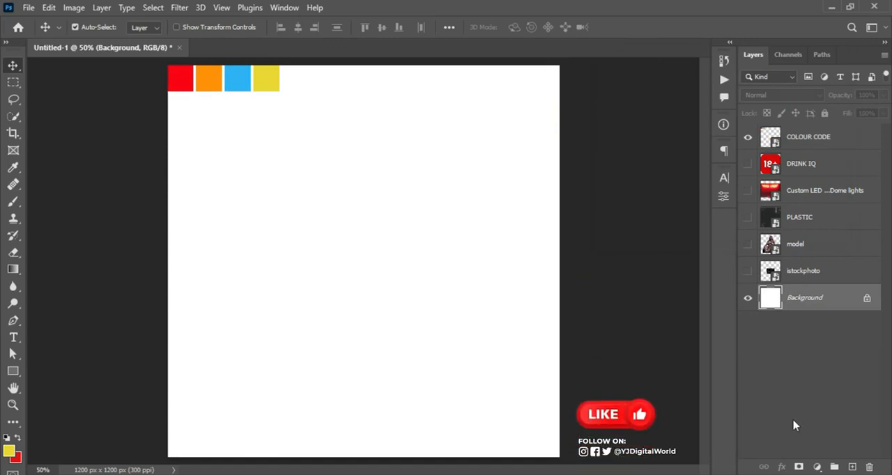
pyautogui.click(818, 465)
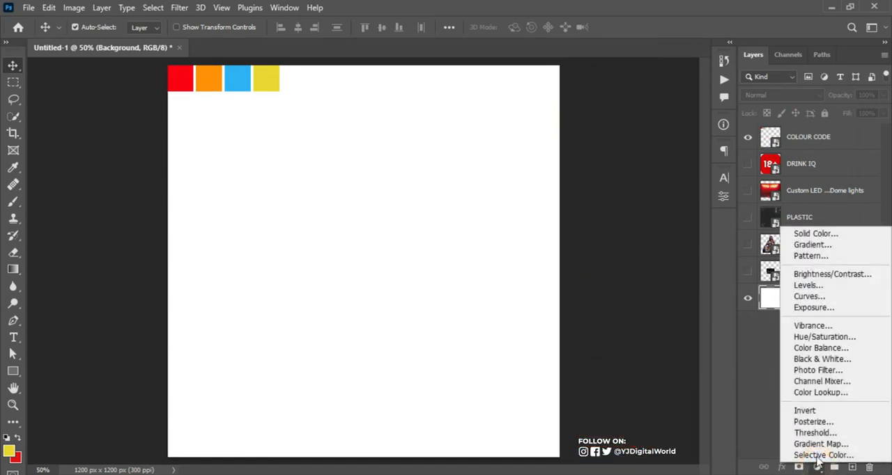
pyautogui.click(825, 246)
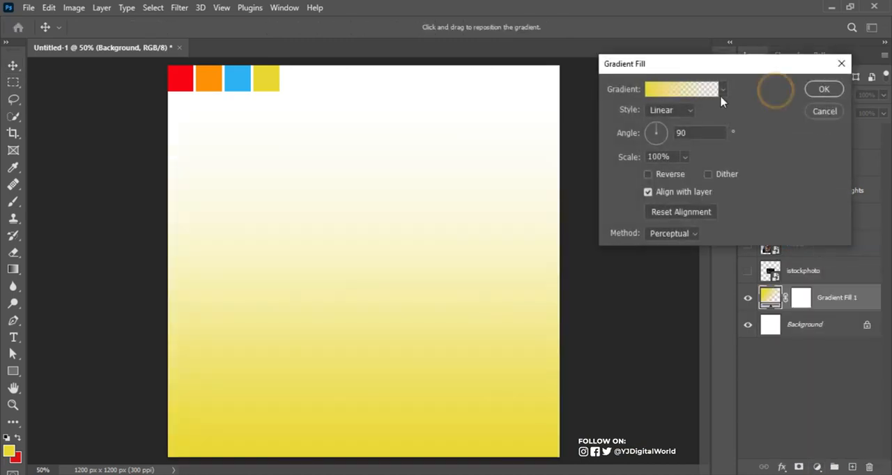
pyautogui.click(724, 90)
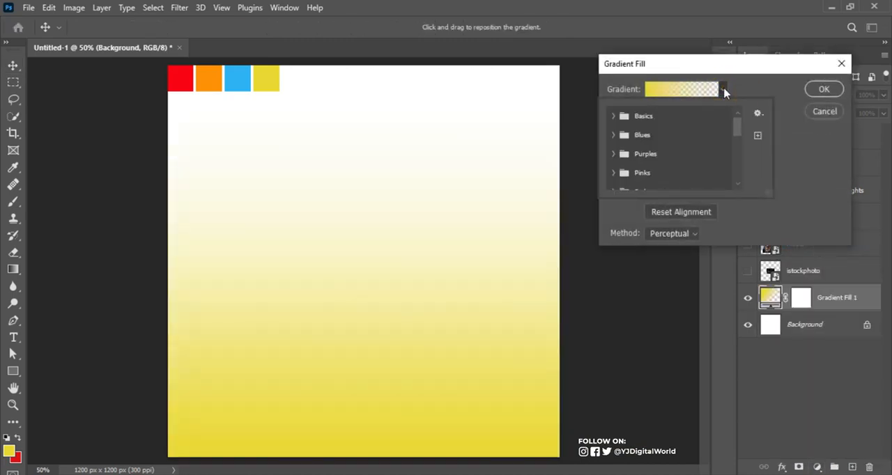
pyautogui.scroll(-3, 680, 152)
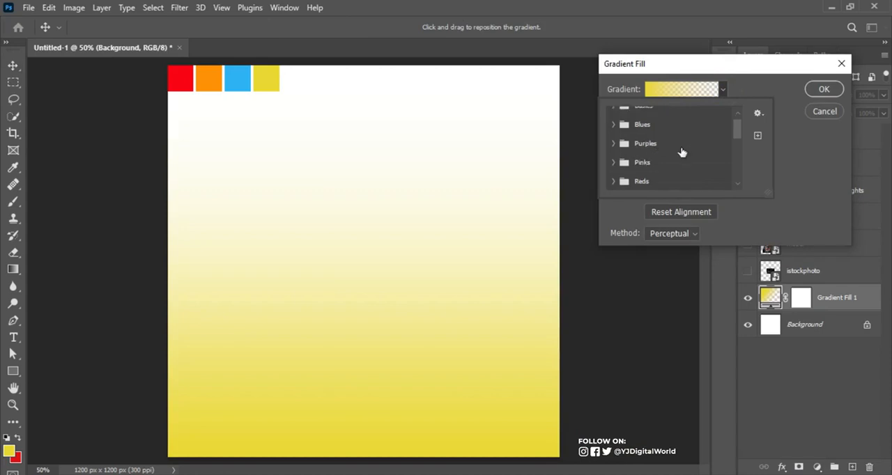
pyautogui.scroll(-6, 680, 152)
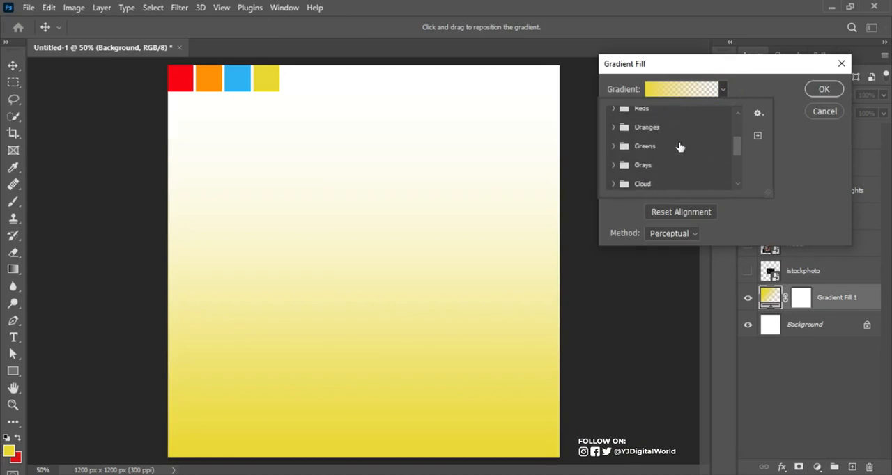
pyautogui.scroll(-2, 681, 147)
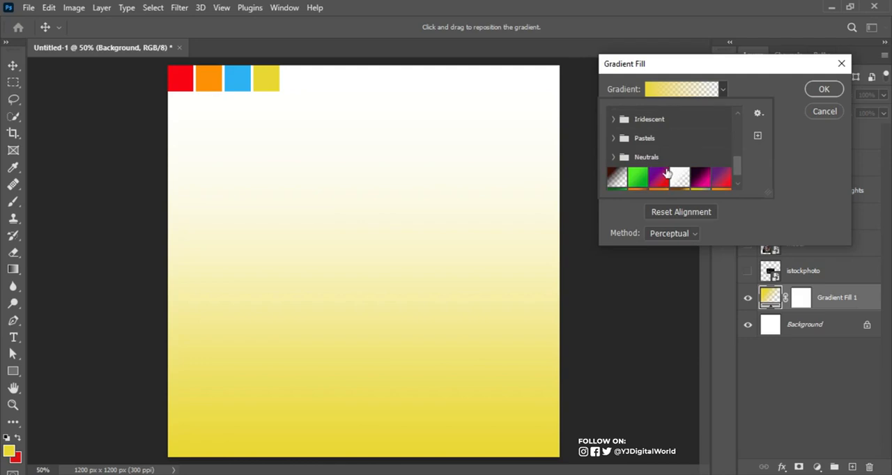
pyautogui.click(658, 177)
pyautogui.click(798, 162)
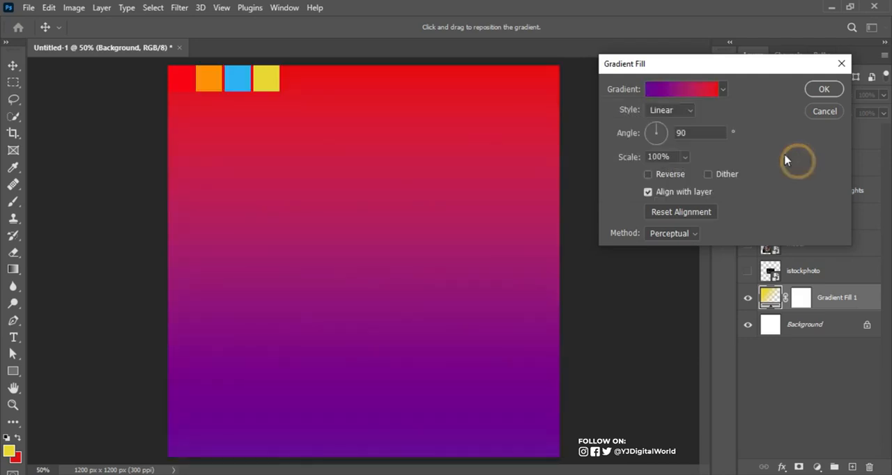
# Recolour the gradient's purple start stop with the orange ff9000 sampled from the palette swatch
pyautogui.click(690, 94)
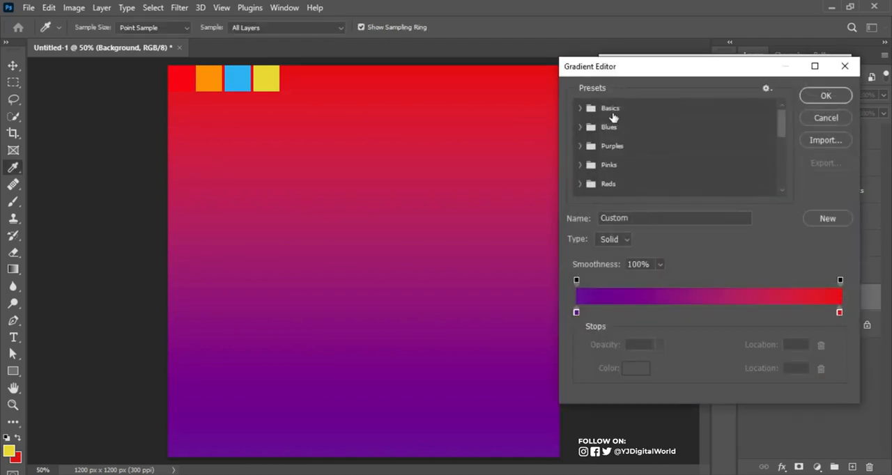
pyautogui.click(577, 313)
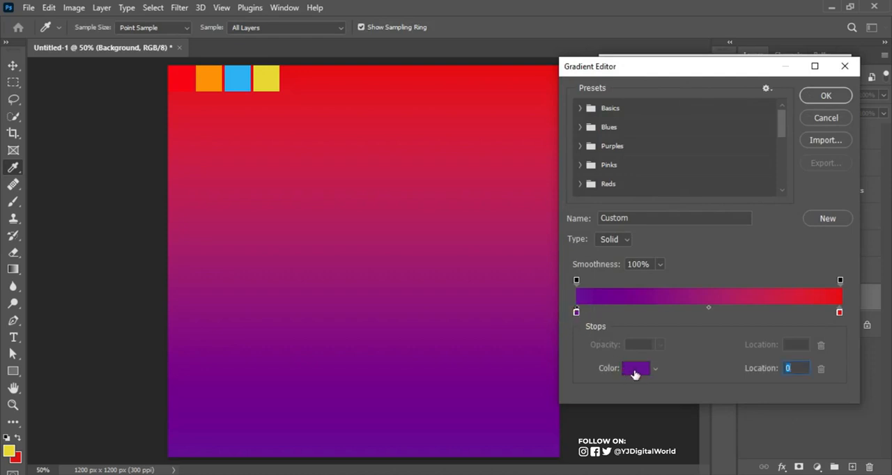
pyautogui.click(635, 369)
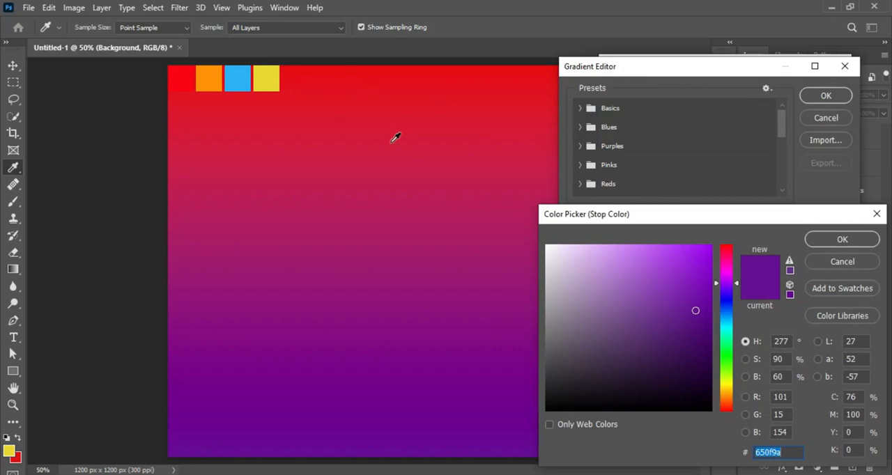
pyautogui.click(215, 77)
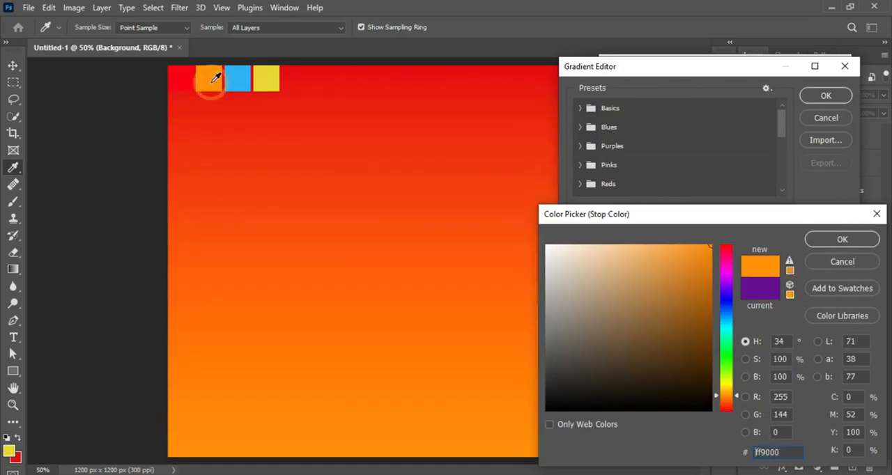
pyautogui.click(838, 240)
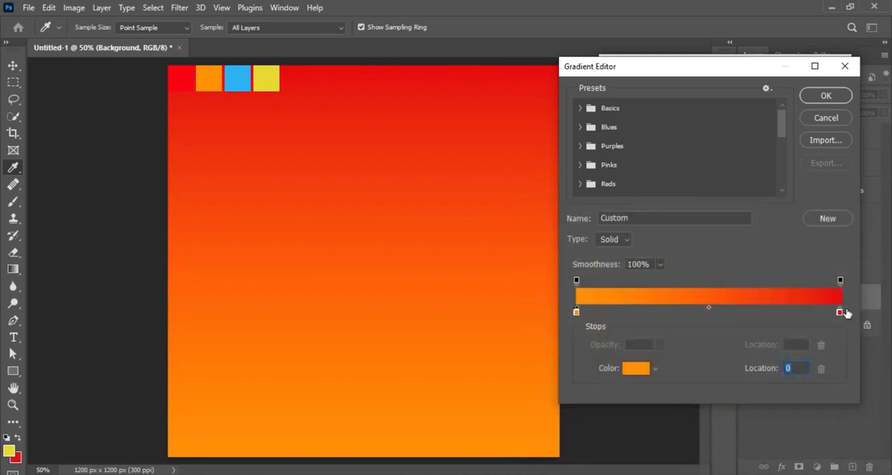
# Recolour the gradient's end stop with the red f90412 sampled from the palette swatch and accept the gradient fill
pyautogui.click(840, 312)
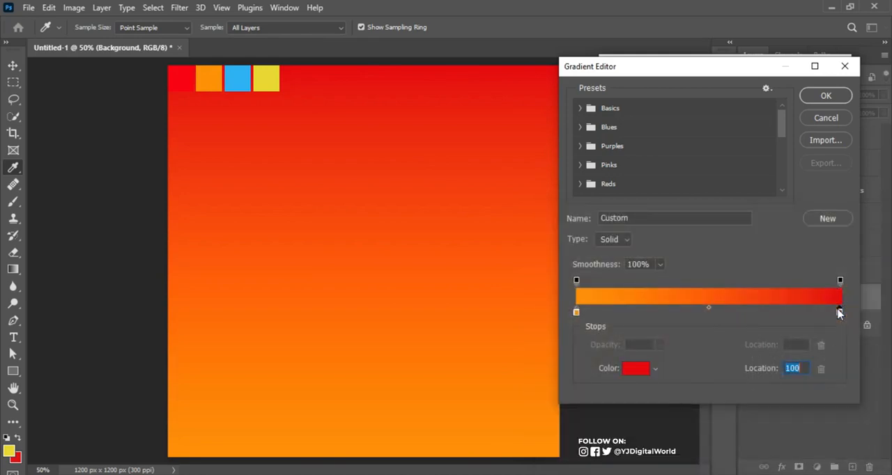
pyautogui.click(636, 371)
pyautogui.click(185, 81)
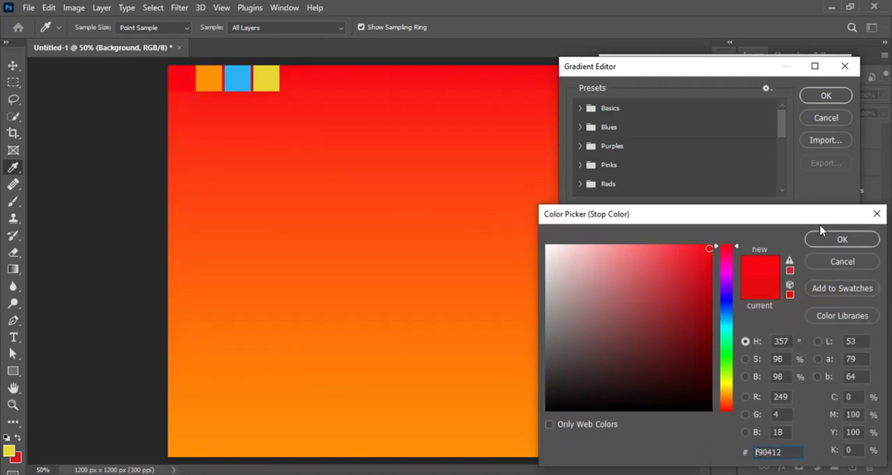
pyautogui.click(840, 240)
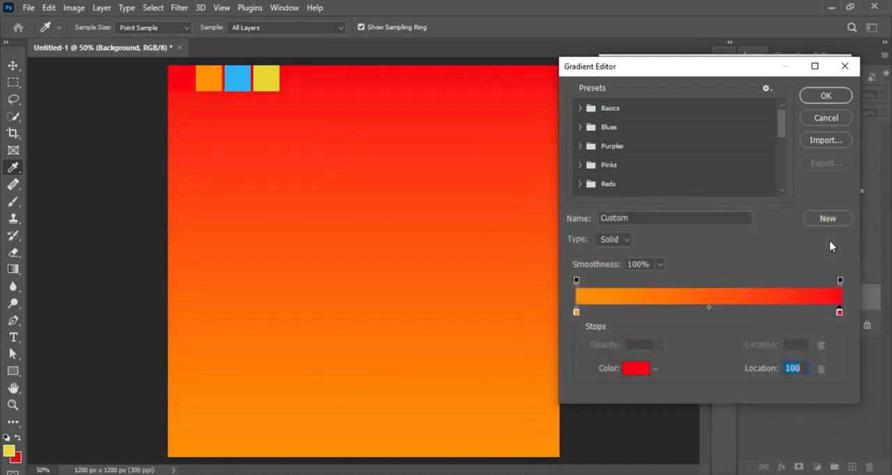
pyautogui.click(827, 98)
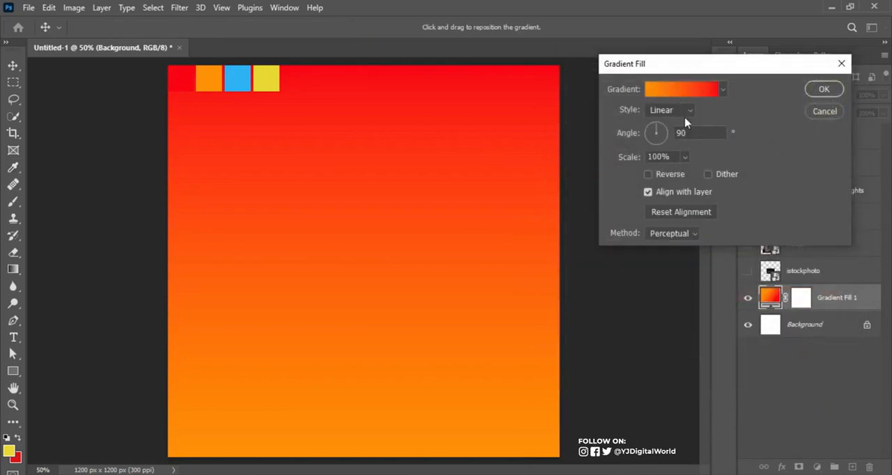
pyautogui.click(824, 89)
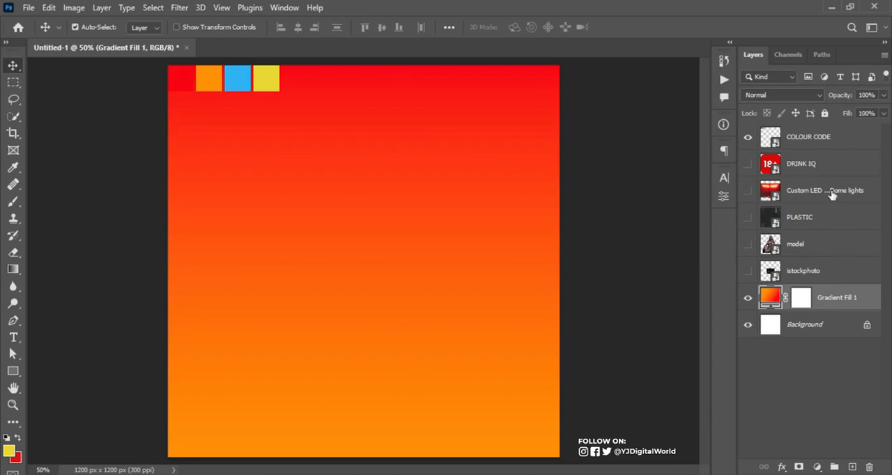
# Move the Custom LED Map and Dome lights layer directly above Gradient Fill 1, show it, and start a free transform on it
pyautogui.moveTo(828, 190); pyautogui.dragTo(847, 284)
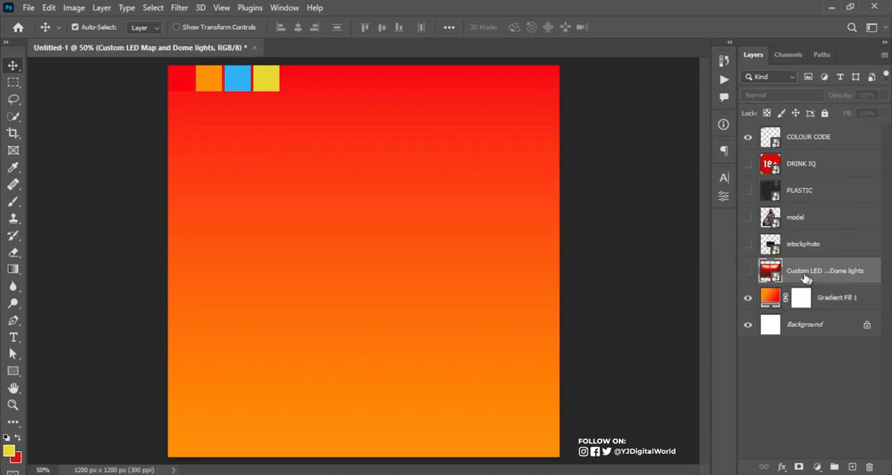
pyautogui.click(748, 271)
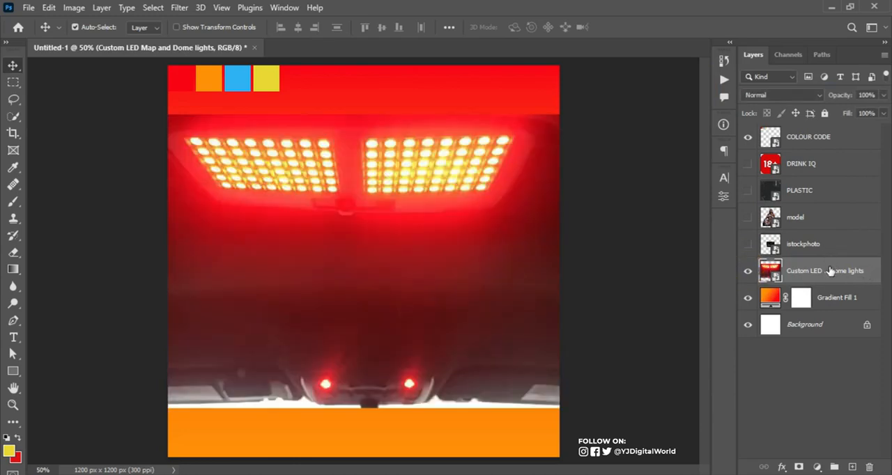
pyautogui.hotkey('ctrl', 't')
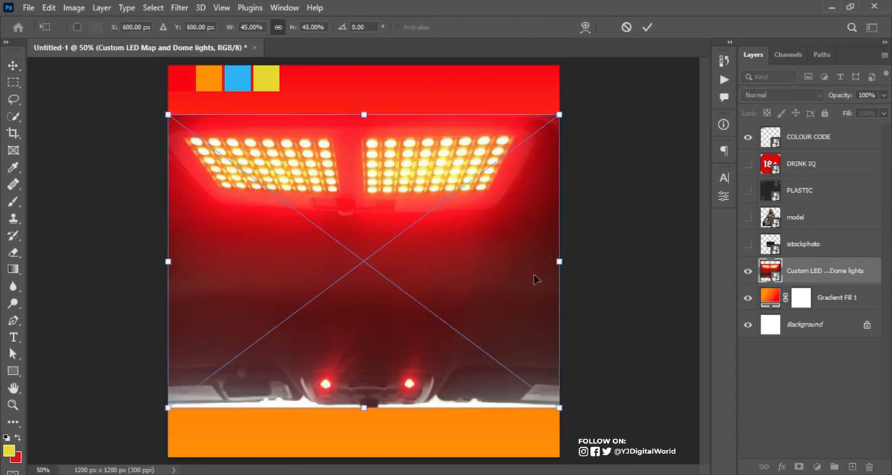
pyautogui.rightClick(523, 272)
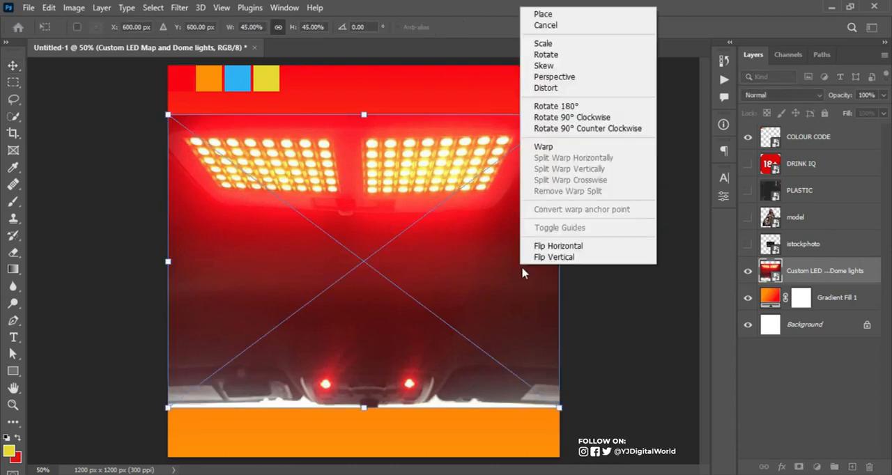
pyautogui.click(576, 117)
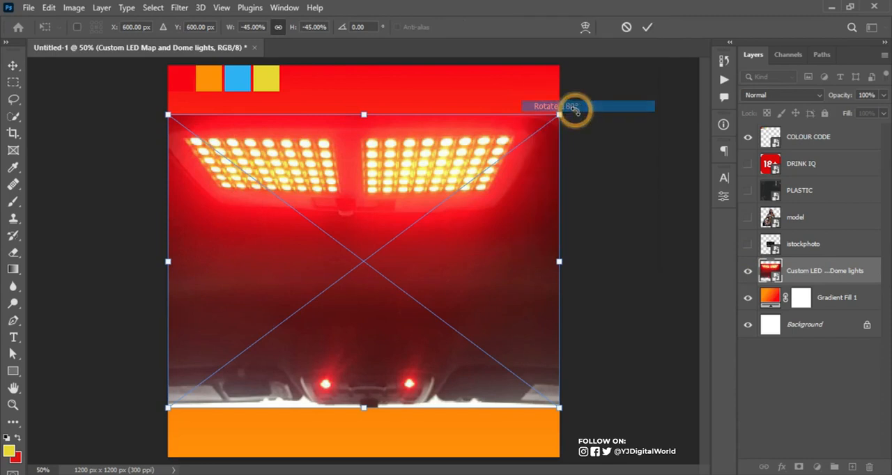
pyautogui.hotkey('ctrl', 'z')
# Rotate the Custom LED lights image 90° clockwise and move it against the canvas's right edge
pyautogui.rightClick(544, 193)
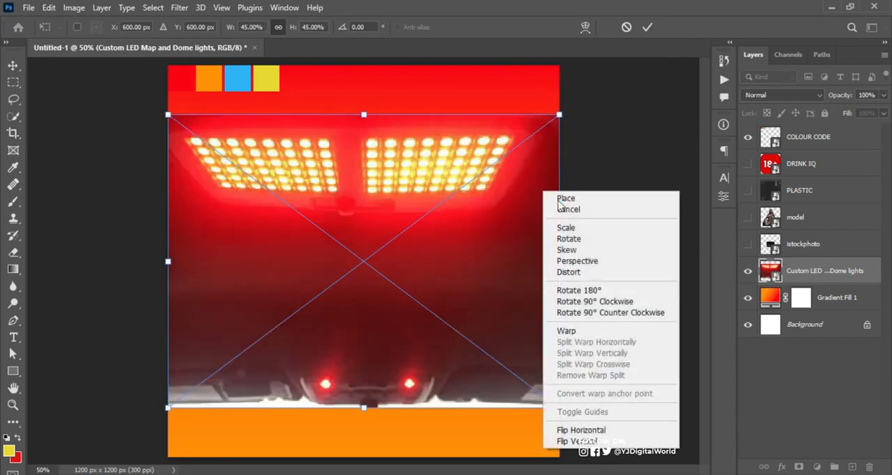
pyautogui.click(613, 305)
pyautogui.moveTo(471, 251); pyautogui.dragTo(523, 244)
# Distort the Custom LED lights image by pulling its left corners inward, extend it past the canvas's top and bottom, and realign it with the right edge
pyautogui.rightClick(435, 190)
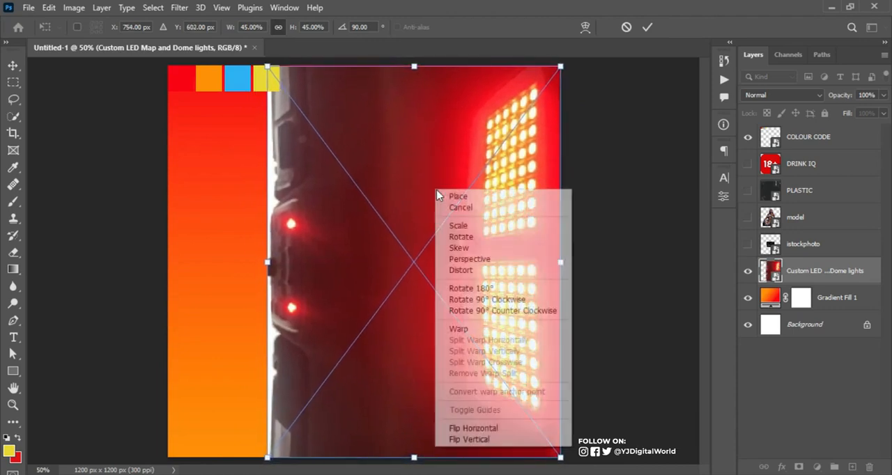
pyautogui.click(489, 270)
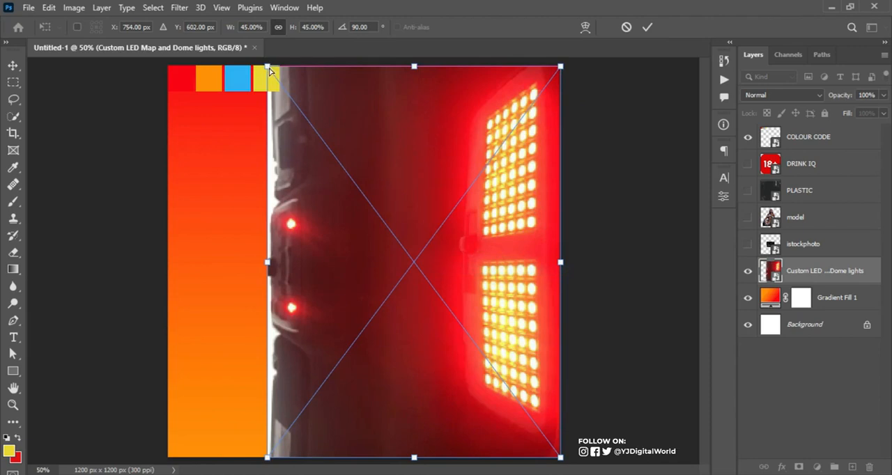
pyautogui.moveTo(268, 67); pyautogui.dragTo(319, 82)
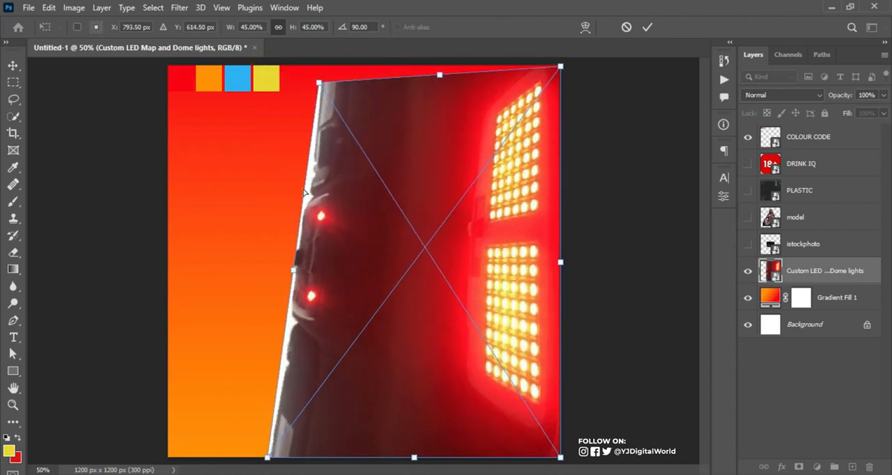
pyautogui.moveTo(268, 460); pyautogui.dragTo(309, 463)
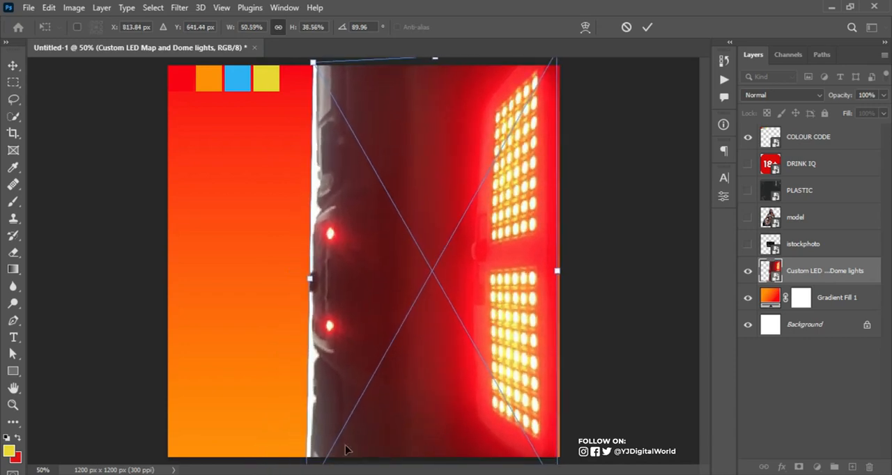
pyautogui.moveTo(442, 393); pyautogui.dragTo(446, 388)
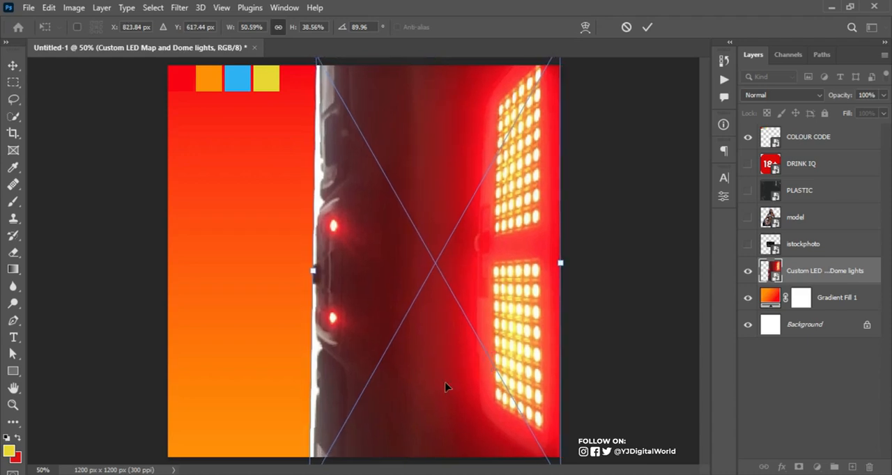
pyautogui.press('Return')
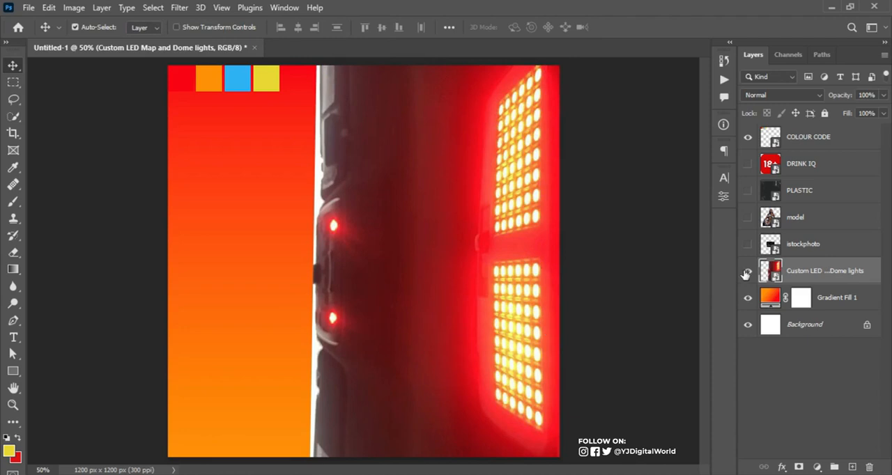
# Set the Custom LED lights layer's blend mode to Luminosity and give it a layer mask
pyautogui.click(817, 95)
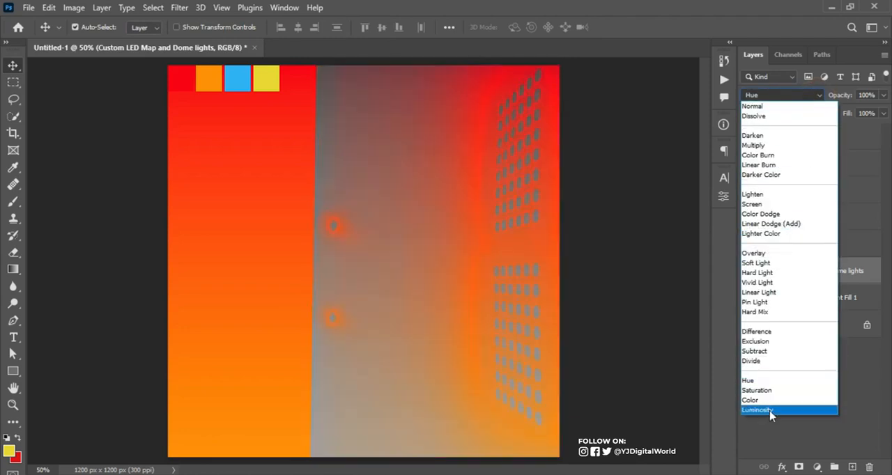
pyautogui.click(770, 412)
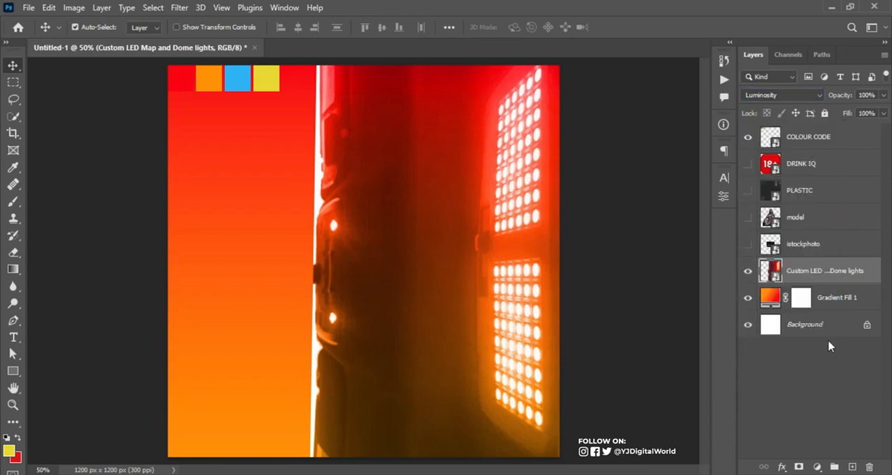
pyautogui.click(799, 467)
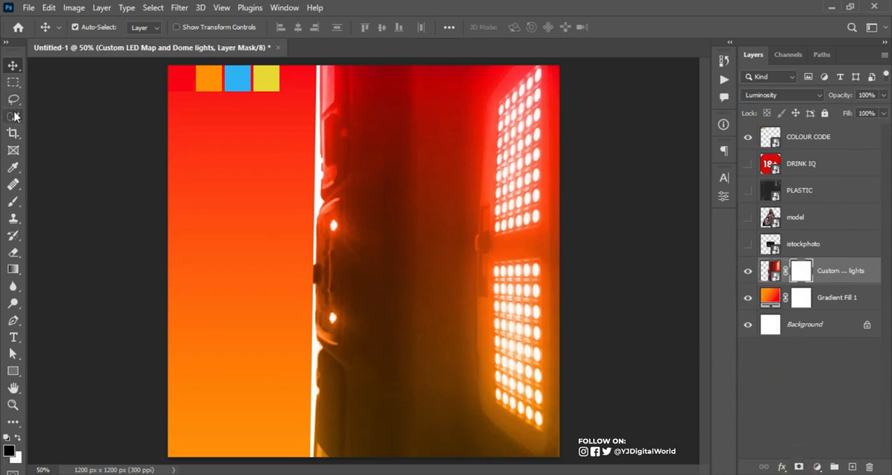
# Paint black on the Custom LED lights mask with a 300-pixel soft brush, hiding everything left of the right-hand light panels and softening the dark edge
pyautogui.click(14, 201)
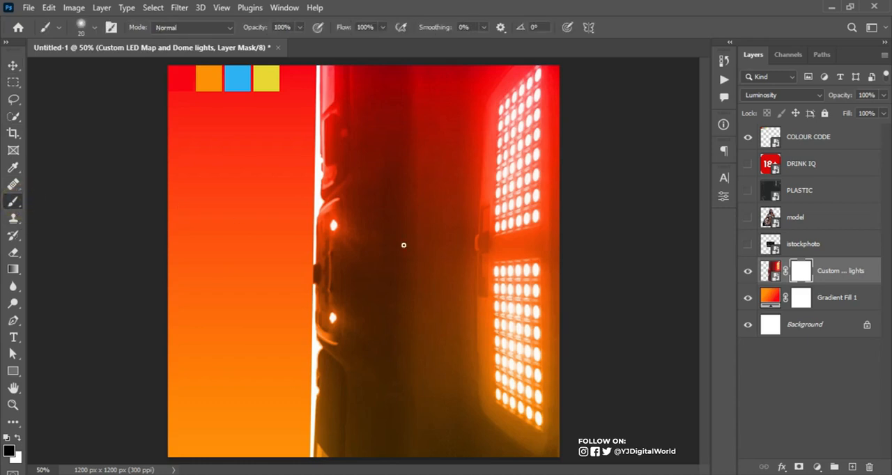
pyautogui.press(']')
pyautogui.press(']')
pyautogui.press(']')
pyautogui.press(']')
pyautogui.press(']')
pyautogui.press(']')
pyautogui.press(']')
pyautogui.press(']')
pyautogui.press(']')
pyautogui.press(']')
pyautogui.press(']')
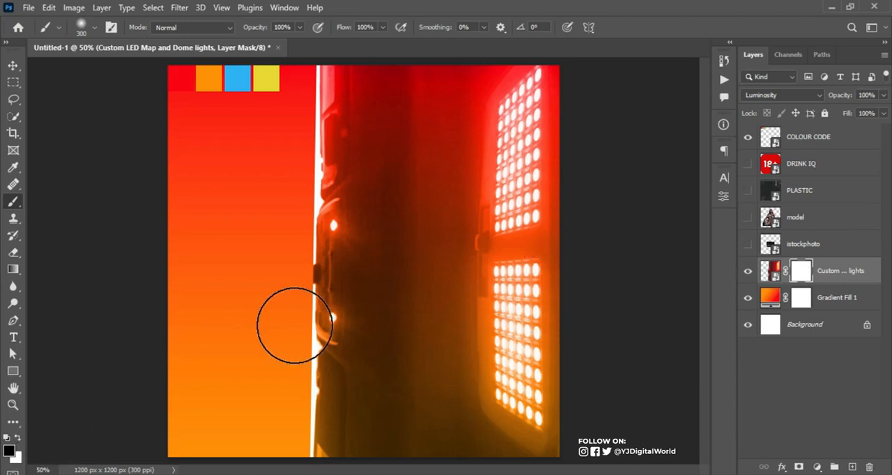
pyautogui.moveTo(339, 240)
pyautogui.mouseDown()
pyautogui.moveTo(336, 156)
pyautogui.moveTo(328, 262)
pyautogui.moveTo(326, 123)
pyautogui.moveTo(307, 215)
pyautogui.moveTo(324, 113)
pyautogui.moveTo(368, 92)
pyautogui.moveTo(361, 98)
pyautogui.moveTo(330, 85)
pyautogui.moveTo(355, 83)
pyautogui.moveTo(370, 284)
pyautogui.moveTo(350, 110)
pyautogui.moveTo(331, 230)
pyautogui.moveTo(329, 434)
pyautogui.moveTo(337, 295)
pyautogui.moveTo(307, 455)
pyautogui.moveTo(329, 364)
pyautogui.moveTo(385, 283)
pyautogui.moveTo(339, 422)
pyautogui.moveTo(383, 287)
pyautogui.moveTo(364, 368)
pyautogui.moveTo(406, 106)
pyautogui.mouseUp()
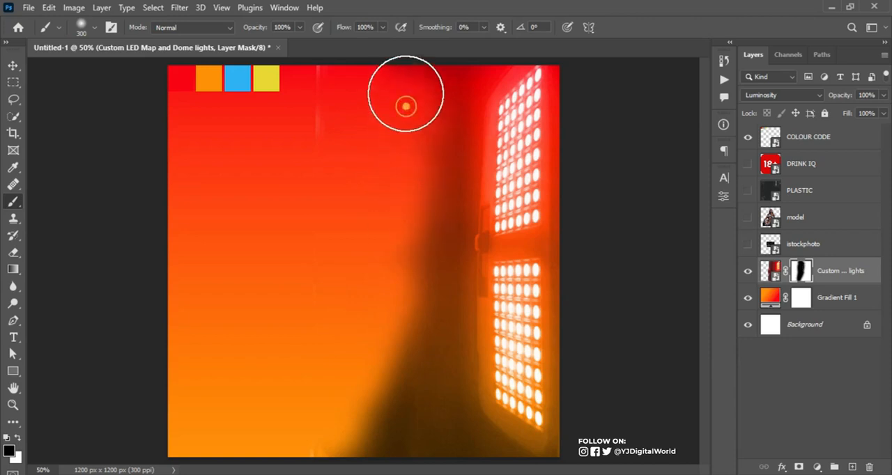
pyautogui.moveTo(414, 237); pyautogui.dragTo(416, 318)
pyautogui.moveTo(384, 364)
pyautogui.mouseDown()
pyautogui.moveTo(373, 435)
pyautogui.moveTo(394, 364)
pyautogui.mouseUp()
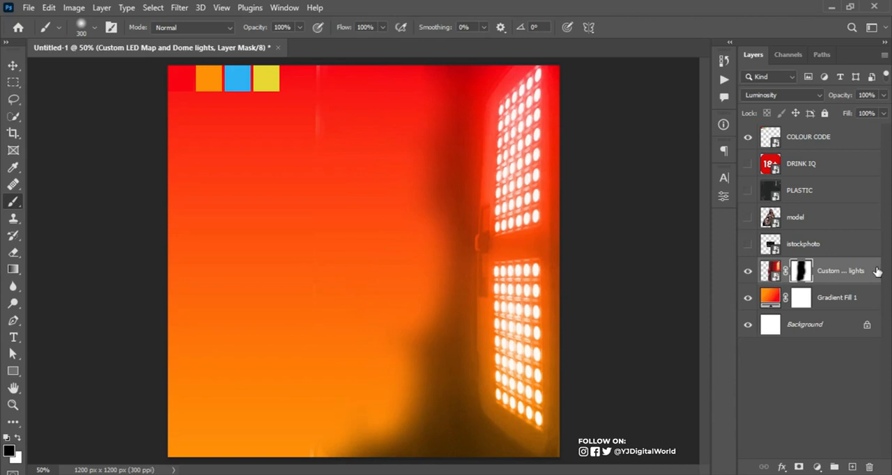
# Duplicate the Custom LED lights layer, flip the copy horizontally, and move it against the canvas's left edge
pyautogui.hotkey('ctrl', 'j')
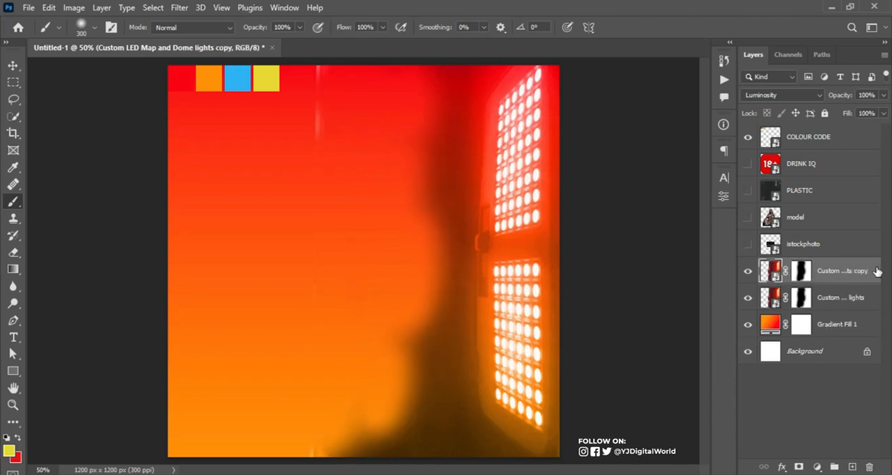
pyautogui.hotkey('ctrl', 't')
pyautogui.rightClick(443, 296)
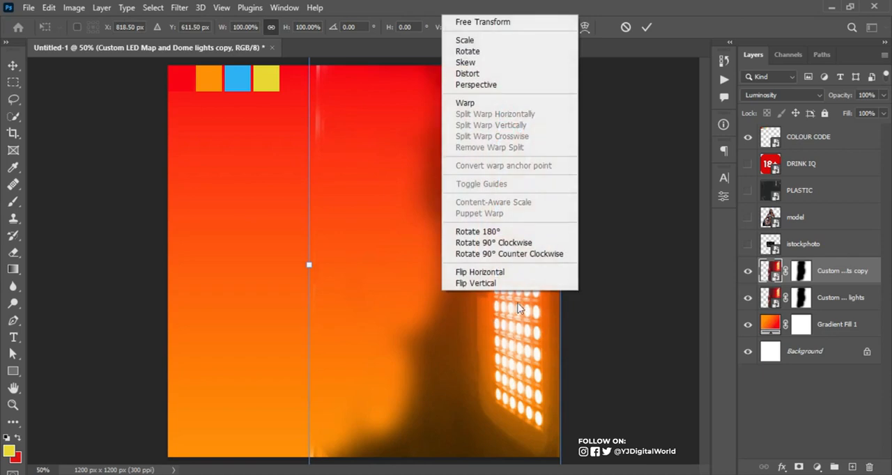
pyautogui.click(481, 384)
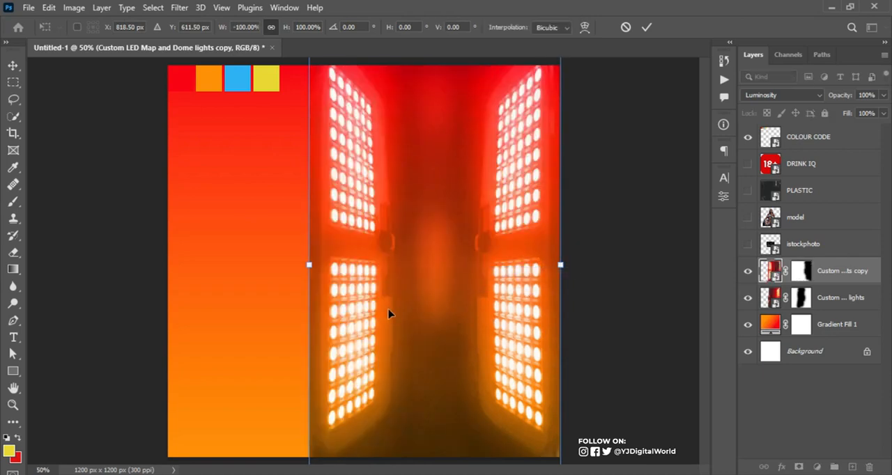
pyautogui.moveTo(361, 312); pyautogui.dragTo(237, 331)
pyautogui.press('Return')
# Paint the lights copy's mask with a 125-pixel brush at 12% flow, fading the hinge and frame along the left panels' inner edge
pyautogui.press('b')
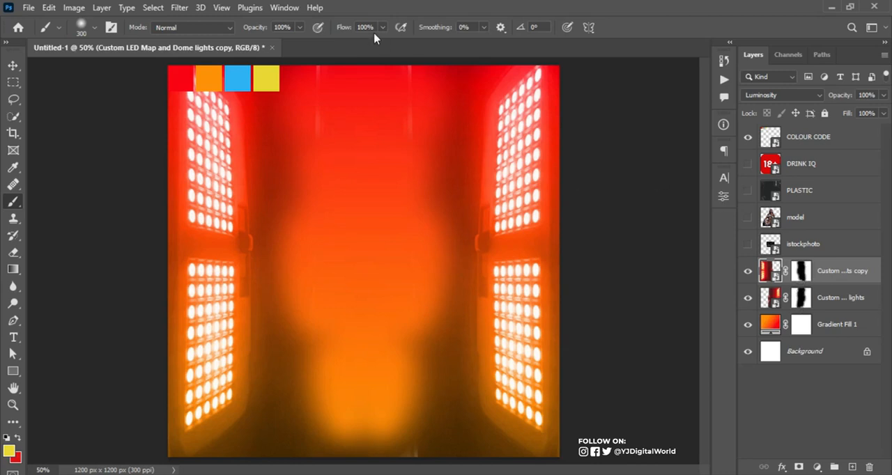
pyautogui.moveTo(334, 28); pyautogui.dragTo(281, 46)
pyautogui.click(801, 270)
pyautogui.press('[')
pyautogui.press('[')
pyautogui.press('[')
pyautogui.press('[')
pyautogui.press('[')
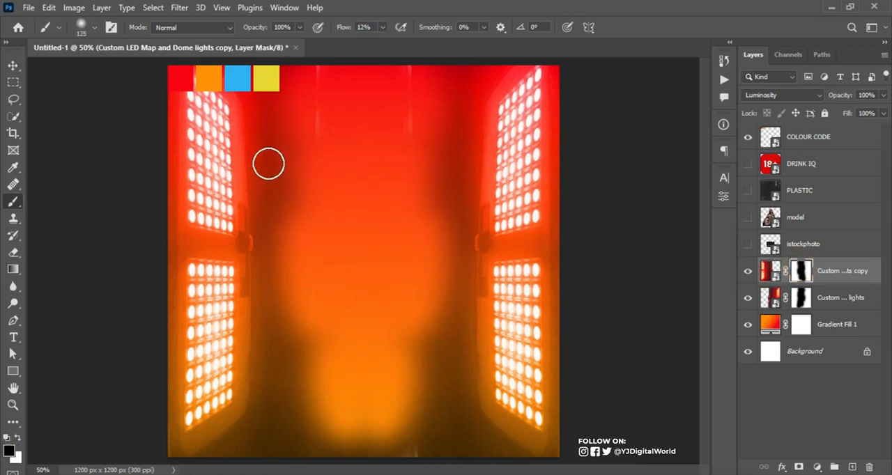
pyautogui.moveTo(251, 130); pyautogui.dragTo(258, 290)
pyautogui.moveTo(250, 213)
pyautogui.mouseDown()
pyautogui.moveTo(256, 307)
pyautogui.moveTo(265, 217)
pyautogui.moveTo(255, 215)
pyautogui.moveTo(255, 310)
pyautogui.mouseUp()
pyautogui.moveTo(251, 173); pyautogui.dragTo(263, 350)
pyautogui.moveTo(247, 209); pyautogui.dragTo(252, 350)
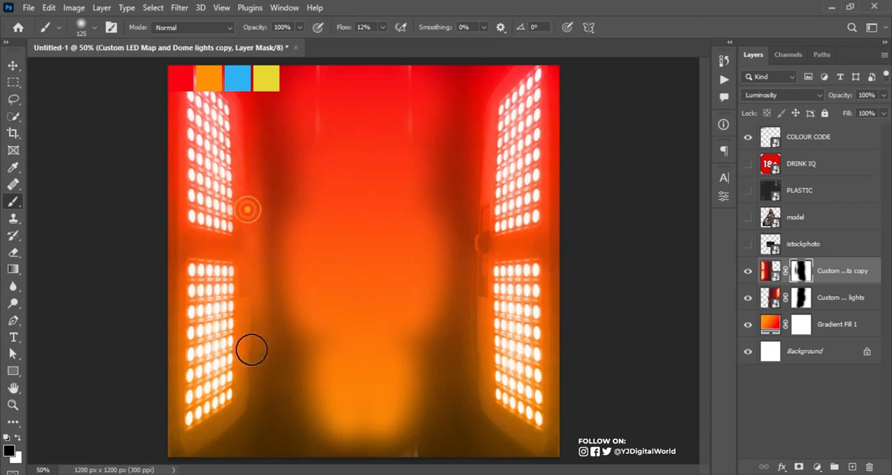
pyautogui.moveTo(255, 268); pyautogui.dragTo(255, 287)
pyautogui.moveTo(250, 232); pyautogui.dragTo(251, 258)
pyautogui.moveTo(249, 204); pyautogui.dragTo(244, 118)
pyautogui.moveTo(256, 217); pyautogui.dragTo(259, 327)
pyautogui.moveTo(251, 249); pyautogui.dragTo(251, 280)
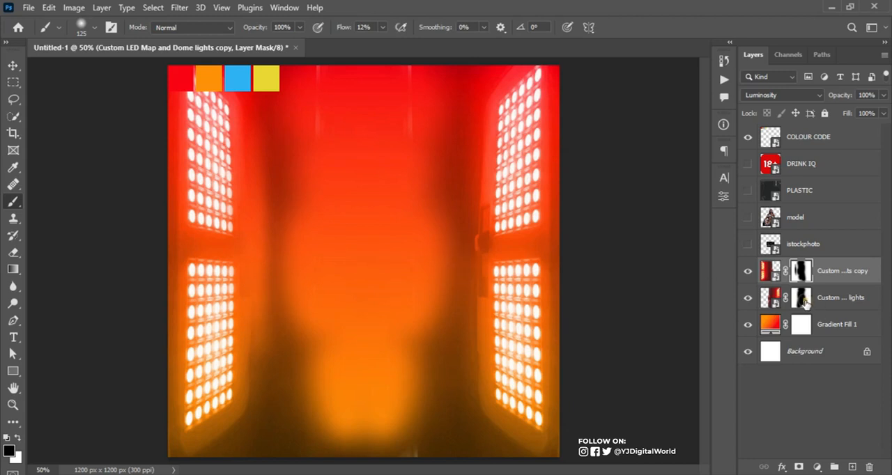
# Paint the original Custom LED lights mask with the same soft brush, fading the hinge and frame along the right panels' inner edge
pyautogui.click(803, 299)
pyautogui.moveTo(476, 180); pyautogui.dragTo(480, 354)
pyautogui.moveTo(476, 169); pyautogui.dragTo(480, 353)
pyautogui.moveTo(476, 211); pyautogui.dragTo(479, 334)
pyautogui.moveTo(480, 181); pyautogui.dragTo(489, 290)
pyautogui.moveTo(479, 227)
pyautogui.mouseDown()
pyautogui.moveTo(480, 166)
pyautogui.moveTo(483, 275)
pyautogui.mouseUp()
pyautogui.moveTo(476, 232); pyautogui.dragTo(478, 130)
pyautogui.moveTo(478, 203); pyautogui.dragTo(480, 287)
pyautogui.moveTo(478, 244); pyautogui.dragTo(480, 287)
pyautogui.moveTo(485, 176); pyautogui.dragTo(484, 121)
pyautogui.click(484, 118)
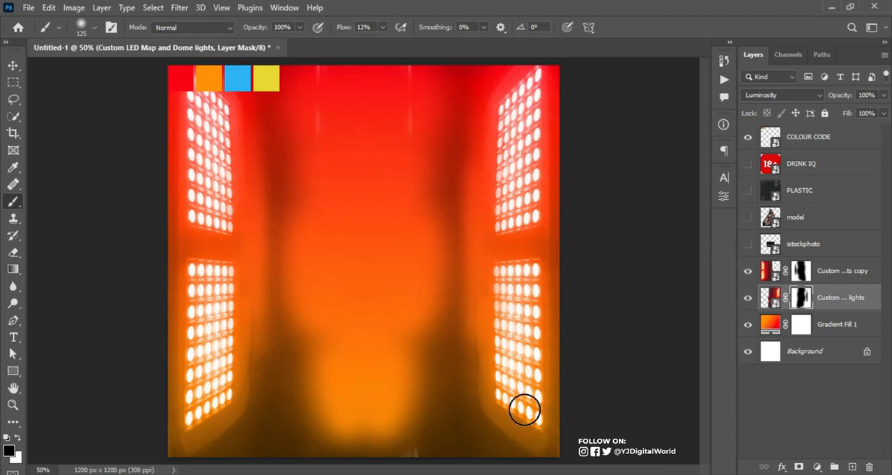
# Touch up the lights copy's mask over the faint vertical streaks near the canvas's bottom and top
pyautogui.click(802, 270)
pyautogui.moveTo(417, 451)
pyautogui.mouseDown()
pyautogui.moveTo(397, 455)
pyautogui.moveTo(428, 456)
pyautogui.moveTo(404, 454)
pyautogui.moveTo(419, 453)
pyautogui.mouseUp()
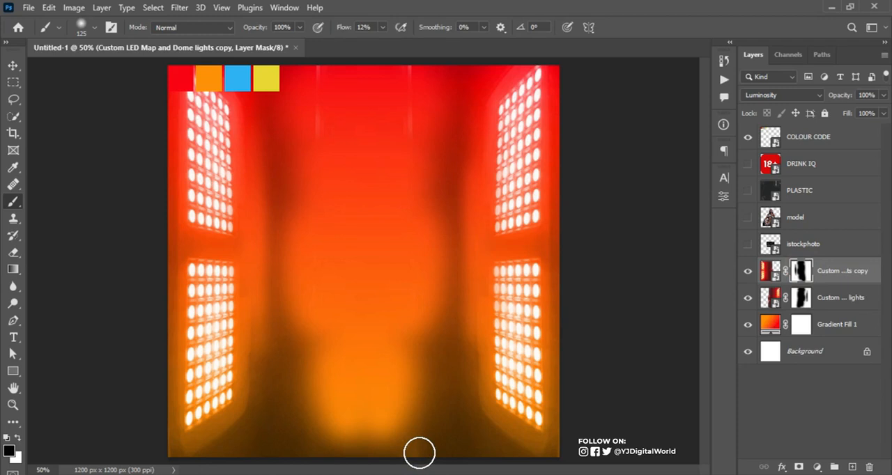
pyautogui.moveTo(405, 110)
pyautogui.mouseDown()
pyautogui.moveTo(407, 125)
pyautogui.moveTo(410, 115)
pyautogui.mouseUp()
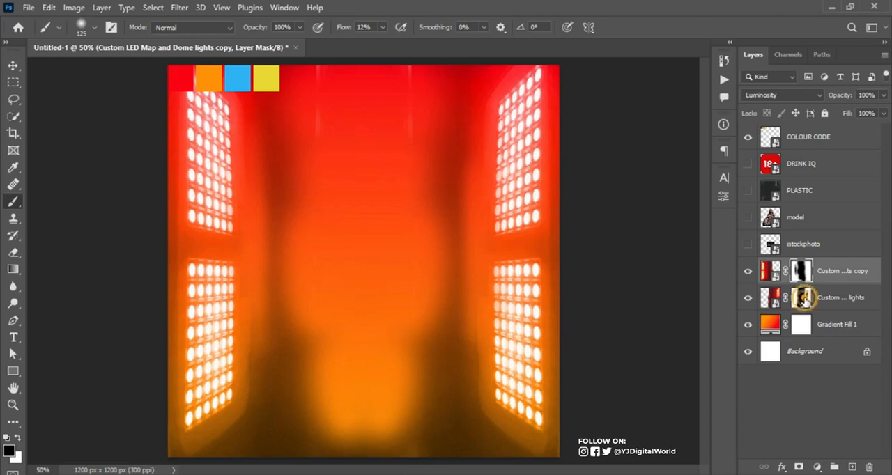
pyautogui.click(802, 297)
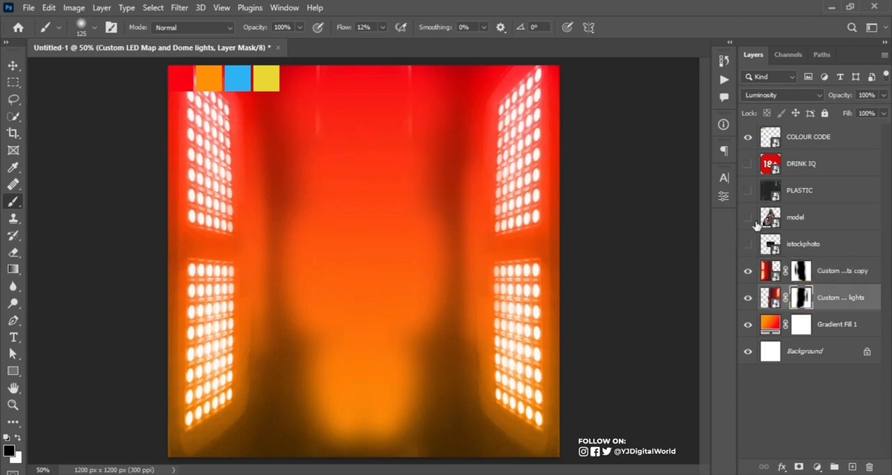
# Move the model layer directly above the lights copy, show it, and hide the COLOUR CODE layer
pyautogui.click(818, 220)
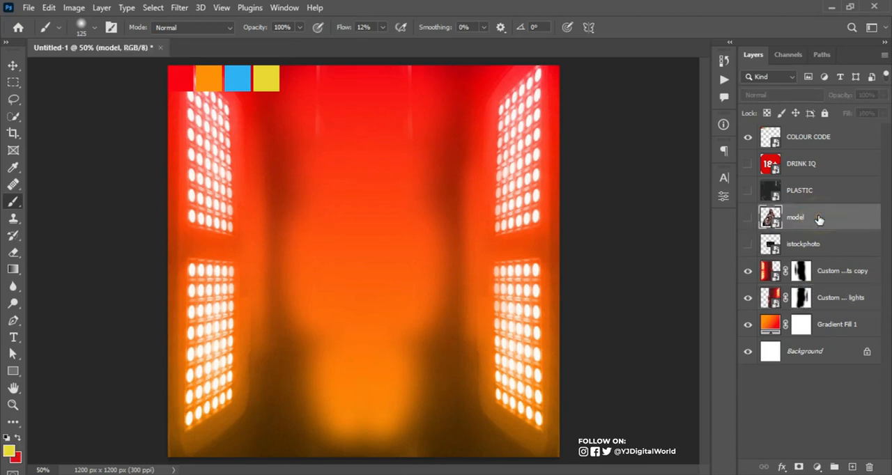
pyautogui.moveTo(832, 215); pyautogui.dragTo(827, 260)
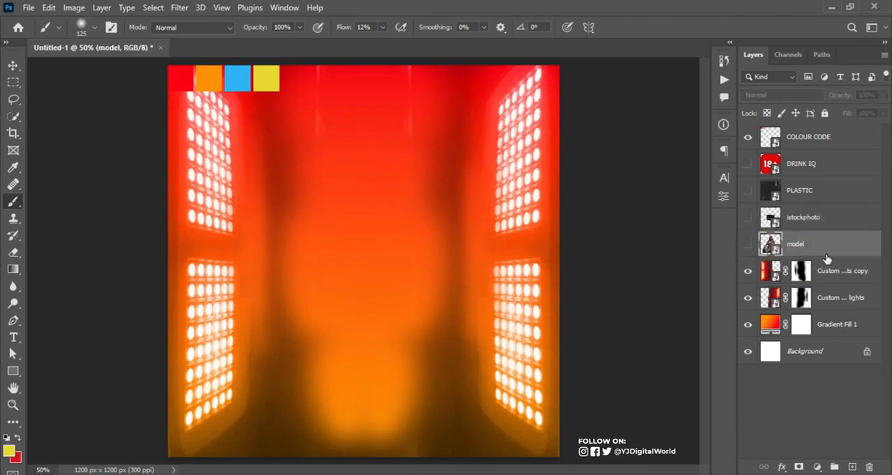
pyautogui.click(748, 244)
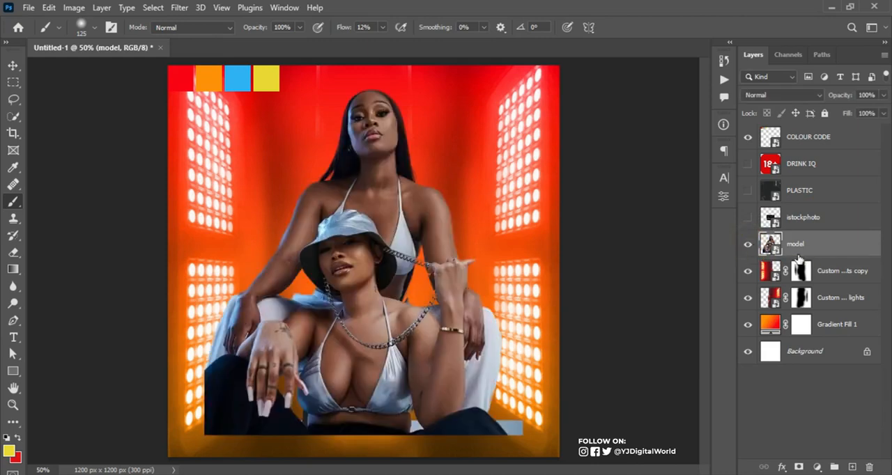
pyautogui.click(748, 137)
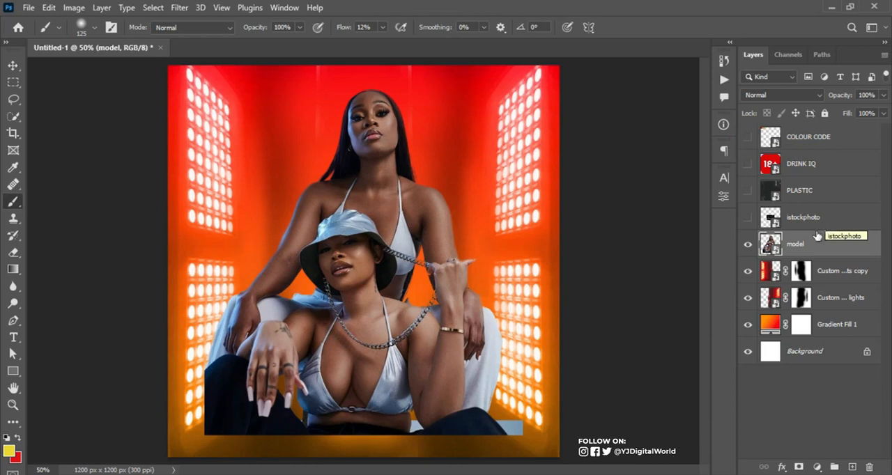
# Group both Custom LED lights layers together with Gradient Fill 1, and check the group's contents by toggling its visibility
pyautogui.click(852, 273)
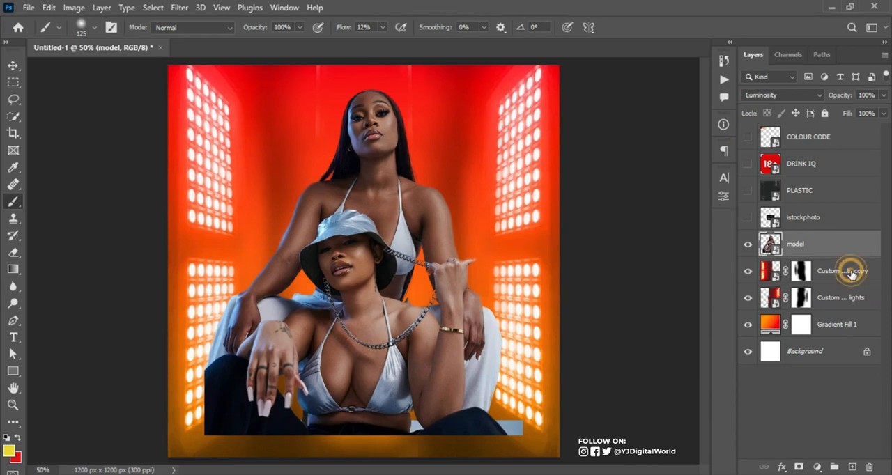
pyautogui.keyDown('shift'); pyautogui.click(843, 307); pyautogui.keyUp('shift')
pyautogui.hotkey('ctrl', 'g')
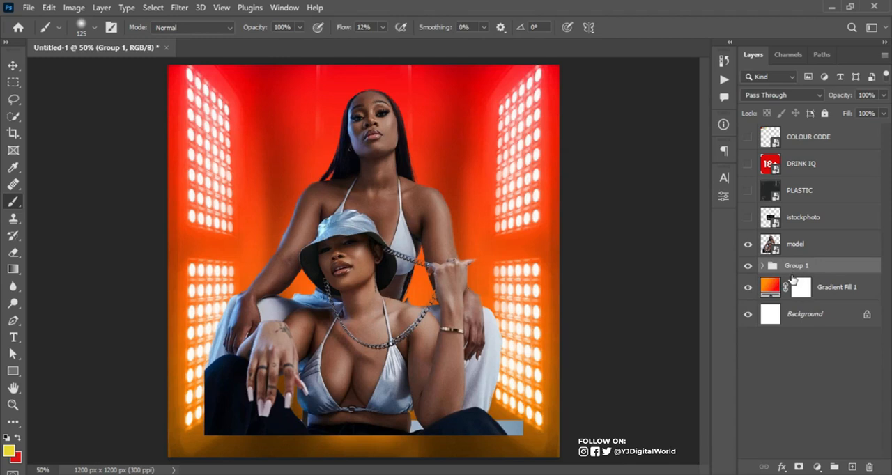
pyautogui.click(763, 267)
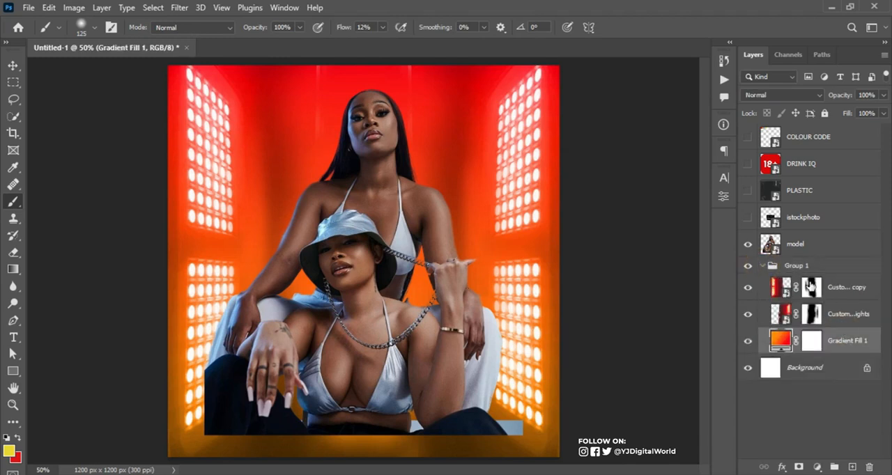
pyautogui.click(763, 266)
pyautogui.click(747, 266)
pyautogui.click(748, 266)
# Rename the background group as BG
pyautogui.doubleClick(794, 263)
pyautogui.write('b')
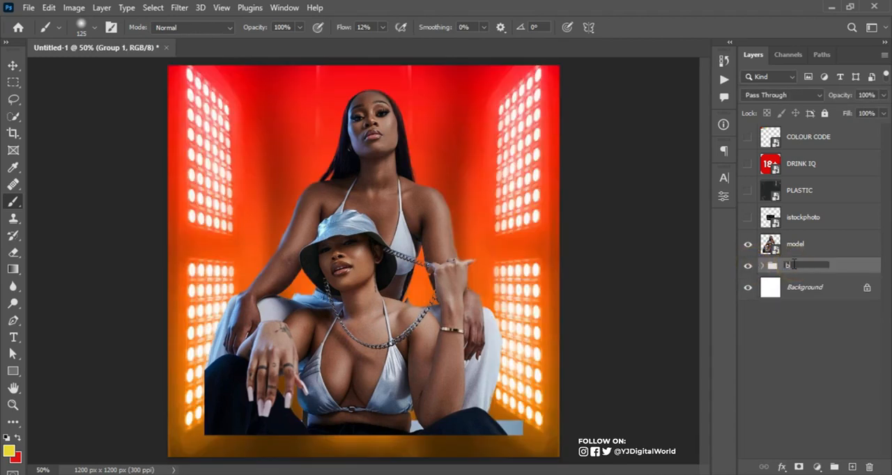
pyautogui.write('G')
pyautogui.press('Return')
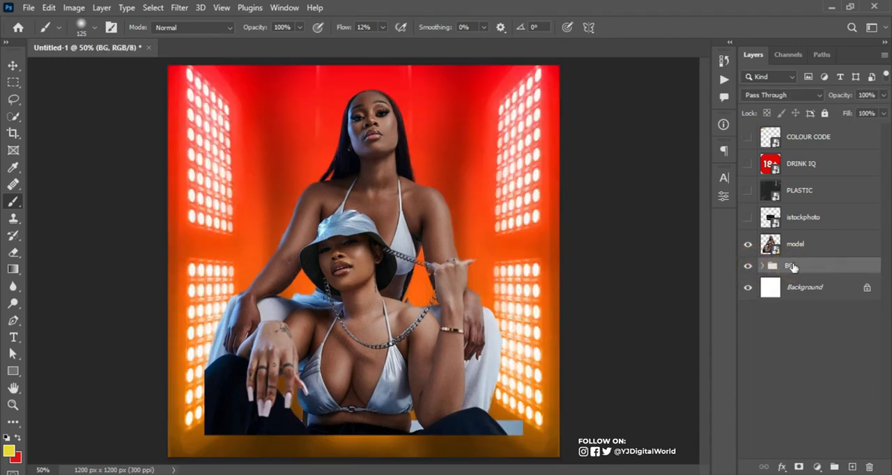
# Convert the model layer to a smart object
pyautogui.click(808, 251)
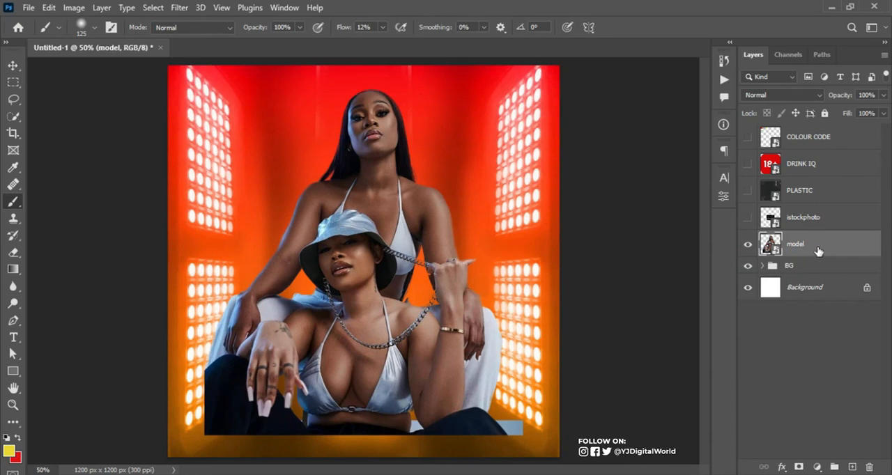
pyautogui.rightClick(820, 252)
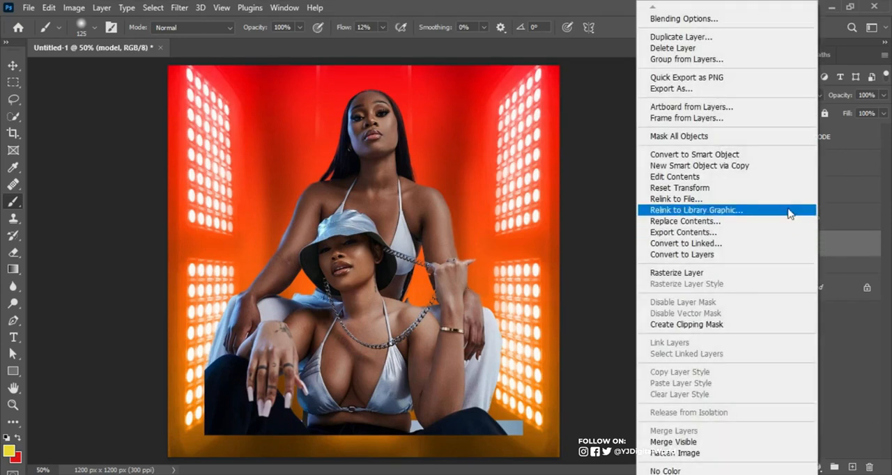
pyautogui.click(759, 155)
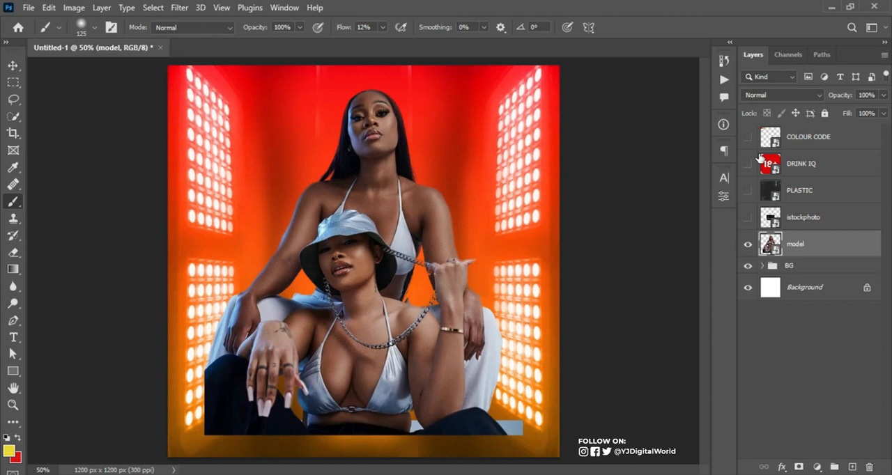
# Scale the model image down proportionally about its center and move it down to the canvas's bottom edge
pyautogui.hotkey('ctrl', 't')
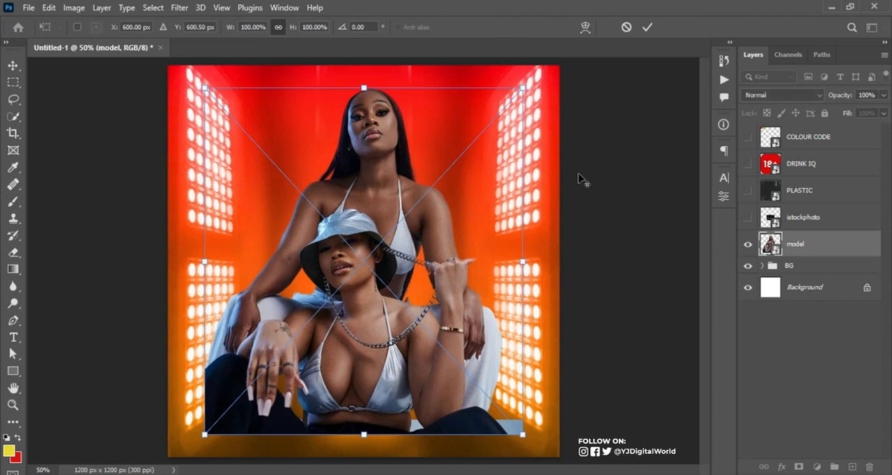
pyautogui.moveTo(523, 86); pyautogui.dragTo(484, 131)
pyautogui.moveTo(366, 202)
pyautogui.mouseDown()
pyautogui.moveTo(365, 286)
pyautogui.moveTo(365, 277)
pyautogui.mouseUp()
pyautogui.press('Return')
pyautogui.press('b')
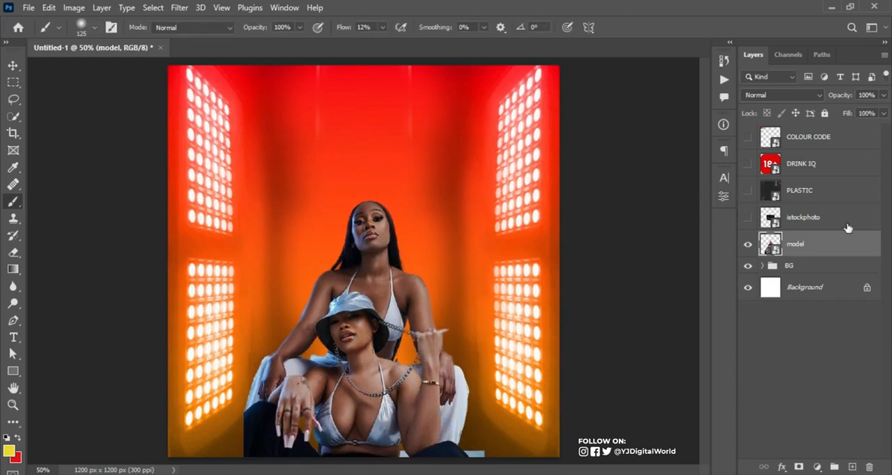
# Duplicate the model layer and clip the copy to the original model layer
pyautogui.hotkey('ctrl', 'j')
pyautogui.moveTo(833, 242)
pyautogui.mouseDown()
pyautogui.moveTo(810, 264)
pyautogui.moveTo(829, 253)
pyautogui.moveTo(828, 272)
pyautogui.moveTo(828, 257)
pyautogui.mouseUp()
pyautogui.keyDown('alt'); pyautogui.click(827, 256); pyautogui.keyUp('alt')
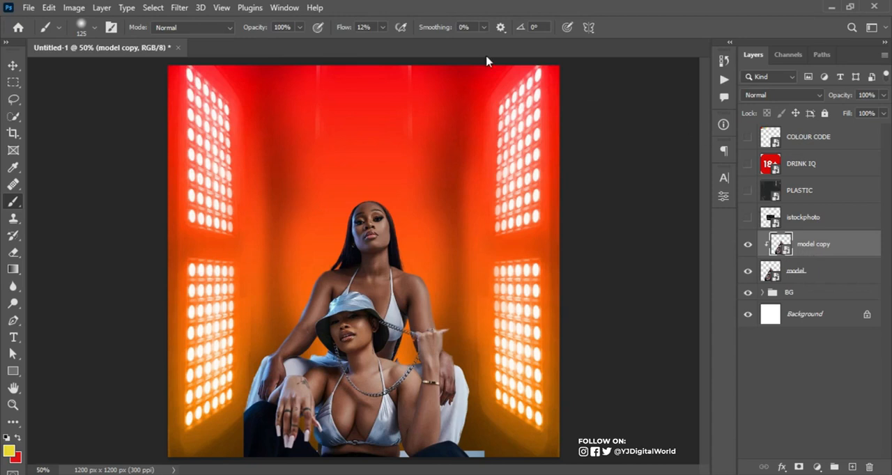
# Apply a High Pass filter with a radius of 1.7 pixels to the clipped model copy
pyautogui.click(179, 8)
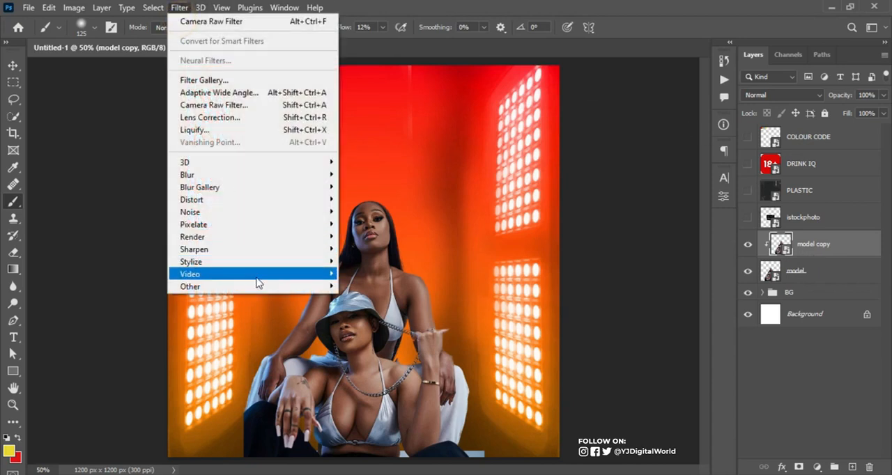
pyautogui.moveTo(273, 288)
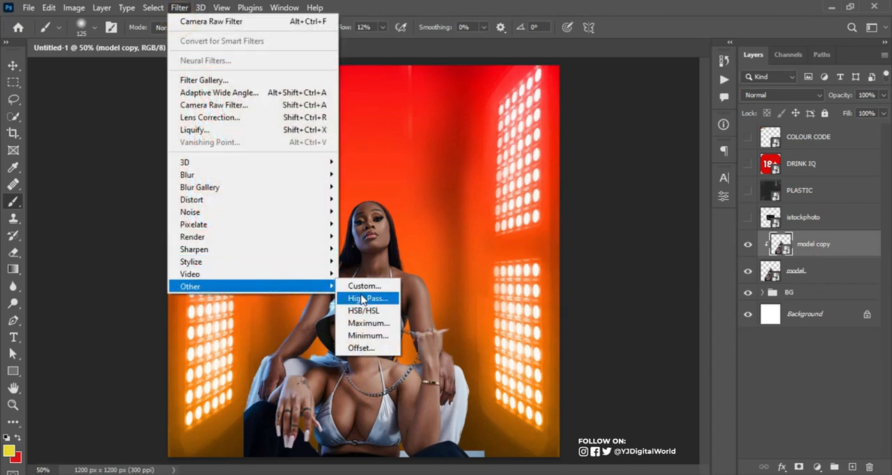
pyautogui.click(361, 299)
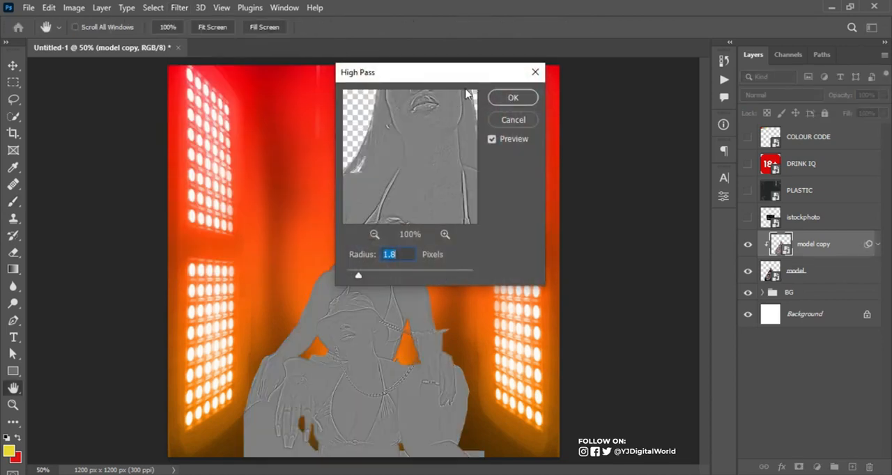
pyautogui.moveTo(476, 79); pyautogui.dragTo(567, 90)
pyautogui.moveTo(451, 285)
pyautogui.mouseDown()
pyautogui.moveTo(478, 290)
pyautogui.moveTo(449, 290)
pyautogui.mouseUp()
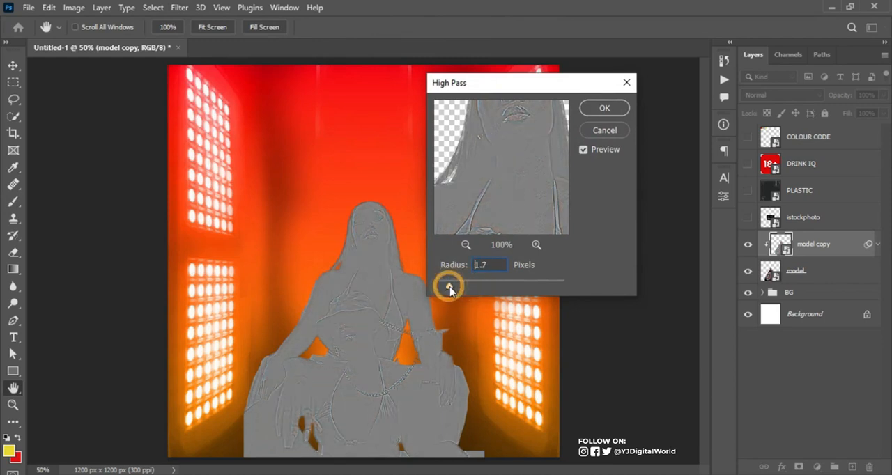
pyautogui.click(620, 108)
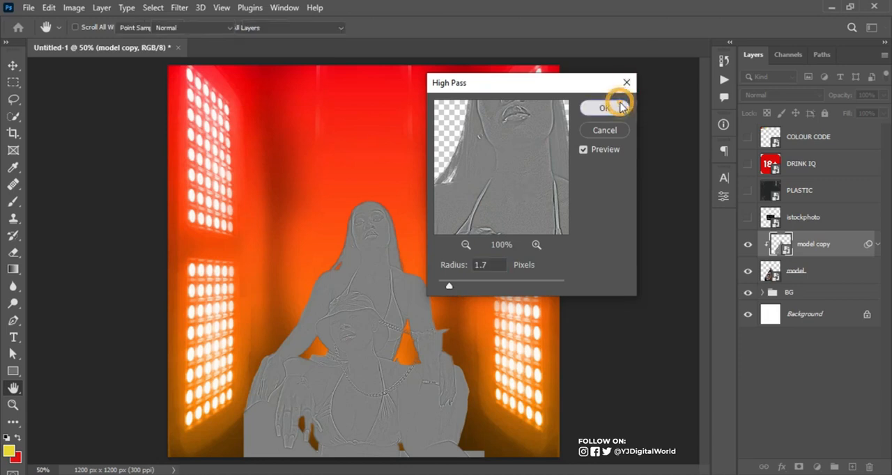
# Set the blend mode of the High Pass-filtered model copy to Soft Light and collapse its smart filter list
pyautogui.click(780, 94)
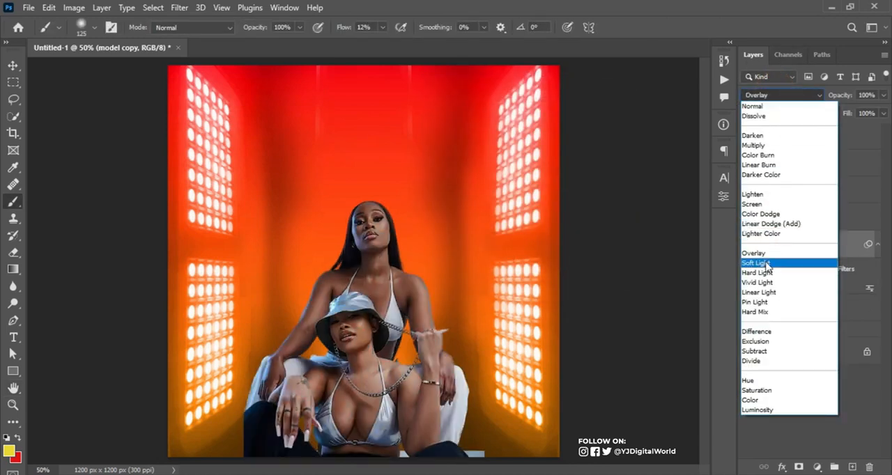
pyautogui.click(766, 263)
pyautogui.click(878, 246)
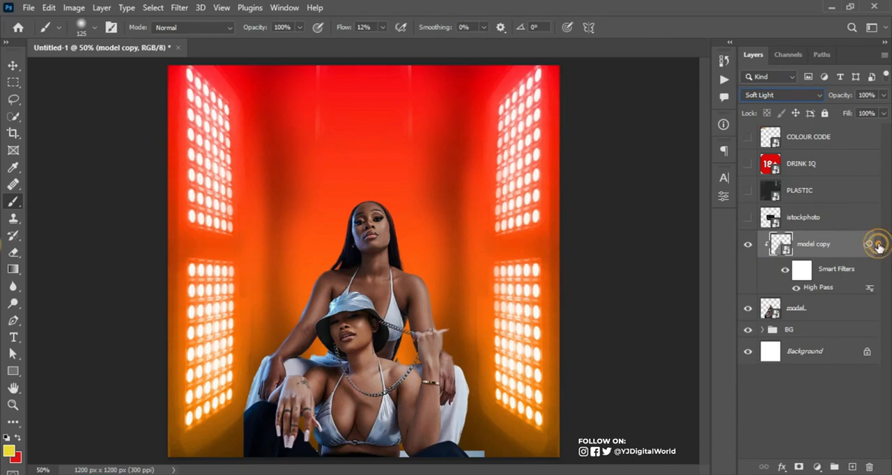
# Add a Hue/Saturation adjustment clipped to the model, raise its saturation slightly, and compare the model with and without it
pyautogui.click(817, 467)
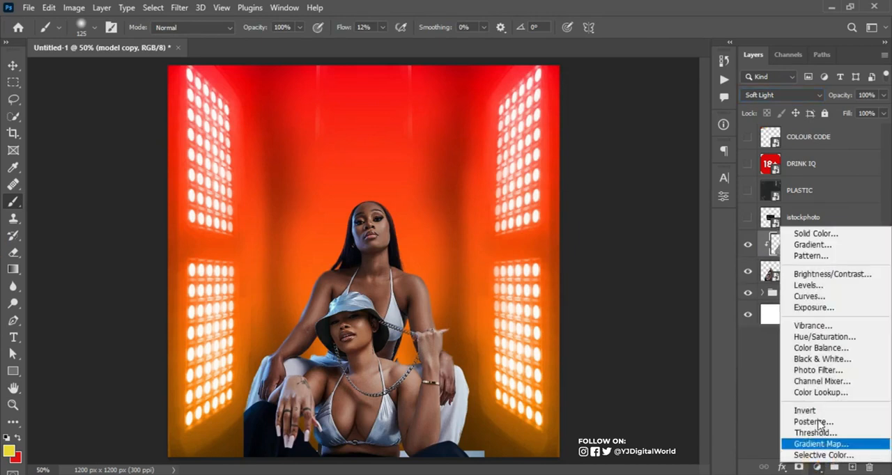
pyautogui.click(822, 338)
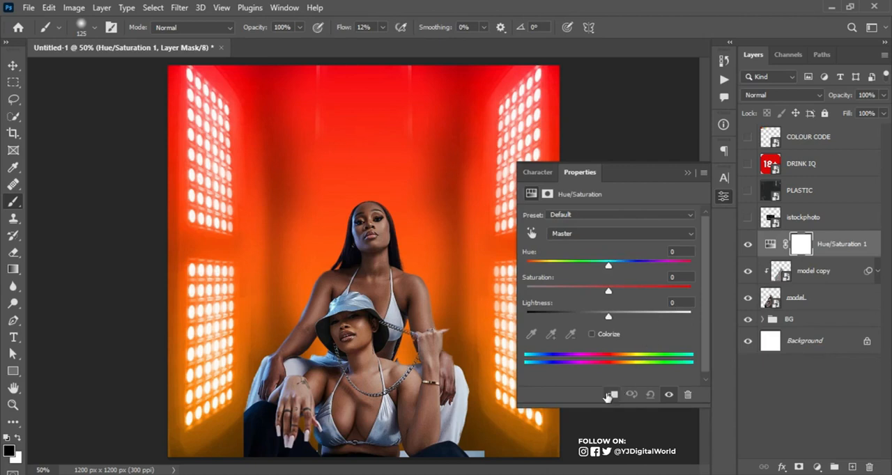
pyautogui.click(611, 396)
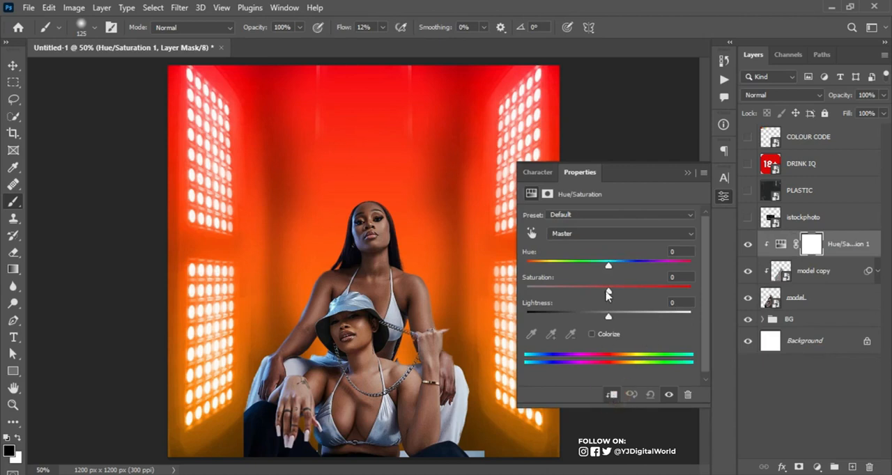
pyautogui.moveTo(609, 293); pyautogui.dragTo(623, 294)
pyautogui.click(688, 172)
pyautogui.click(745, 242)
pyautogui.click(746, 242)
# Add a clipped Curves adjustment directly above the model copy and raise the RGB curve in the highlights and slightly in the shadows
pyautogui.click(822, 273)
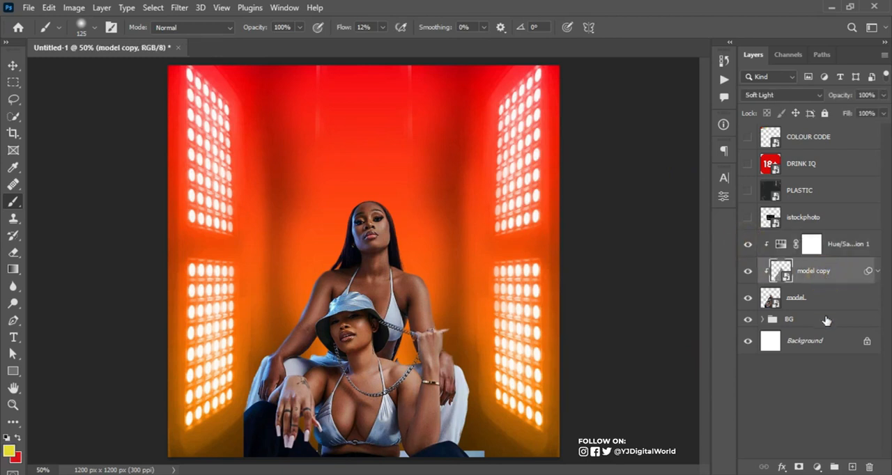
pyautogui.click(818, 466)
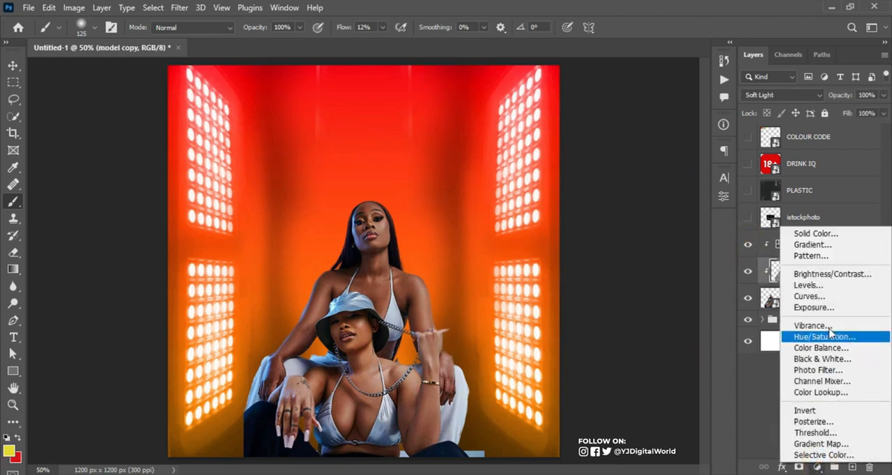
pyautogui.click(826, 297)
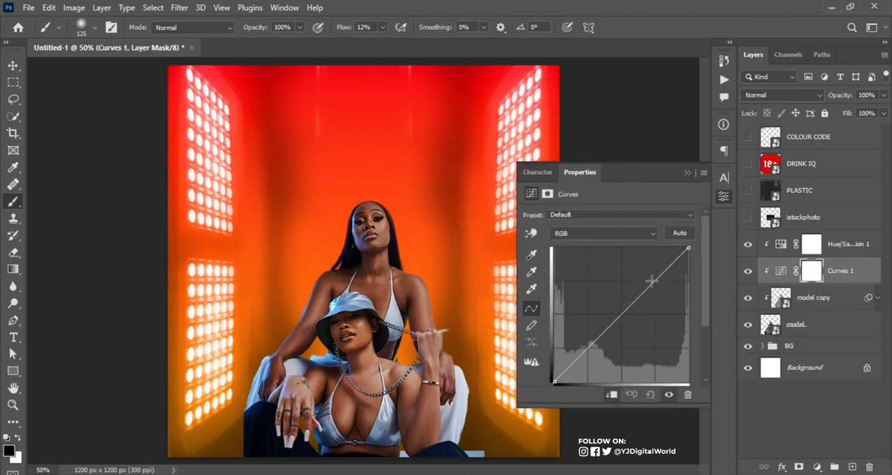
pyautogui.moveTo(654, 279); pyautogui.dragTo(643, 261)
pyautogui.moveTo(582, 339); pyautogui.dragTo(591, 332)
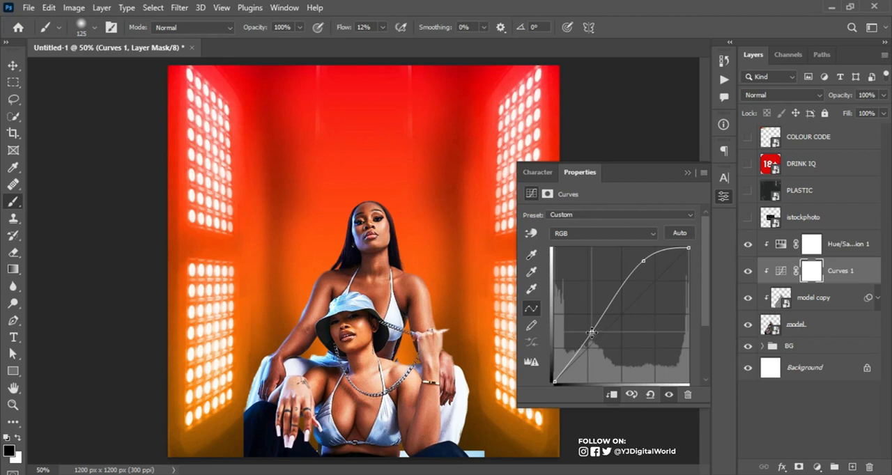
pyautogui.moveTo(639, 259); pyautogui.dragTo(636, 262)
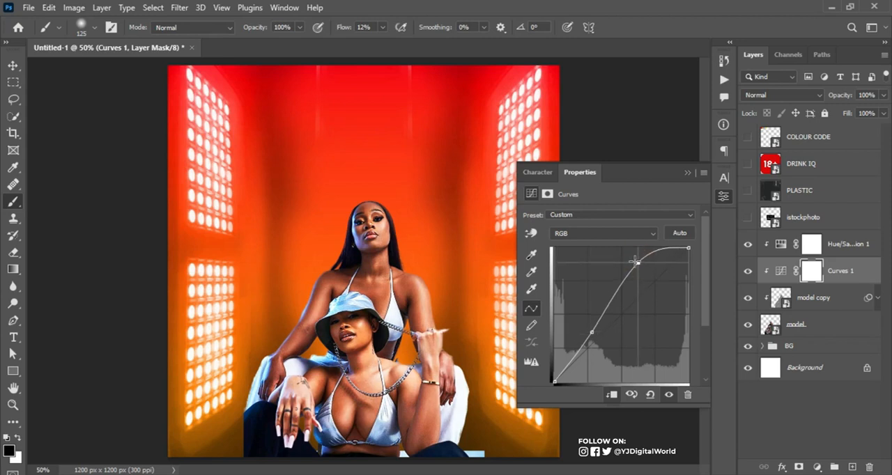
pyautogui.click(687, 173)
# Show the COLOUR CODE layer and add a clipped Selective Color adjustment above the model's Hue/Saturation layer
pyautogui.click(845, 244)
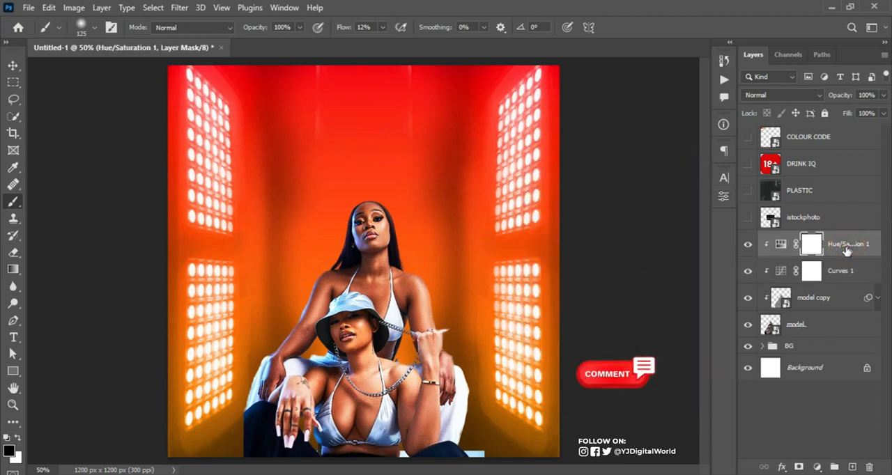
pyautogui.click(748, 137)
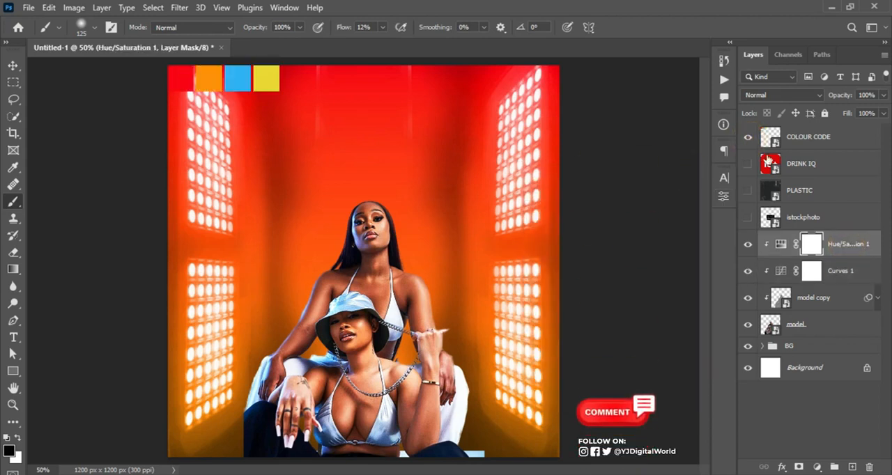
pyautogui.click(818, 468)
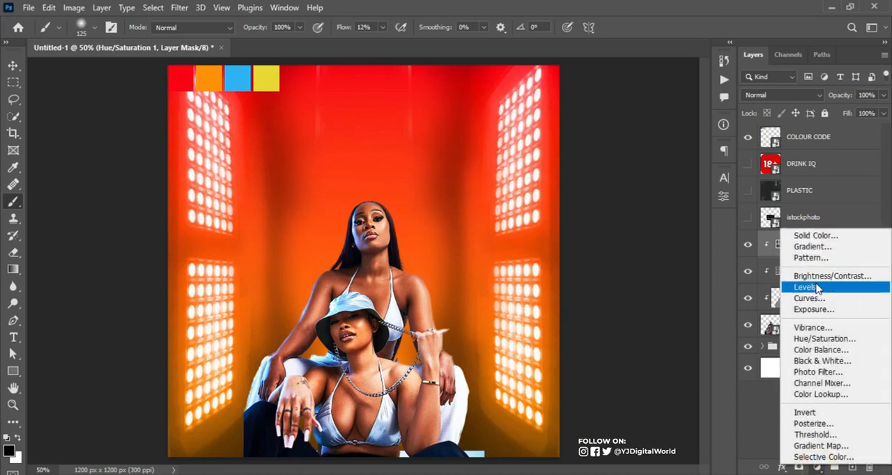
pyautogui.click(826, 458)
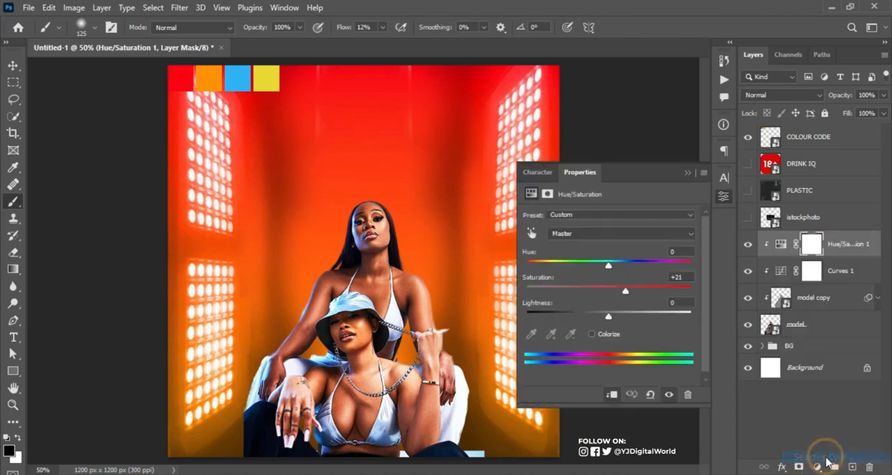
pyautogui.click(613, 394)
# Increase the Cyan amount in the Cyans range of the Selective Color adjustment and compare the model with and without it
pyautogui.click(639, 226)
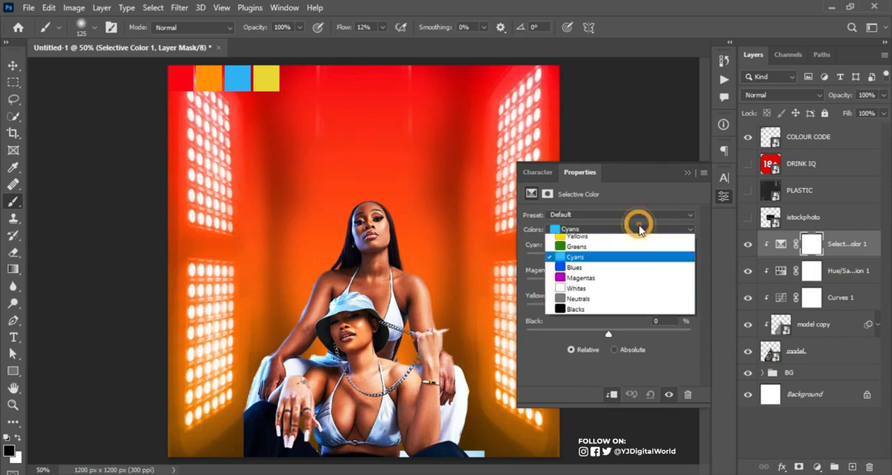
pyautogui.click(618, 272)
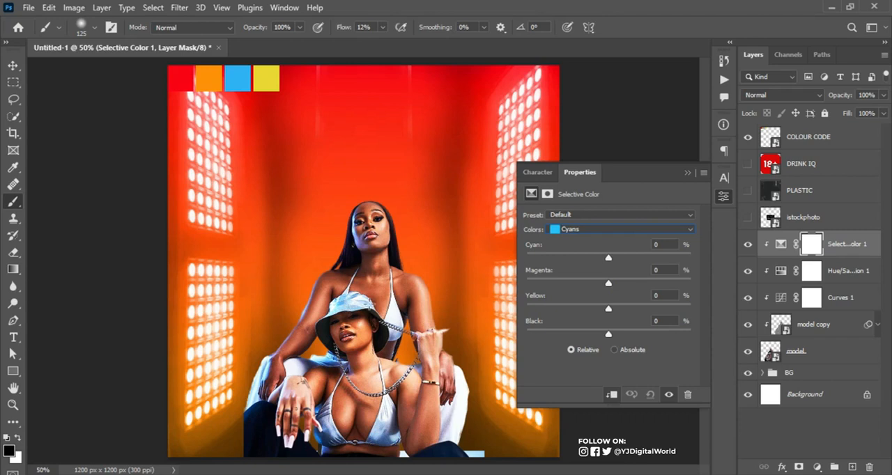
pyautogui.moveTo(609, 258); pyautogui.dragTo(666, 262)
pyautogui.click(687, 172)
pyautogui.click(748, 244)
pyautogui.click(748, 244)
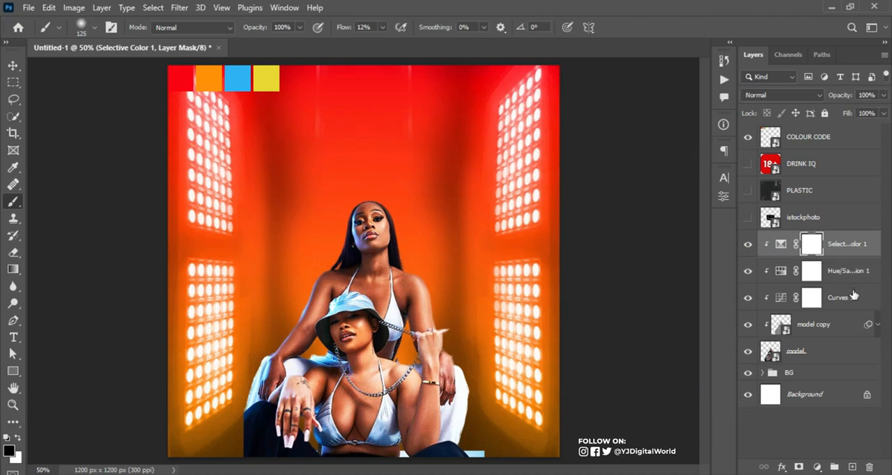
# Group the model layer, its copy and the three clipped adjustments, and name the group MODEL
pyautogui.click(875, 241)
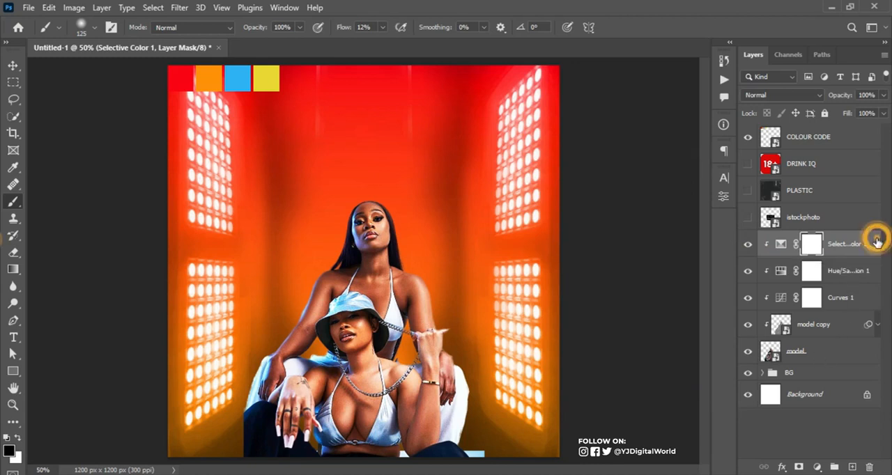
pyautogui.keyDown('shift'); pyautogui.click(833, 356); pyautogui.keyUp('shift')
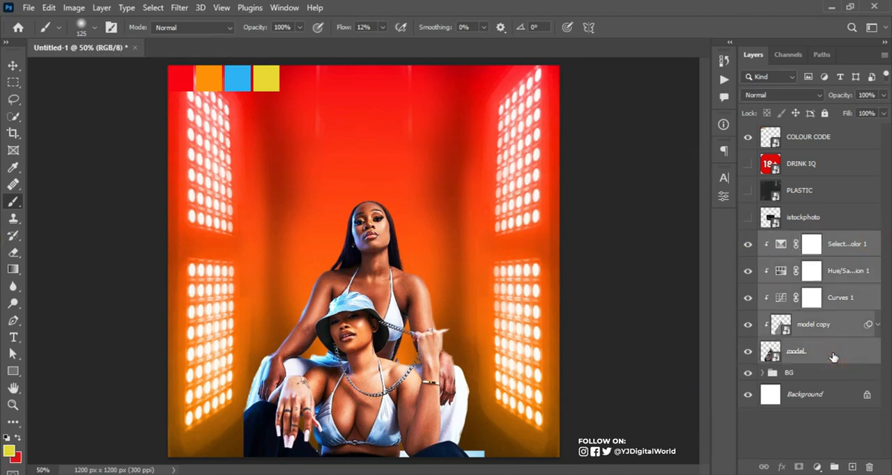
pyautogui.hotkey('ctrl', 'g')
pyautogui.doubleClick(798, 239)
pyautogui.write('MOD')
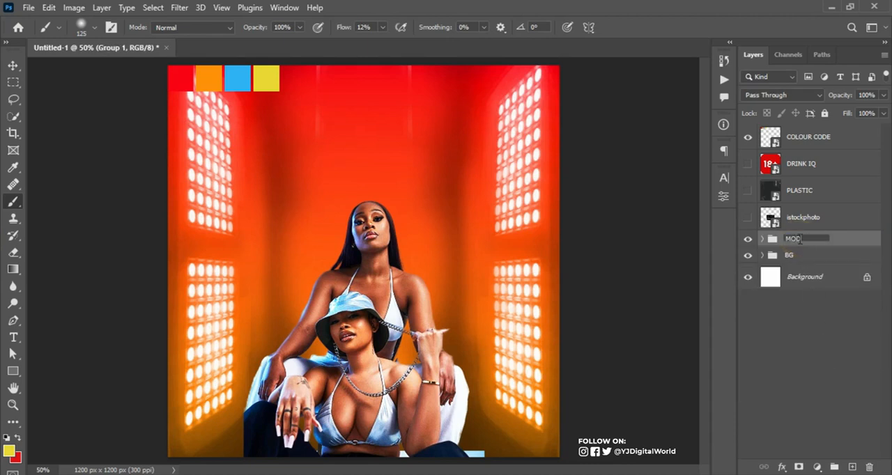
pyautogui.write('EL')
pyautogui.press('Return')
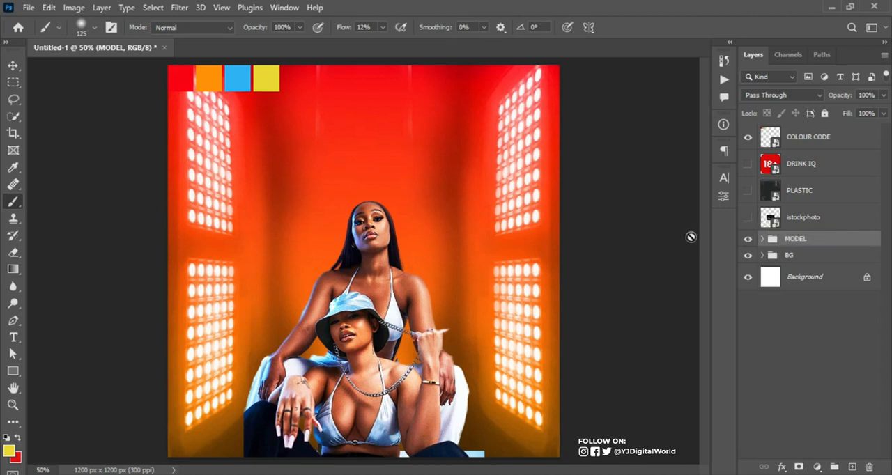
# Make the BG group the active layer and copy the title "CRAZY night" from the flyer text in Notepad
pyautogui.click(794, 256)
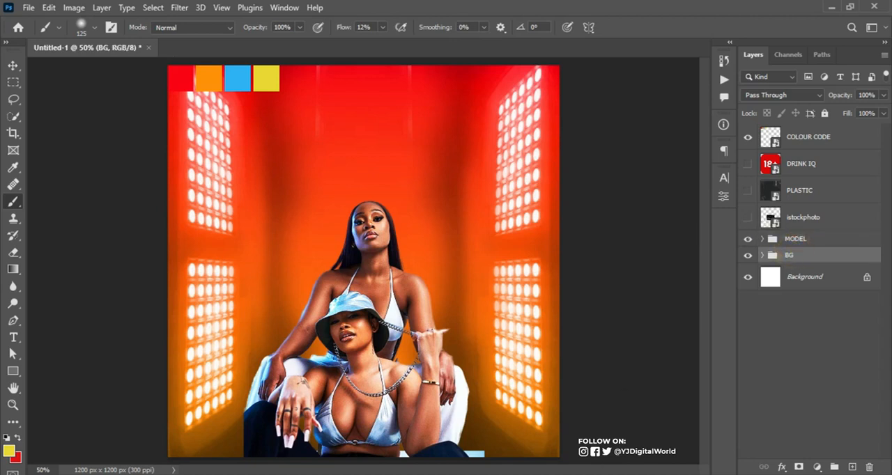
pyautogui.hotkey('alt', 'Tab')
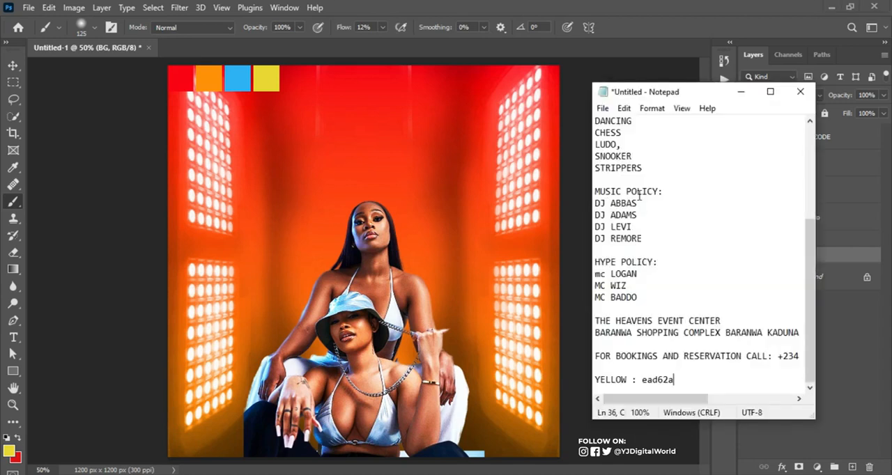
pyautogui.scroll(5, 640, 197)
pyautogui.moveTo(596, 143); pyautogui.dragTo(627, 158)
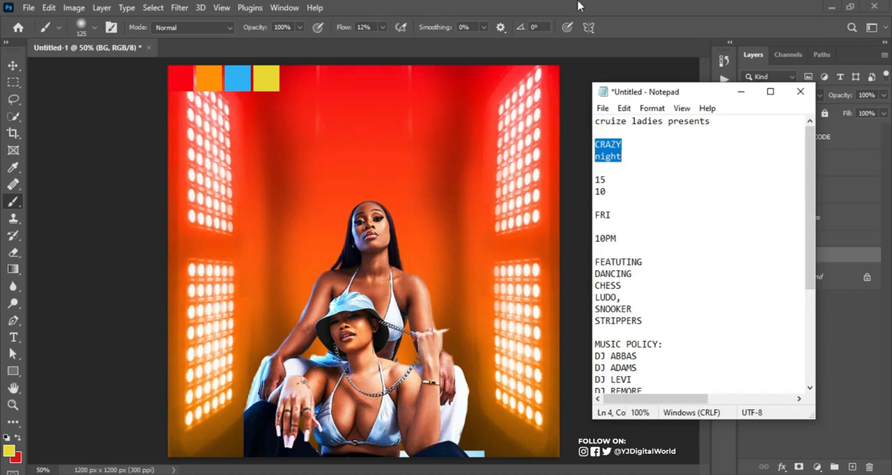
pyautogui.click(600, 6)
# Add the copied "CRAZY night" title as a text layer between the BG and MODEL groups
pyautogui.click(14, 337)
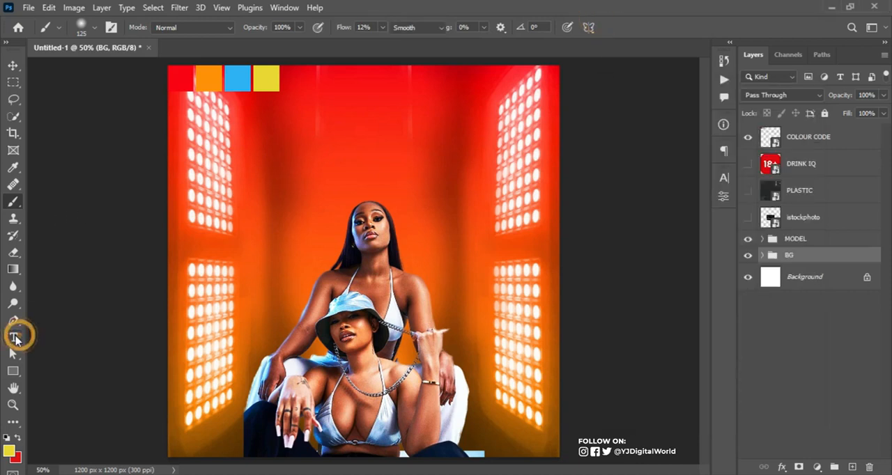
pyautogui.click(299, 157)
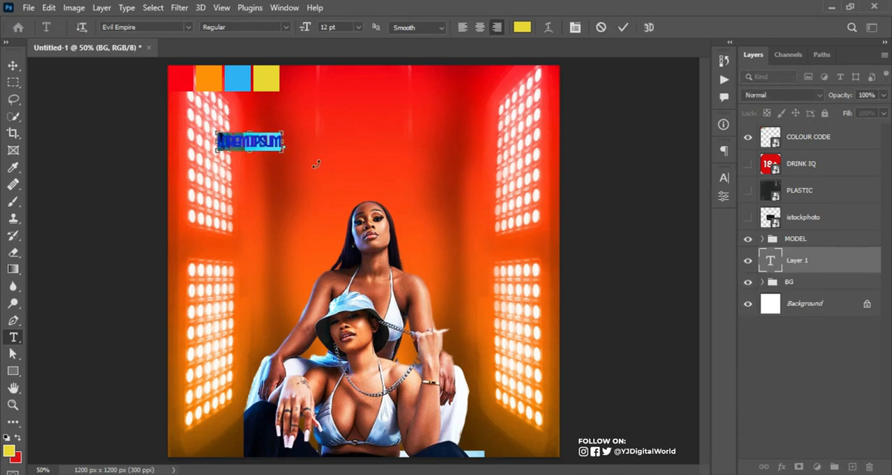
pyautogui.hotkey('ctrl', 'v')
pyautogui.click(623, 28)
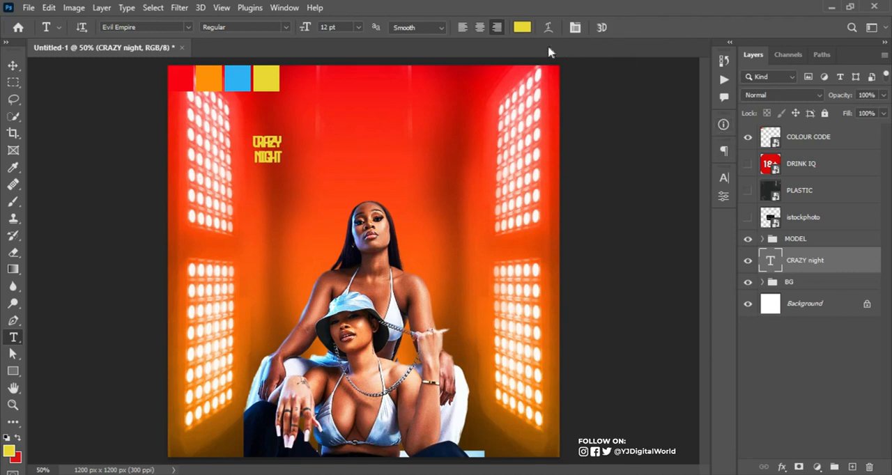
# Change the title's text color to the pale pink fddbdb
pyautogui.click(522, 27)
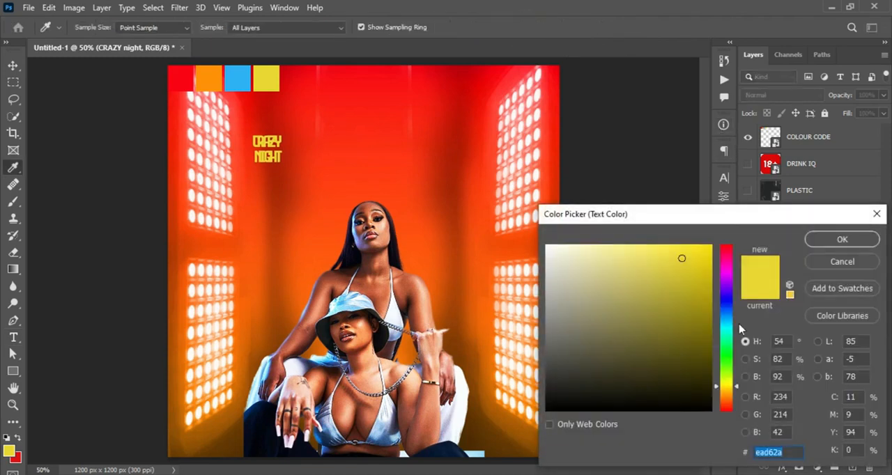
pyautogui.moveTo(731, 399); pyautogui.dragTo(727, 245)
pyautogui.moveTo(569, 246); pyautogui.dragTo(568, 246)
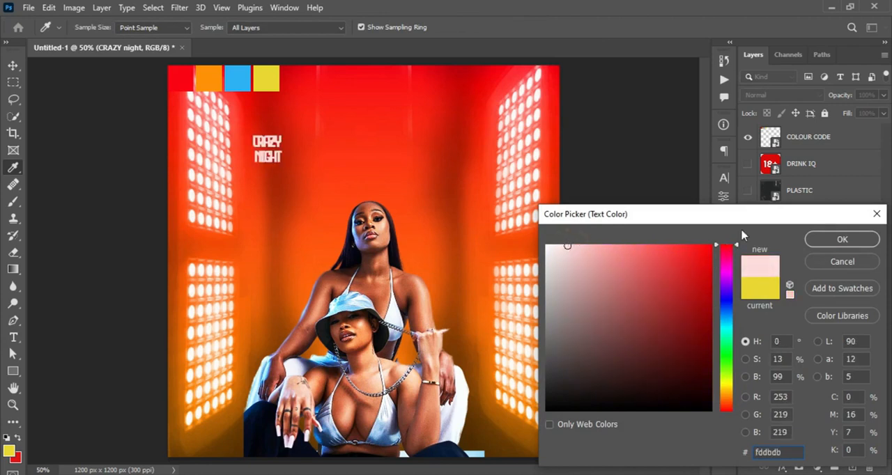
pyautogui.click(840, 239)
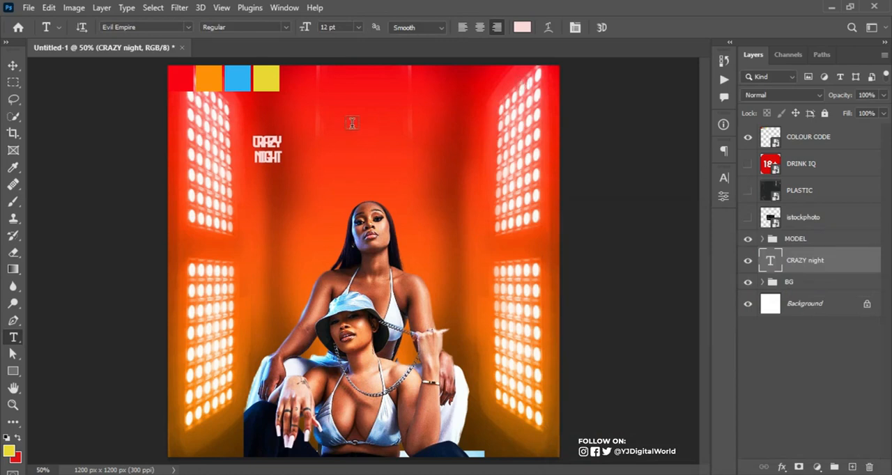
# Scale the title up to about 68 pt and move it to the upper middle of the canvas, behind the models
pyautogui.hotkey('ctrl', 't')
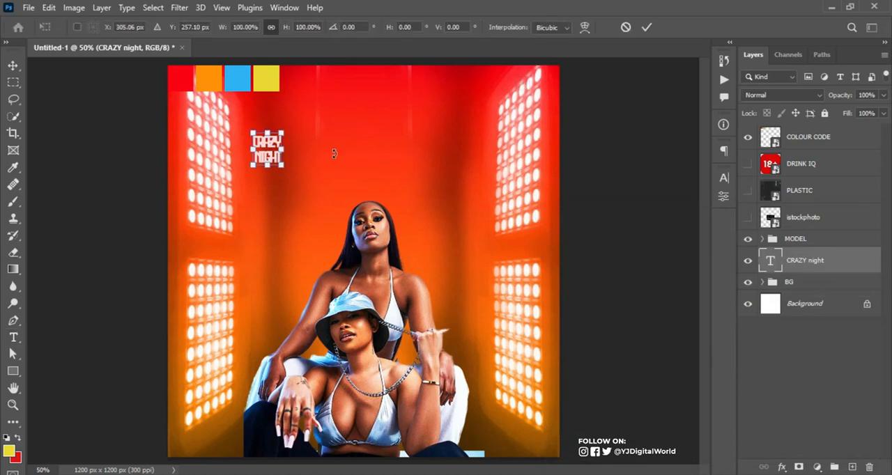
pyautogui.moveTo(288, 161); pyautogui.dragTo(486, 254)
pyautogui.moveTo(364, 188); pyautogui.dragTo(400, 133)
pyautogui.press('Return')
# Center the title horizontally on the whole canvas, clear the selection, and return to the Type tool
pyautogui.hotkey('ctrl', 'a')
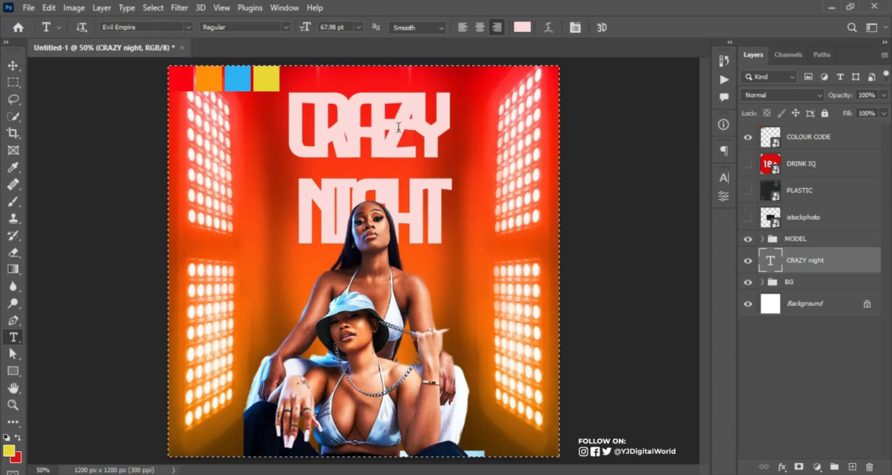
pyautogui.click(14, 66)
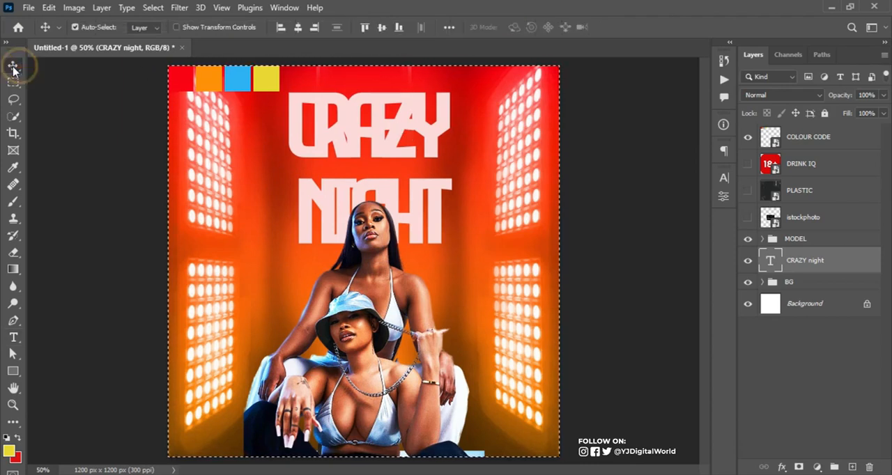
pyautogui.click(298, 27)
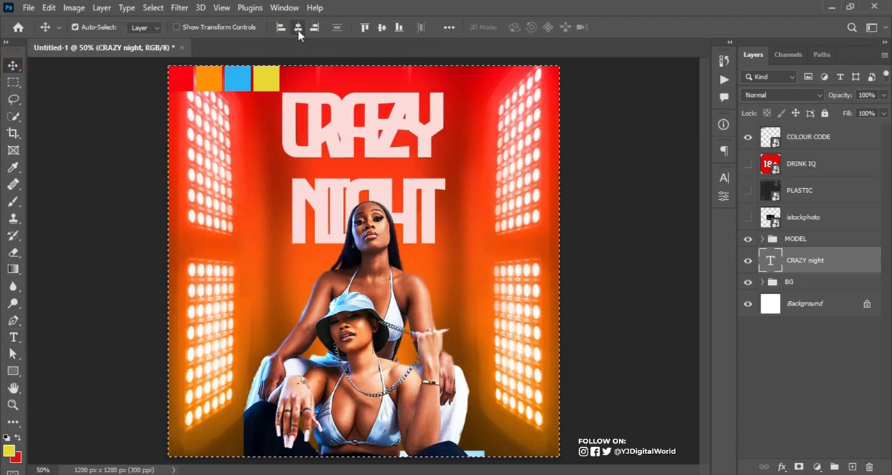
pyautogui.hotkey('ctrl', 'd')
pyautogui.press('t')
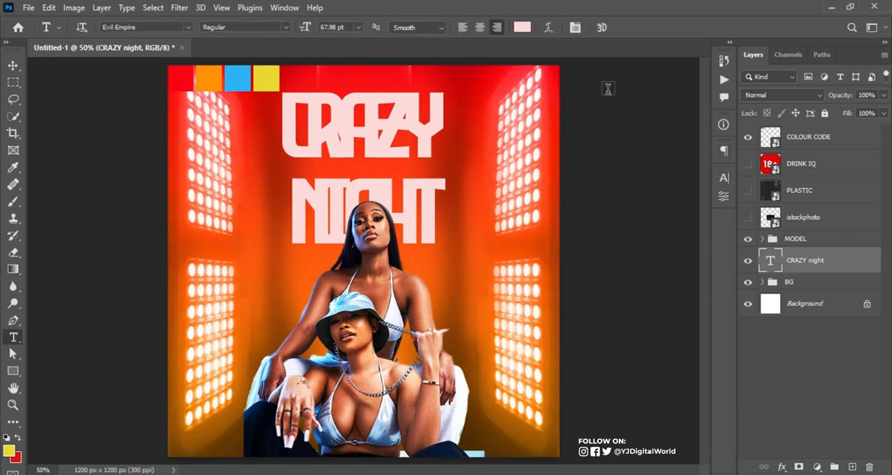
# Center-align the lines of the "CRAZY night" title and set its tracking to -20
pyautogui.click(480, 28)
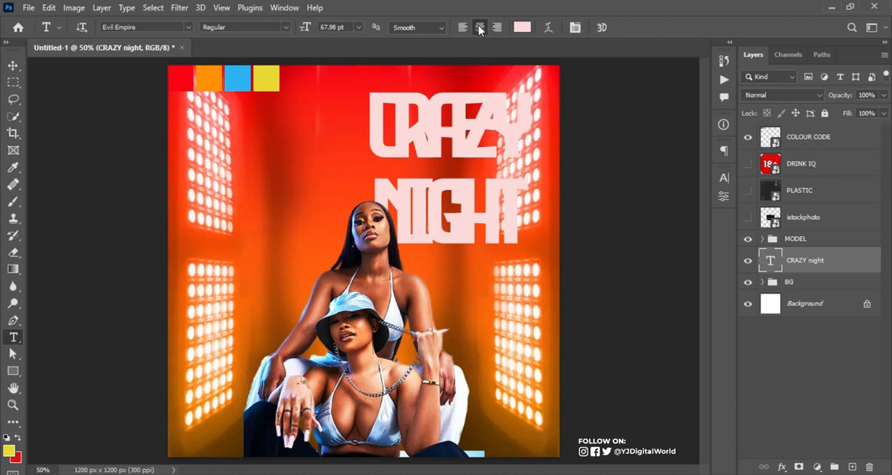
pyautogui.click(724, 179)
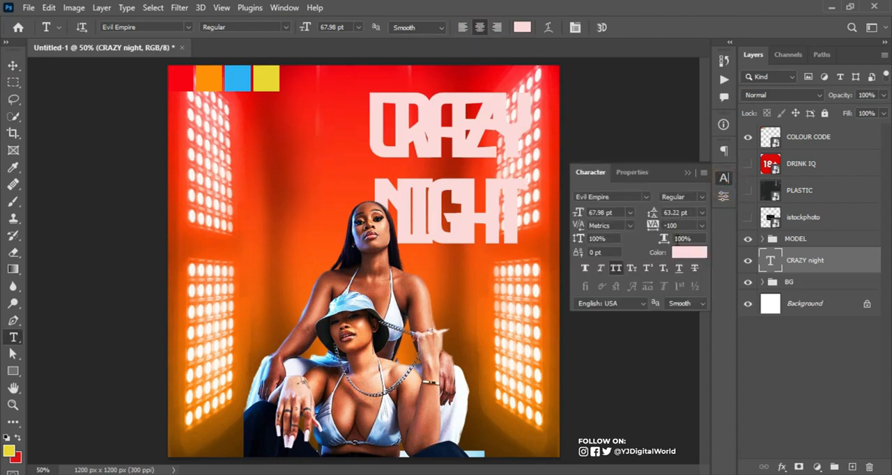
pyautogui.click(673, 226)
pyautogui.press('BackSpace')
pyautogui.press('BackSpace')
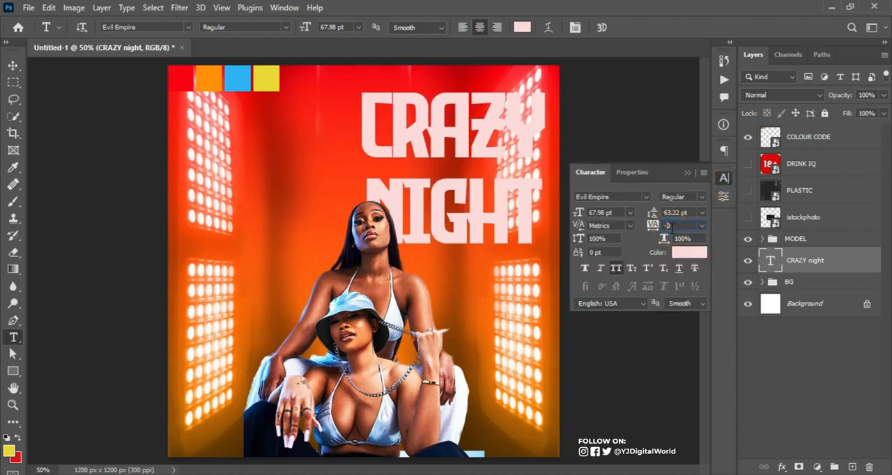
pyautogui.press('Return')
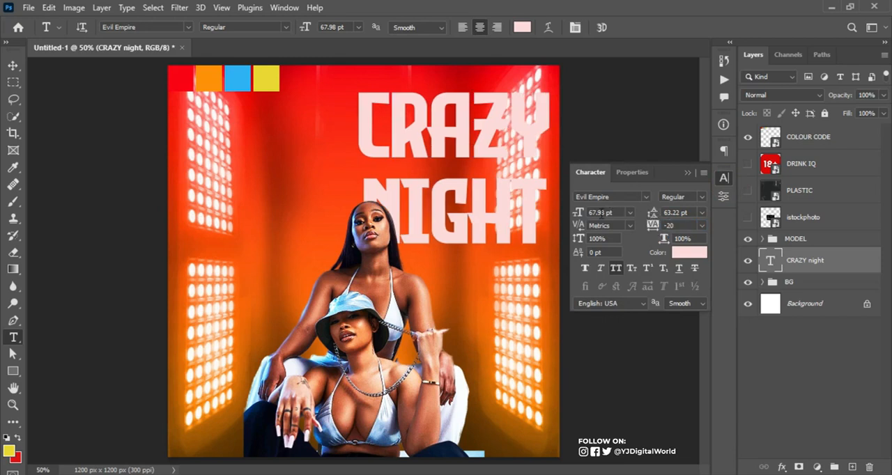
# Set the title's font size to 78 pt and reposition it in the upper part of the flyer, centered horizontally on the canvas
pyautogui.moveTo(578, 216); pyautogui.dragTo(589, 214)
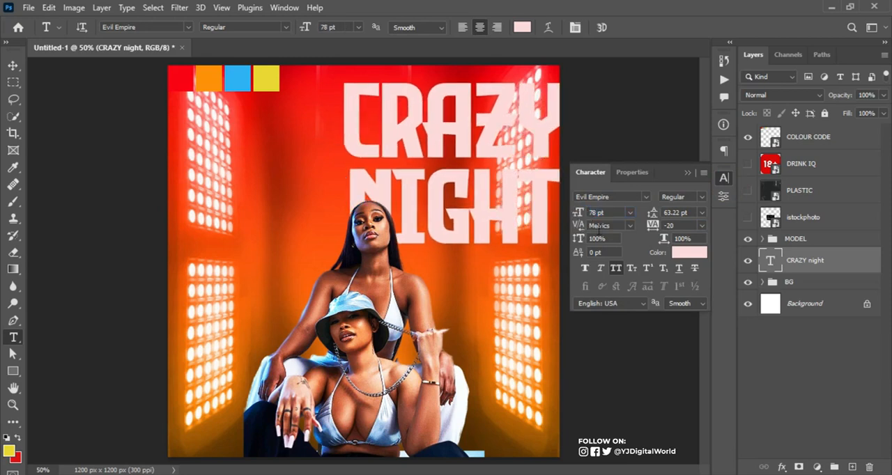
pyautogui.click(688, 173)
pyautogui.click(9, 63)
pyautogui.moveTo(409, 139); pyautogui.dragTo(321, 149)
pyautogui.hotkey('ctrl', 'a')
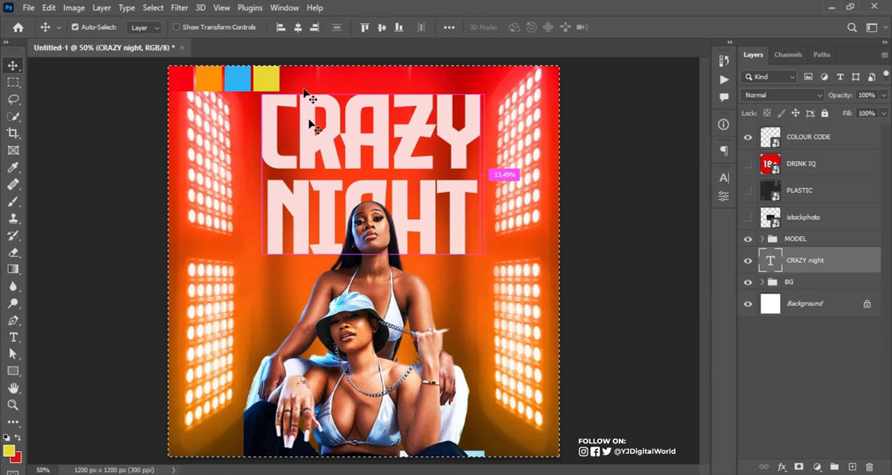
pyautogui.click(298, 28)
pyautogui.hotkey('ctrl', 'd')
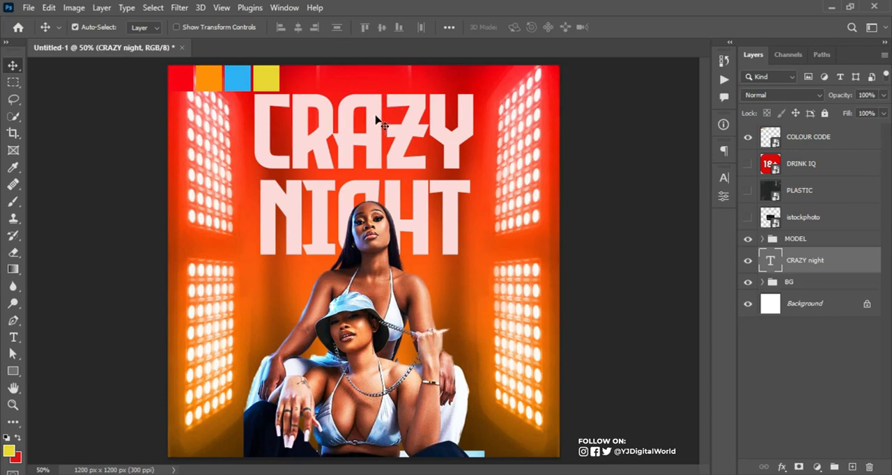
pyautogui.moveTo(377, 119); pyautogui.dragTo(377, 124)
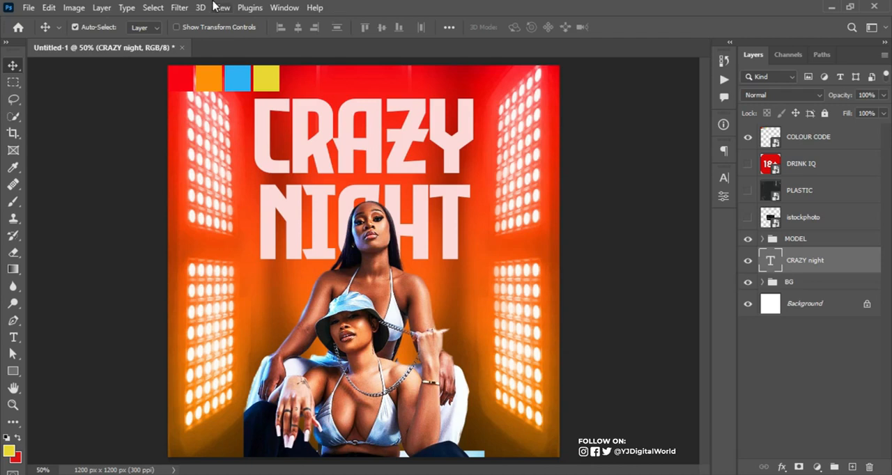
# Create a cyan guide layout with 5% margins on all four sides of the canvas
pyautogui.click(176, 8)
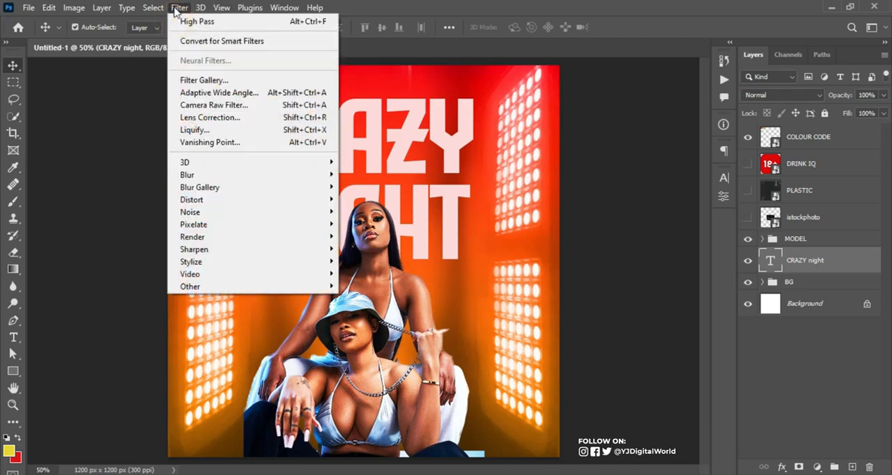
pyautogui.click(153, 8)
pyautogui.click(221, 8)
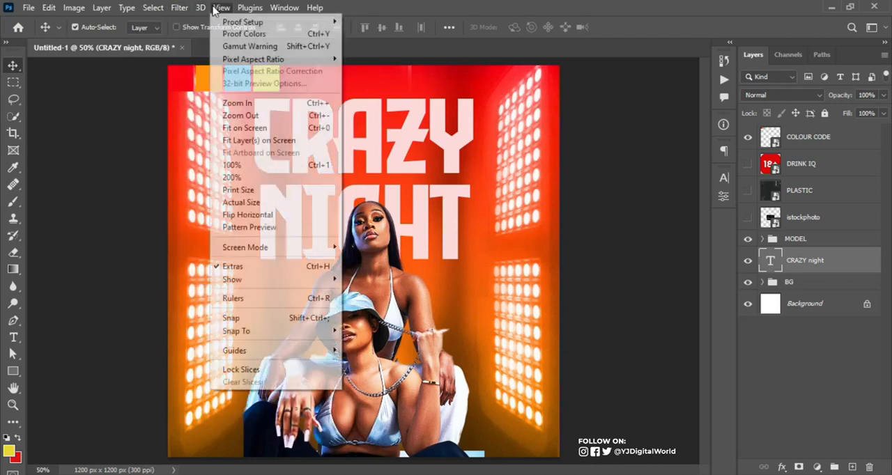
pyautogui.moveTo(260, 356)
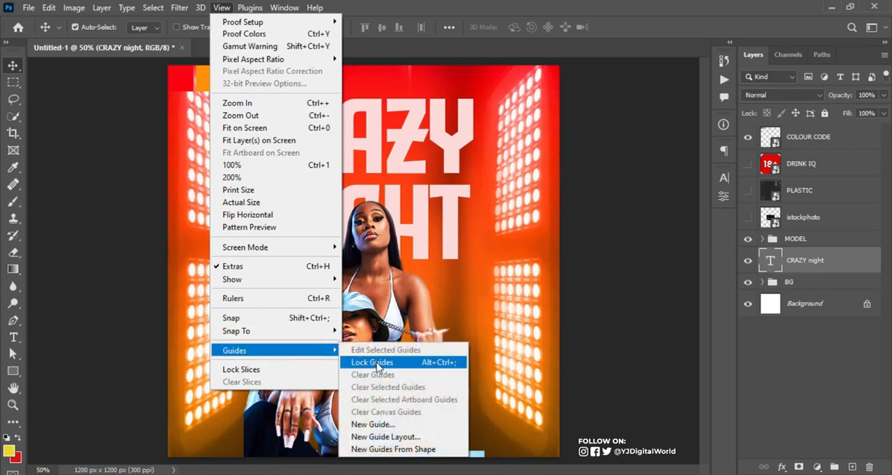
pyautogui.click(386, 437)
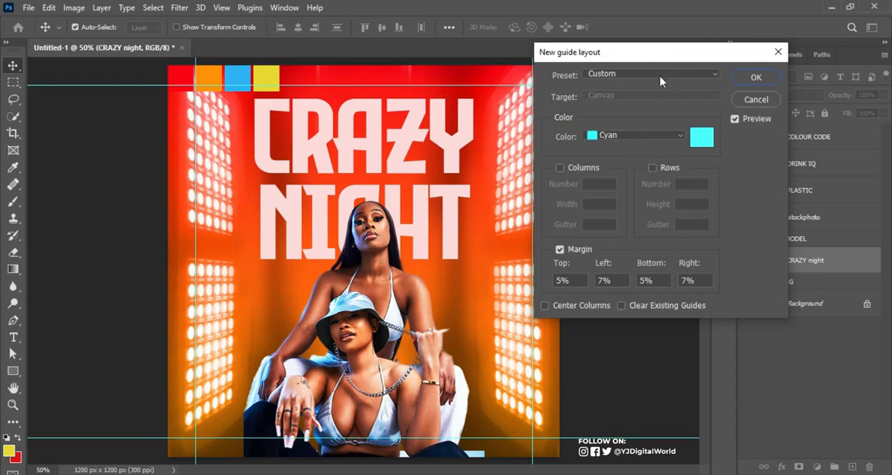
pyautogui.doubleClick(604, 280)
pyautogui.write('5')
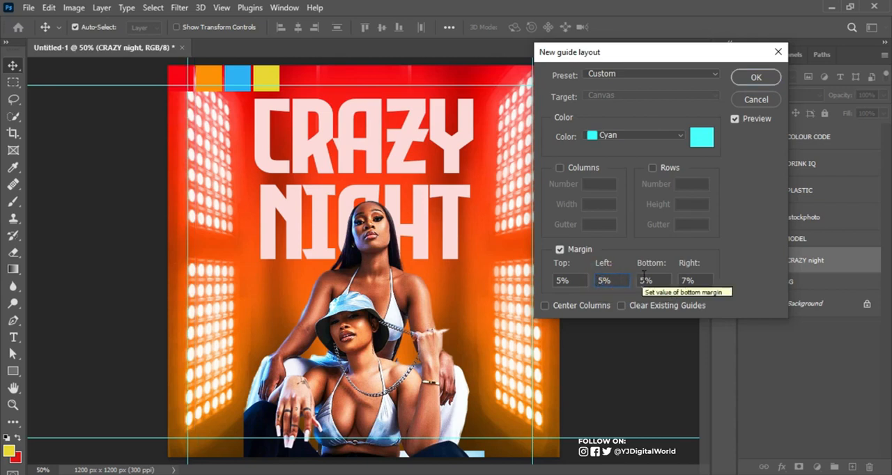
pyautogui.click(686, 279)
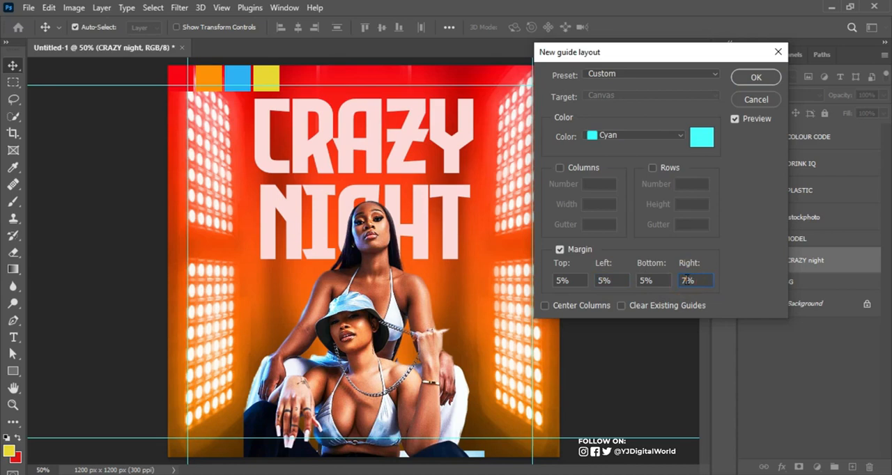
pyautogui.write('3')
pyautogui.write('5')
pyautogui.moveTo(726, 58); pyautogui.dragTo(775, 78)
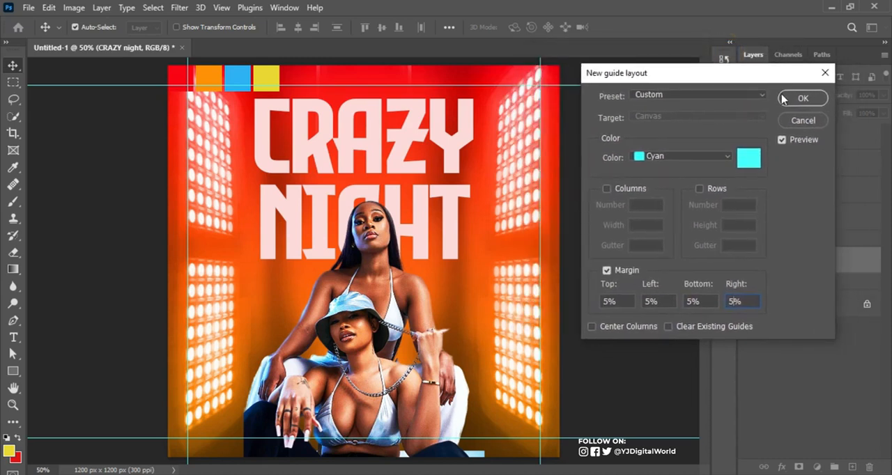
pyautogui.click(798, 98)
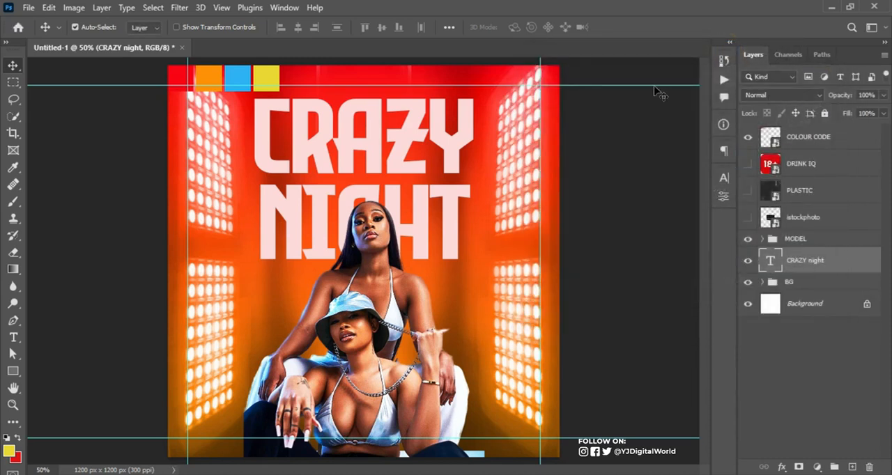
# Nudge the title slightly down below the upper margin guide and set its leading to 60 pt
pyautogui.moveTo(418, 120); pyautogui.dragTo(418, 124)
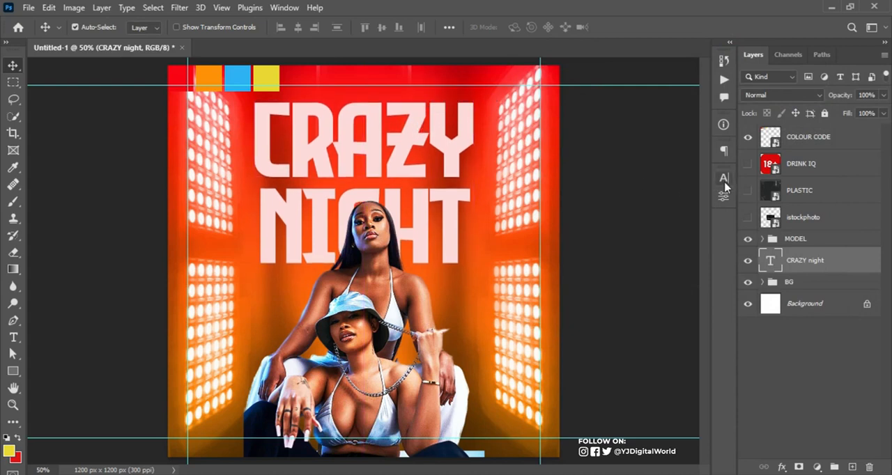
pyautogui.click(724, 177)
pyautogui.click(653, 212)
pyautogui.moveTo(653, 211); pyautogui.dragTo(650, 211)
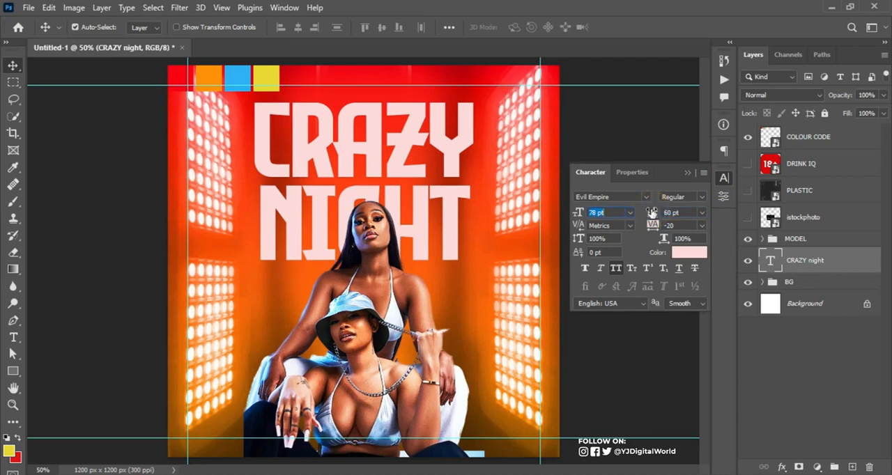
pyautogui.click(687, 173)
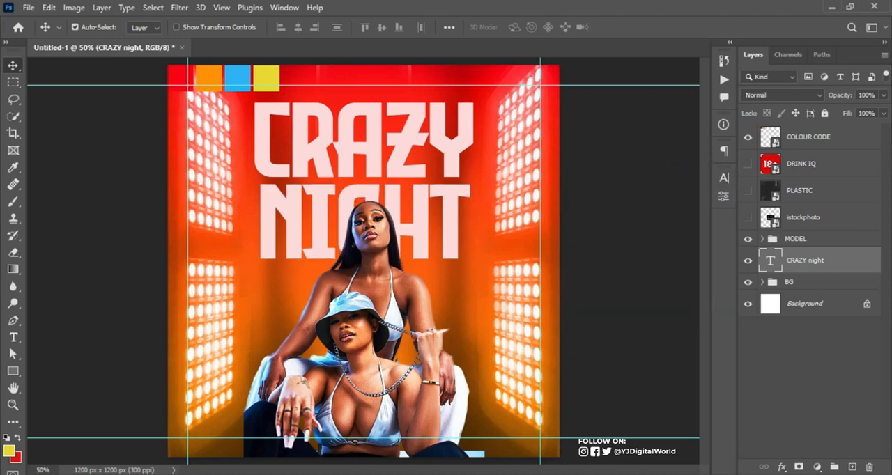
# Switch to the Notepad text and copy the line "cruize ladies presents"
pyautogui.hotkey('alt', 'Tab')
pyautogui.click(618, 121)
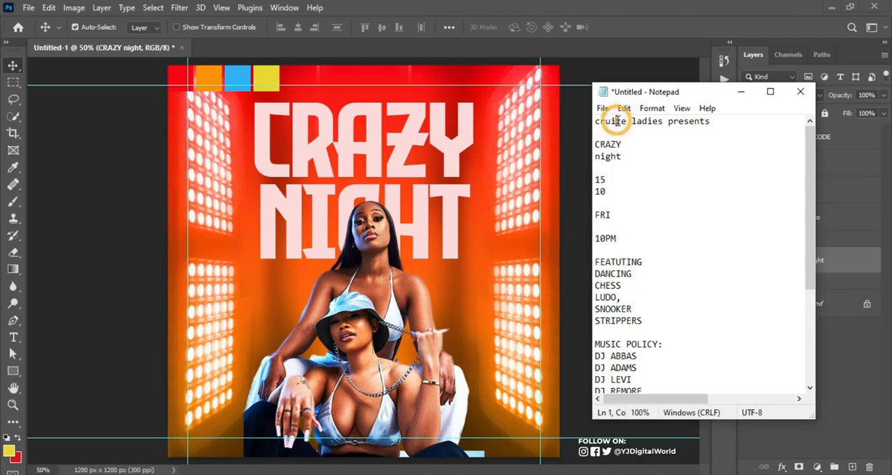
pyautogui.hotkey('ctrl', 'a')
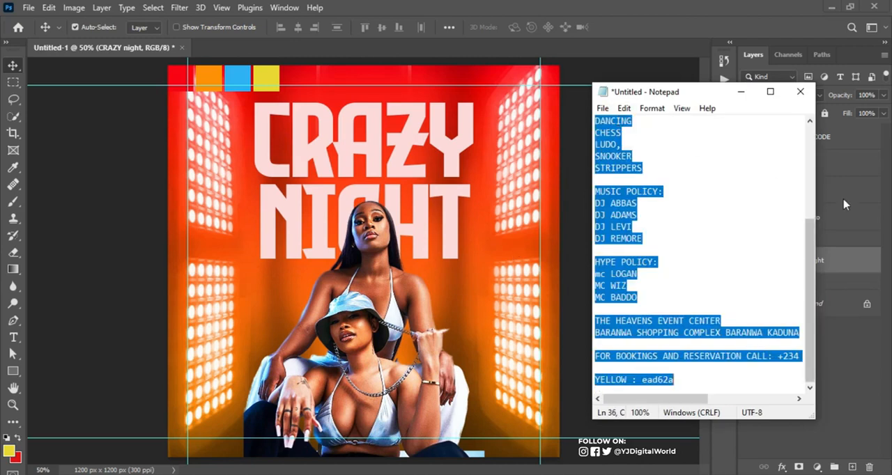
pyautogui.moveTo(812, 274); pyautogui.dragTo(716, 108)
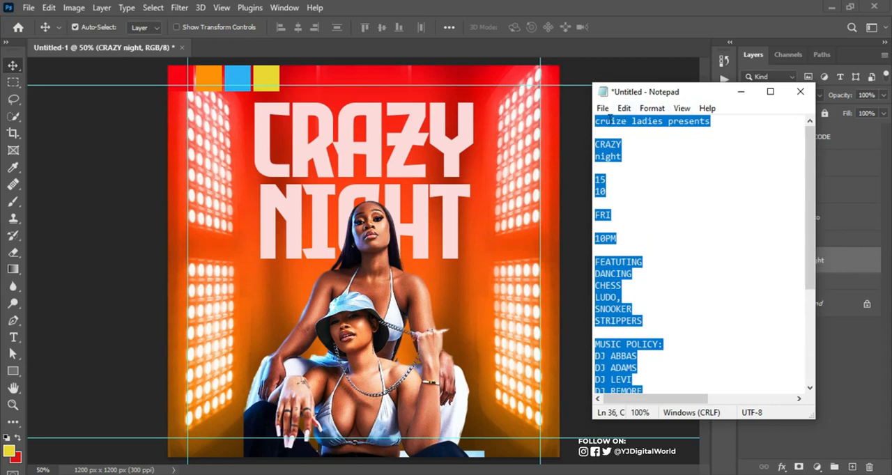
pyautogui.moveTo(593, 122); pyautogui.dragTo(708, 121)
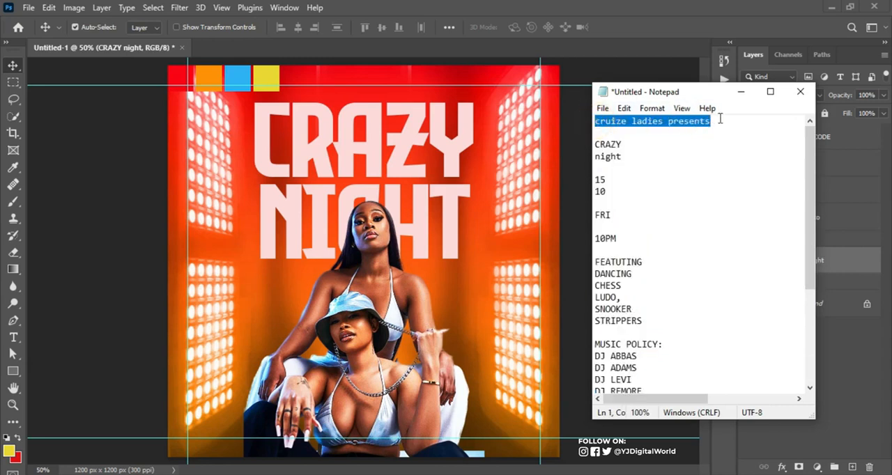
# Return to Photoshop and add the copied "cruize ladies presents" line as a new text layer above the title layer
pyautogui.click(635, 8)
pyautogui.press('t')
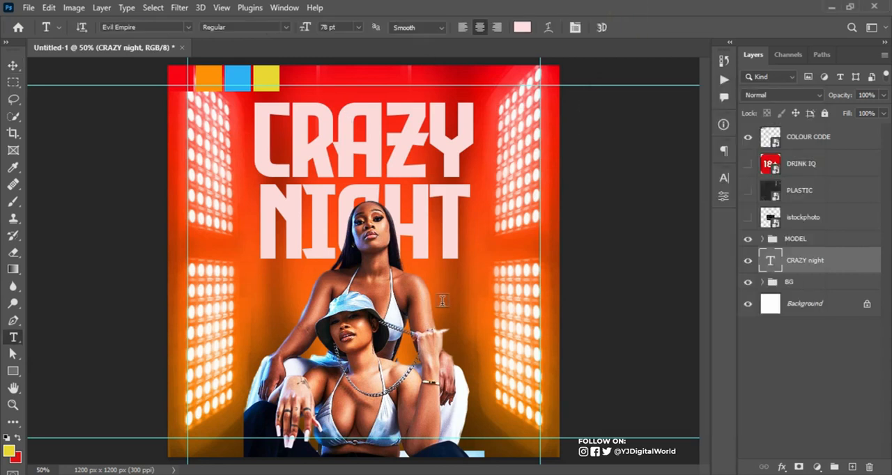
pyautogui.click(441, 300)
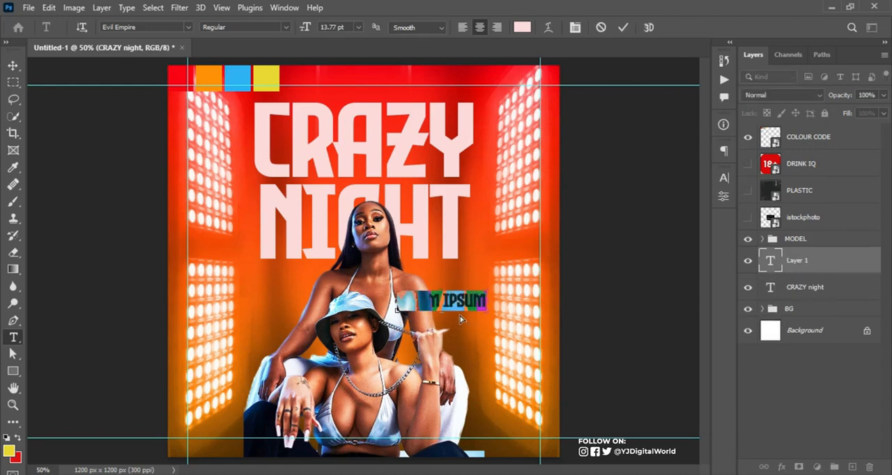
pyautogui.write('cruize ladies presents')
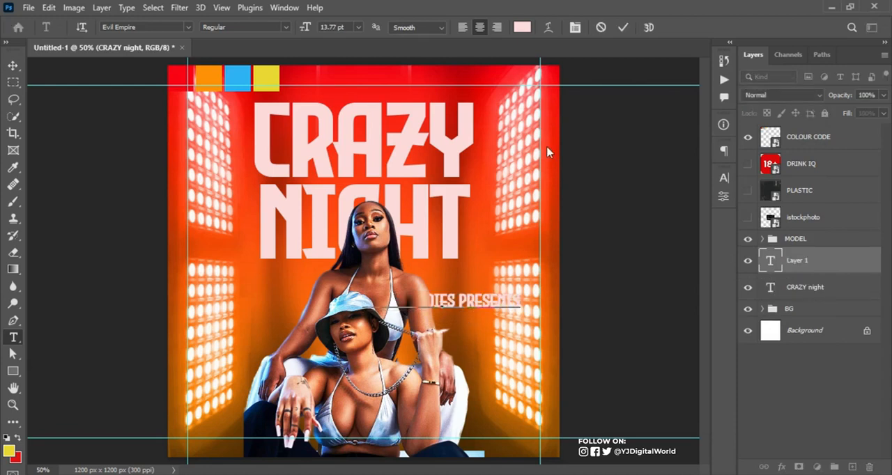
pyautogui.click(620, 28)
# Set the font of the "cruize ladies presents" text to Montserrat Regular
pyautogui.click(154, 28)
pyautogui.click(188, 27)
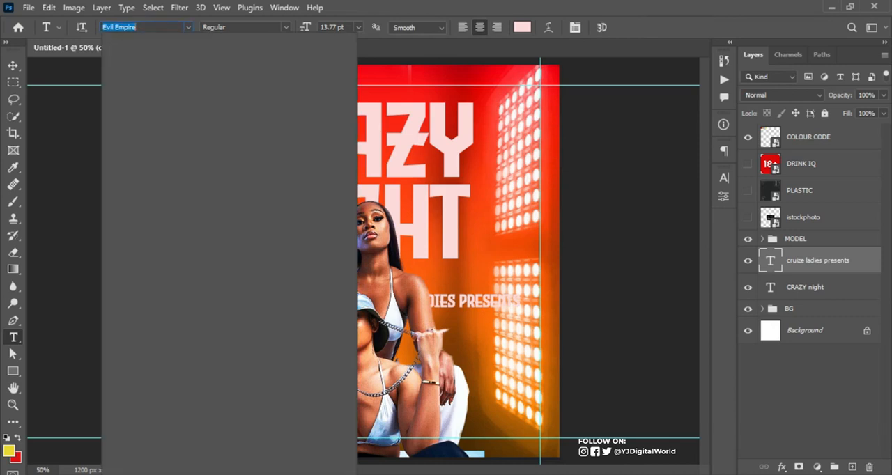
pyautogui.write('mont')
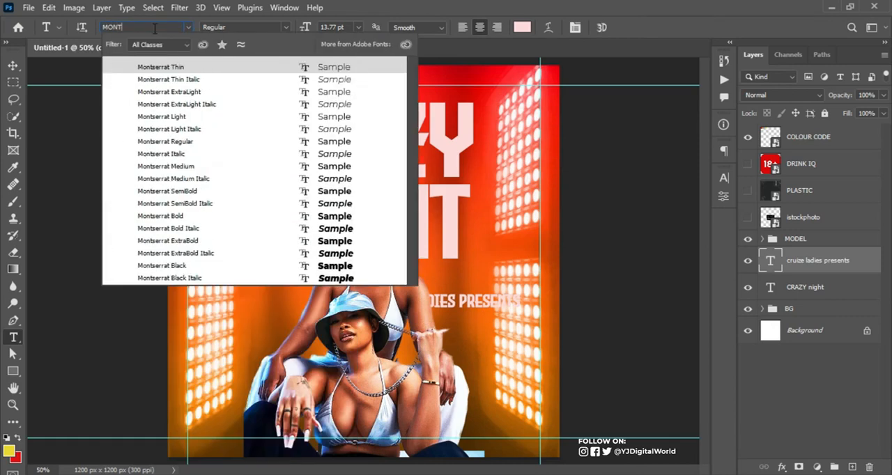
pyautogui.press('Return')
pyautogui.click(291, 27)
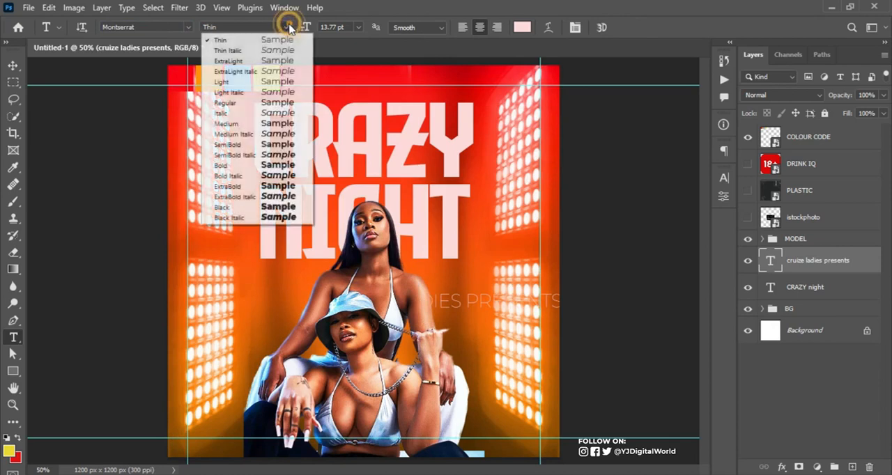
pyautogui.click(253, 106)
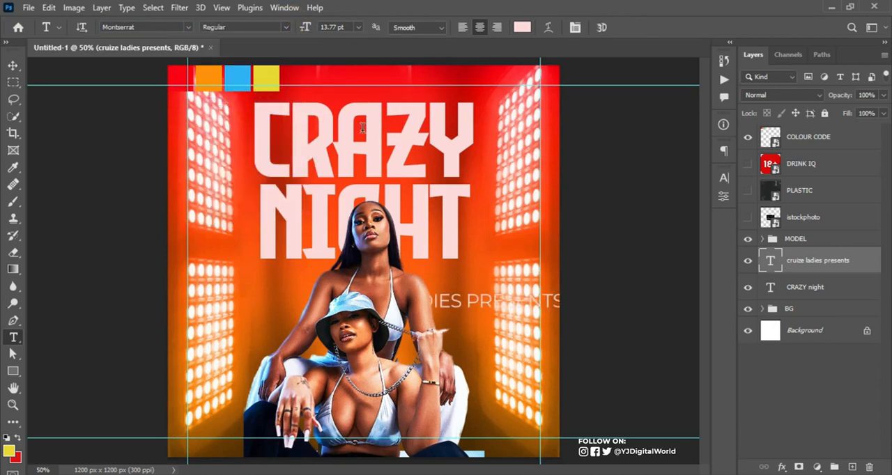
# Scale the "cruize ladies presents" text down to about 8.4 pt and place it just above the title, under the upper guide
pyautogui.hotkey('ctrl', 't')
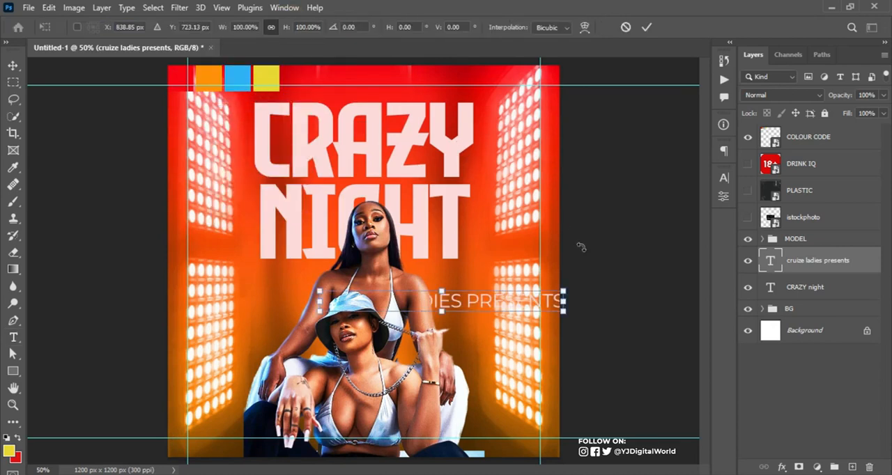
pyautogui.moveTo(565, 310); pyautogui.dragTo(425, 94)
pyautogui.press('Return')
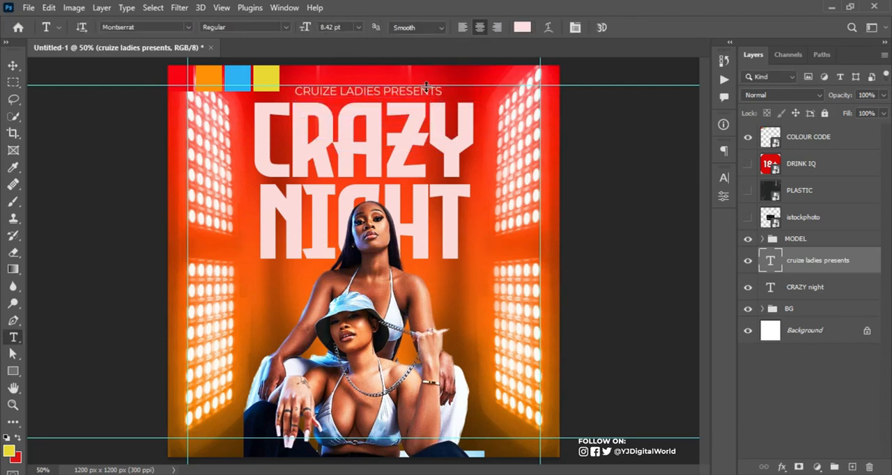
# Change the color of the "cruize ladies presents" text to the yellow sampled from the palette swatch
pyautogui.click(724, 178)
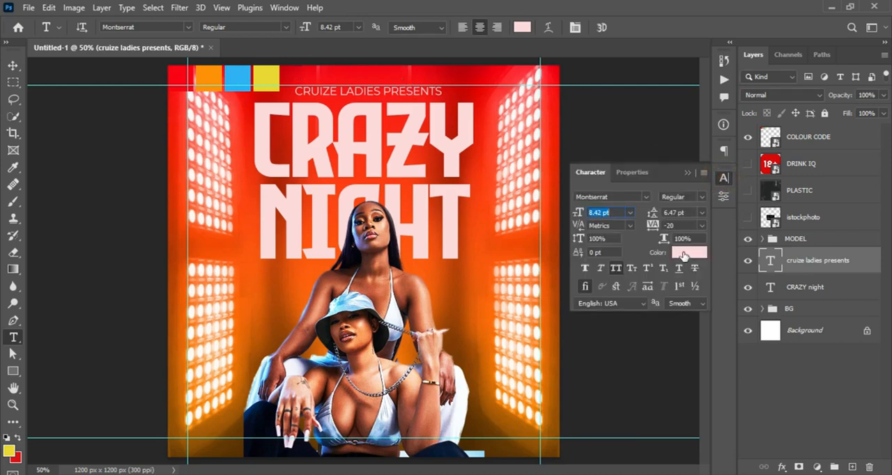
pyautogui.click(682, 253)
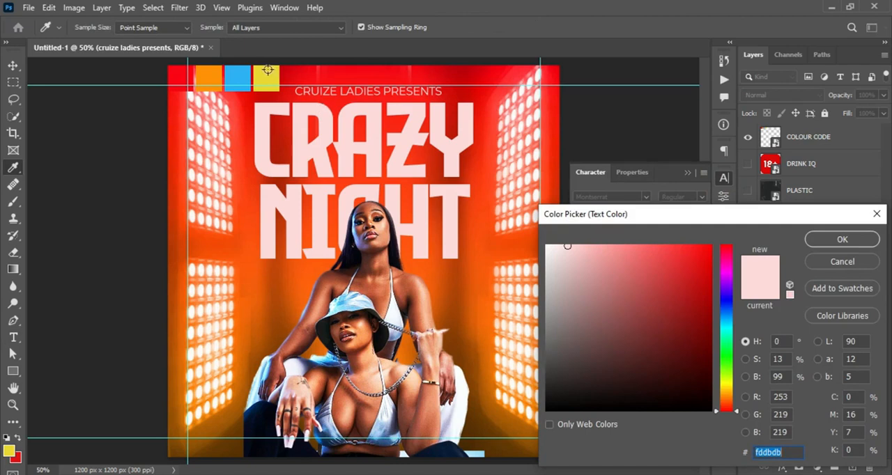
pyautogui.click(267, 69)
pyautogui.click(841, 241)
# Set the words "cruize ladies" in the line above the title to Montserrat SemiBold
pyautogui.moveTo(384, 91); pyautogui.dragTo(287, 96)
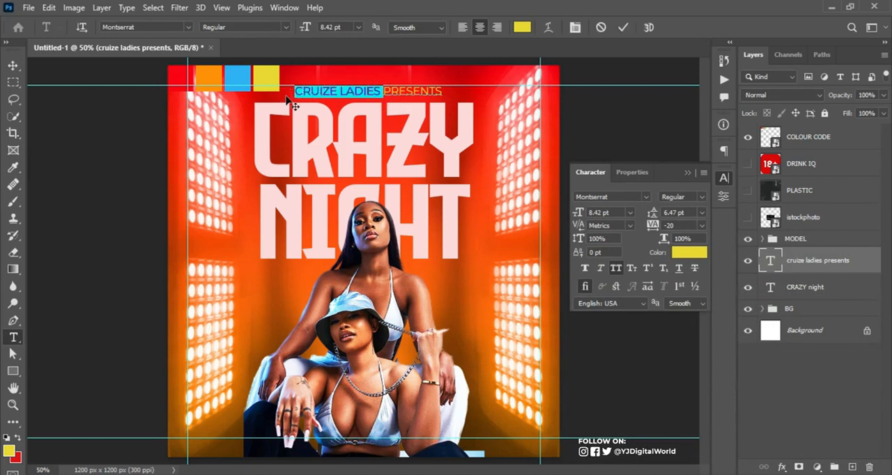
pyautogui.click(285, 28)
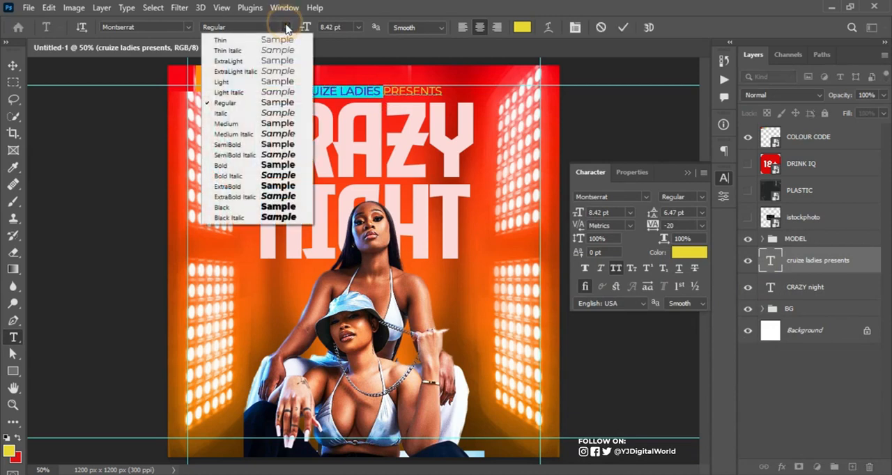
pyautogui.click(286, 145)
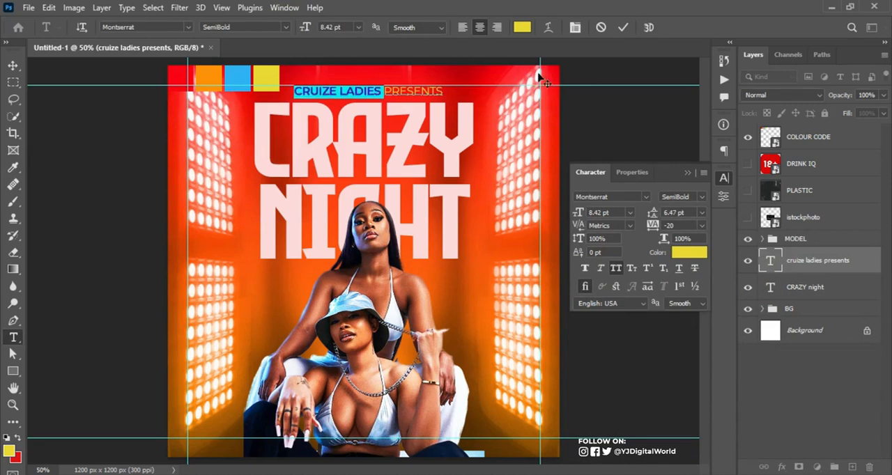
pyautogui.click(623, 27)
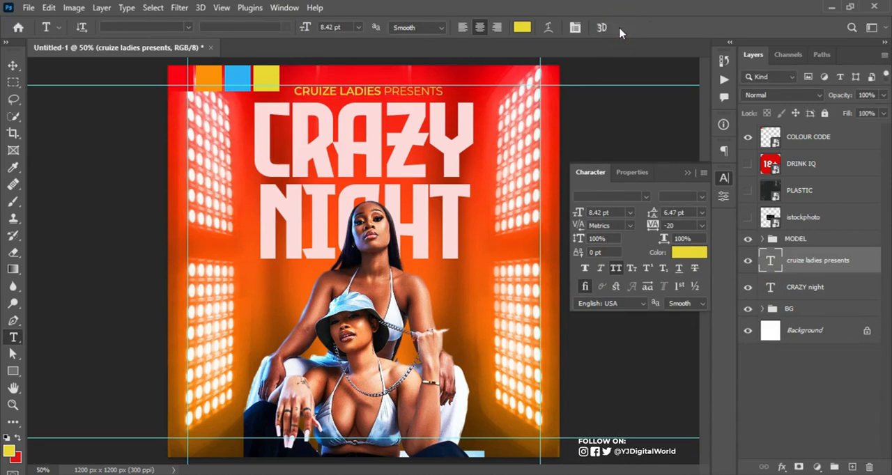
# Scale the "cruize ladies presents" text down to about 4.5 pt and widen its tracking to 980, keeping it just above the title
pyautogui.hotkey('ctrl', 't')
pyautogui.moveTo(443, 99); pyautogui.dragTo(419, 98)
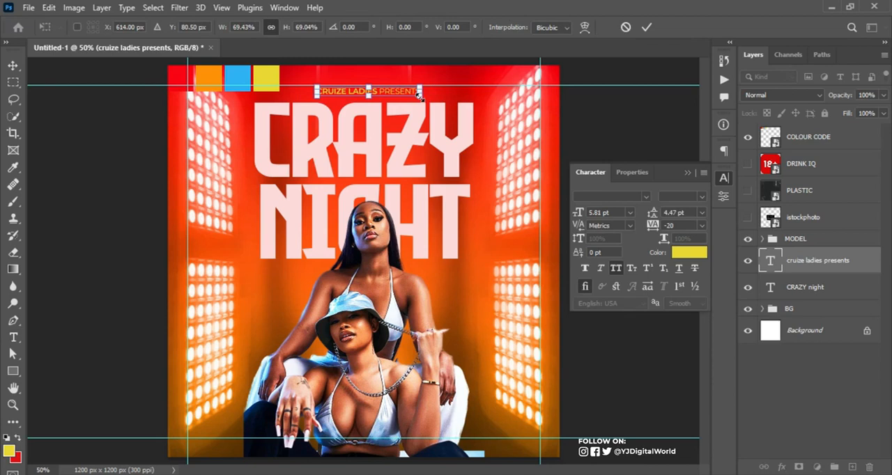
pyautogui.press('Return')
pyautogui.click(653, 226)
pyautogui.write('160')
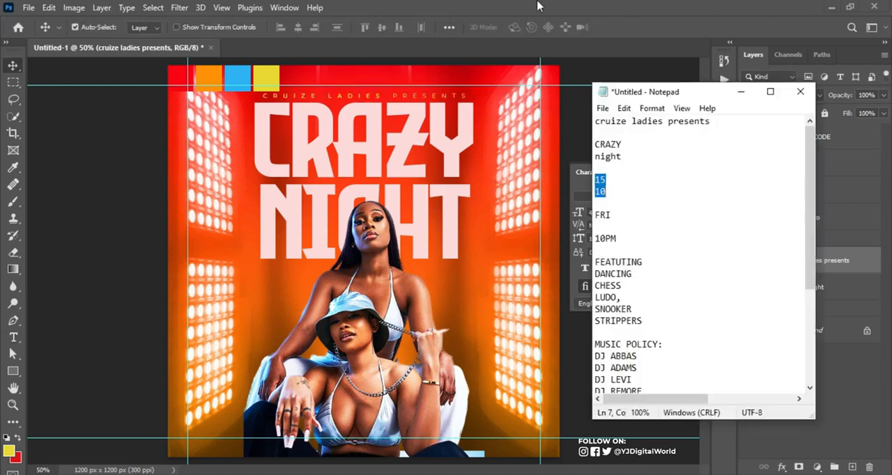
pyautogui.click(537, 19)
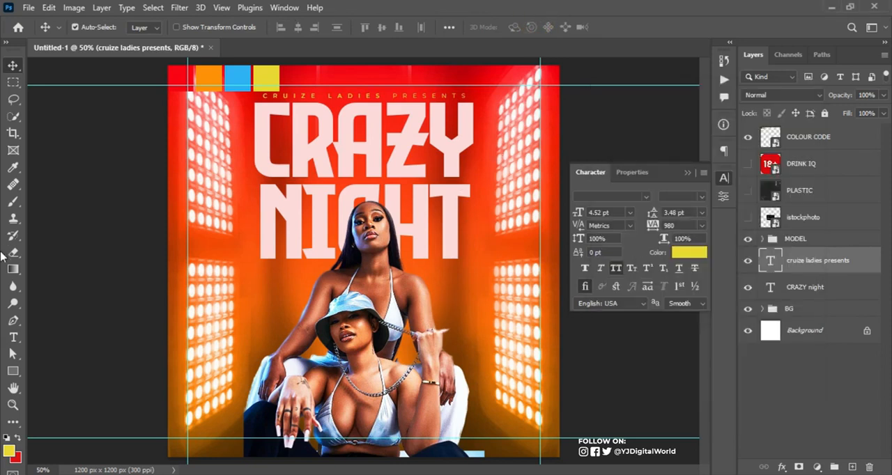
# Add the copied date "15 10" as a new two-line text layer beside the models, below the title
pyautogui.click(13, 337)
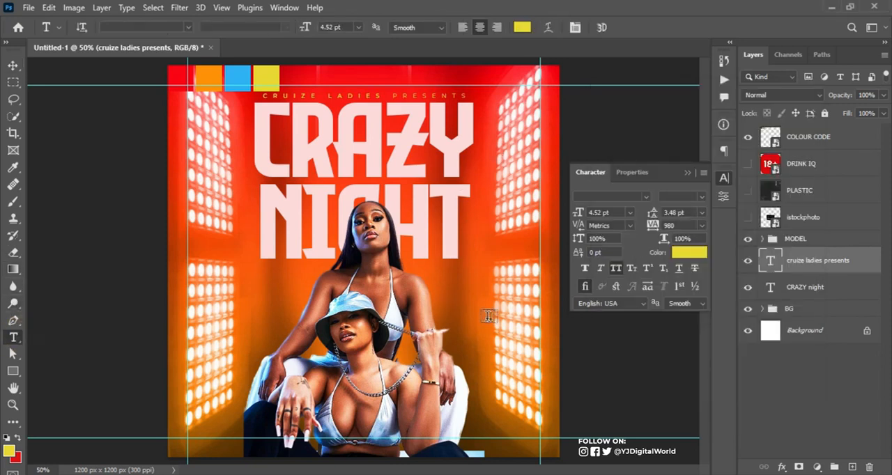
pyautogui.click(452, 291)
pyautogui.write('15 10')
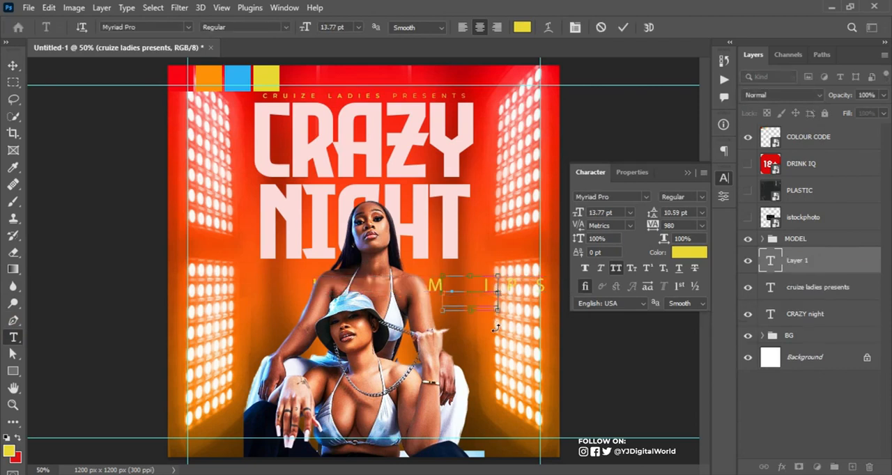
pyautogui.click(623, 27)
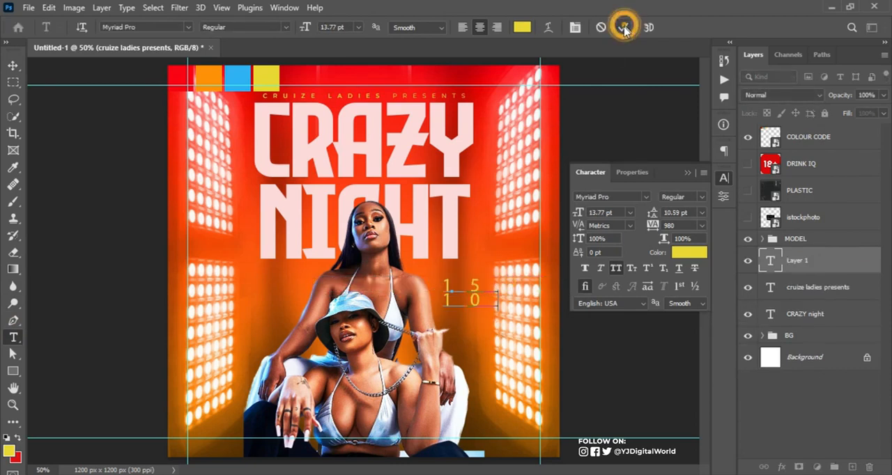
# Set the tracking of the "15 10" text to 0 and its font to Evil Empire Regular
pyautogui.click(673, 225)
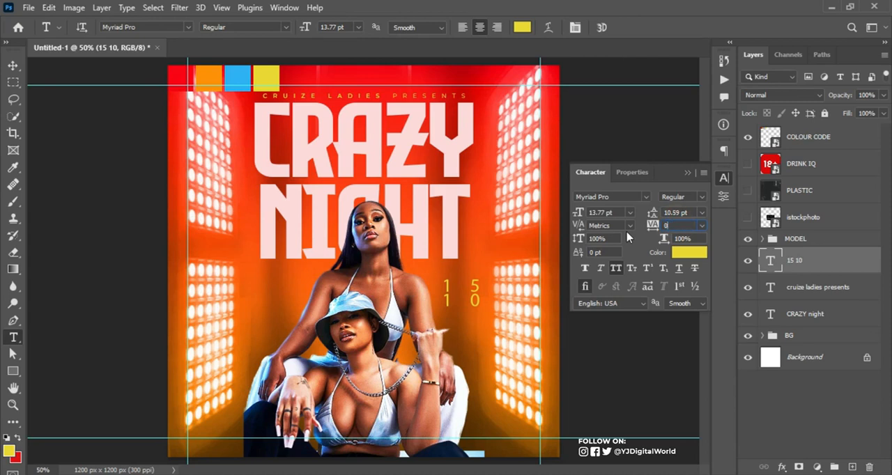
pyautogui.write('0')
pyautogui.press('Return')
pyautogui.click(618, 196)
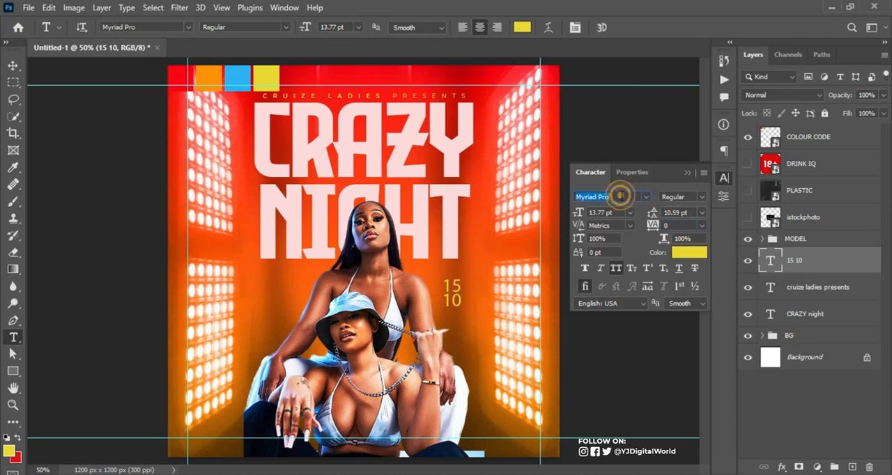
pyautogui.write('EVE')
pyautogui.press('BackSpace')
pyautogui.write('I')
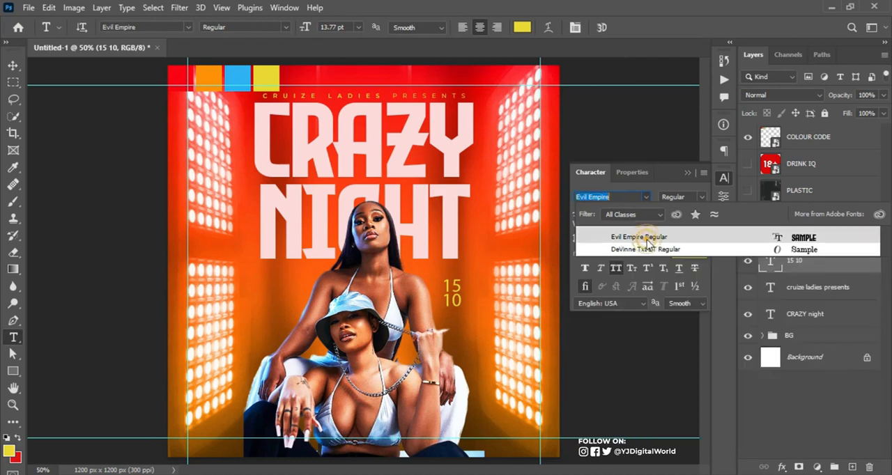
pyautogui.click(641, 237)
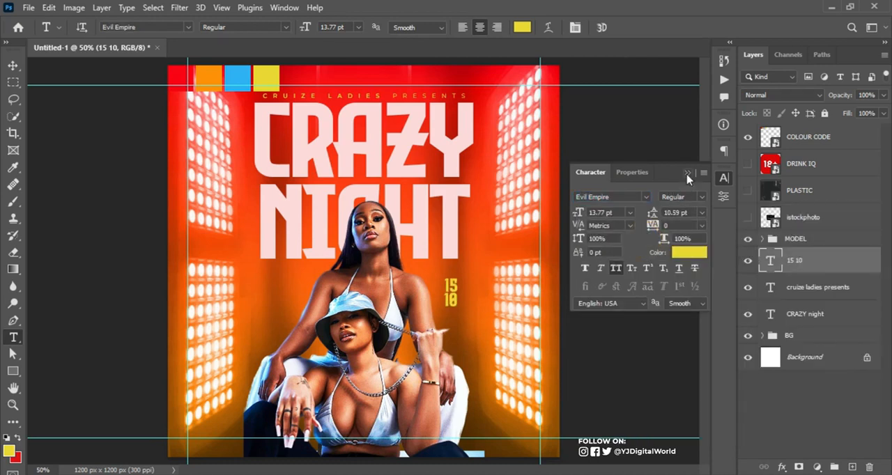
pyautogui.click(687, 175)
# Move the "15 10" text beside the T of "NIGHT" and scale it up to about 17.1 pt
pyautogui.click(14, 65)
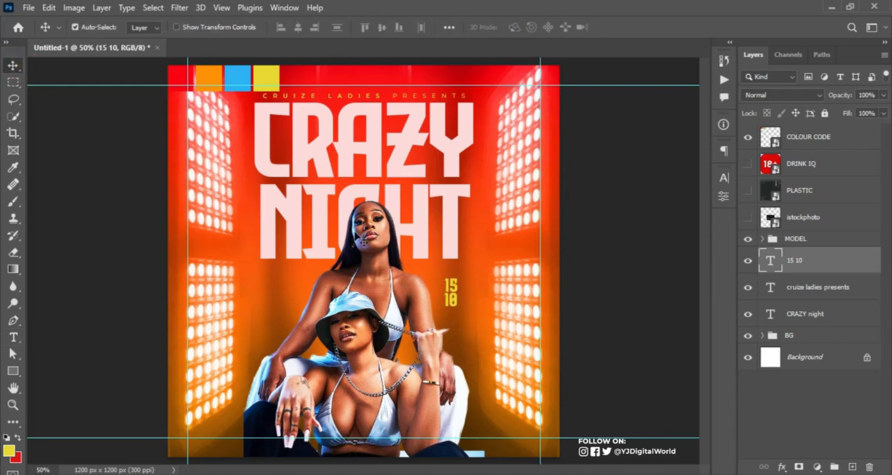
pyautogui.moveTo(458, 291); pyautogui.dragTo(484, 245)
pyautogui.press('ctrl')
pyautogui.hotkey('ctrl', 't')
pyautogui.press('Return')
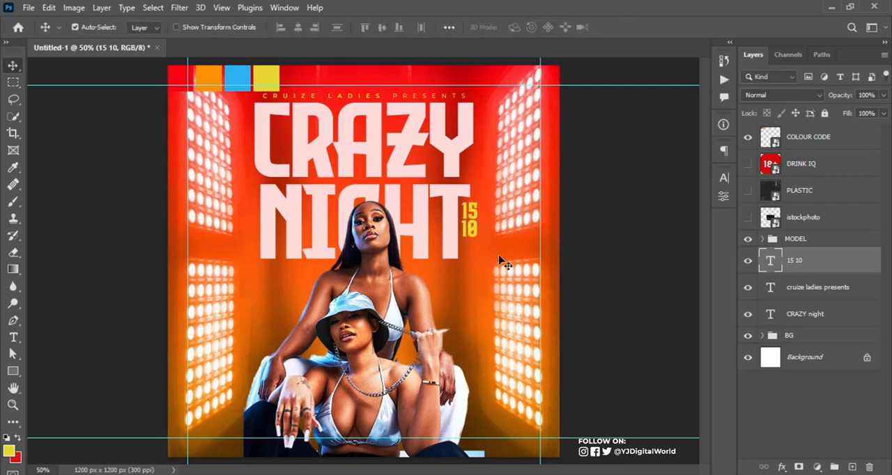
# Draw a rectangle shape about 80 by 40 px below the "15 10" text
pyautogui.click(25, 370)
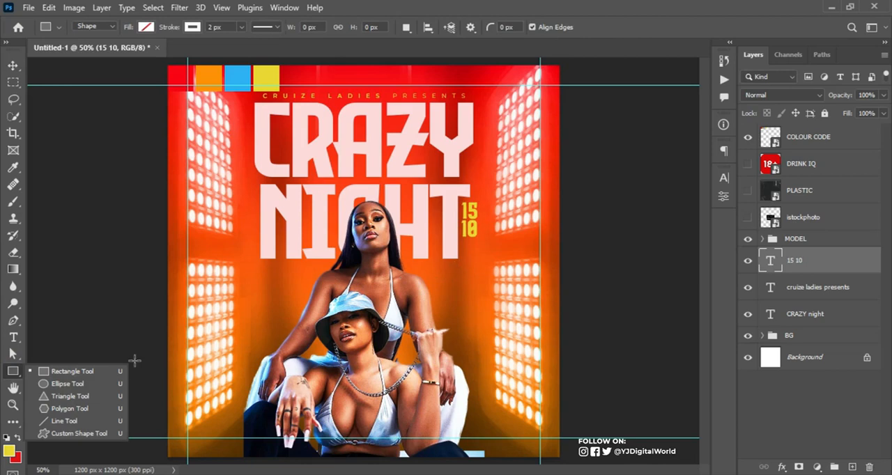
pyautogui.click(95, 372)
pyautogui.click(446, 276)
pyautogui.moveTo(446, 276); pyautogui.dragTo(458, 282)
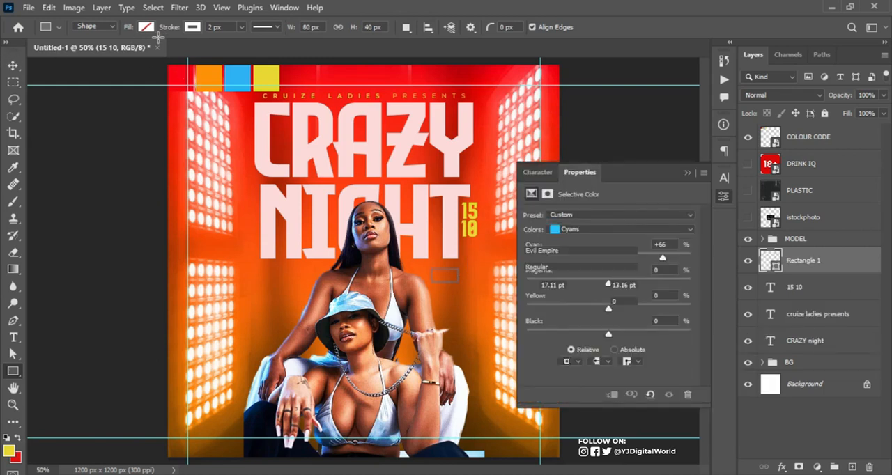
# Remove the rectangle's stroke and fill it with the recently used yellow
pyautogui.click(193, 27)
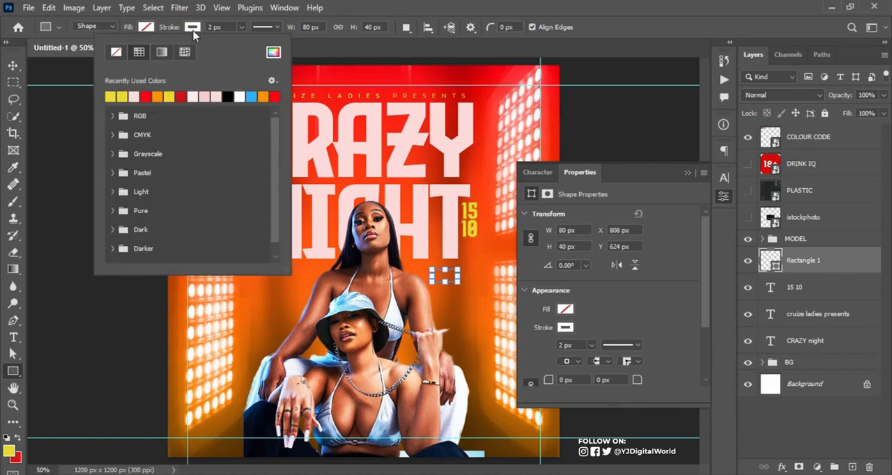
pyautogui.click(116, 53)
pyautogui.click(146, 27)
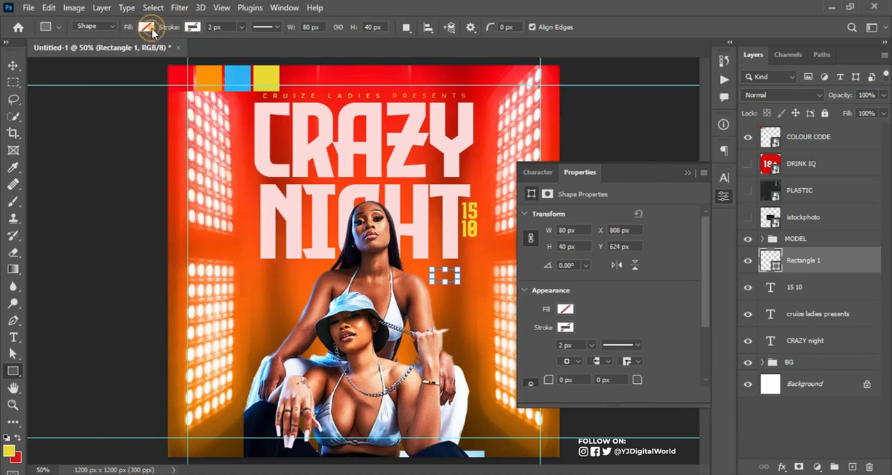
pyautogui.click(65, 95)
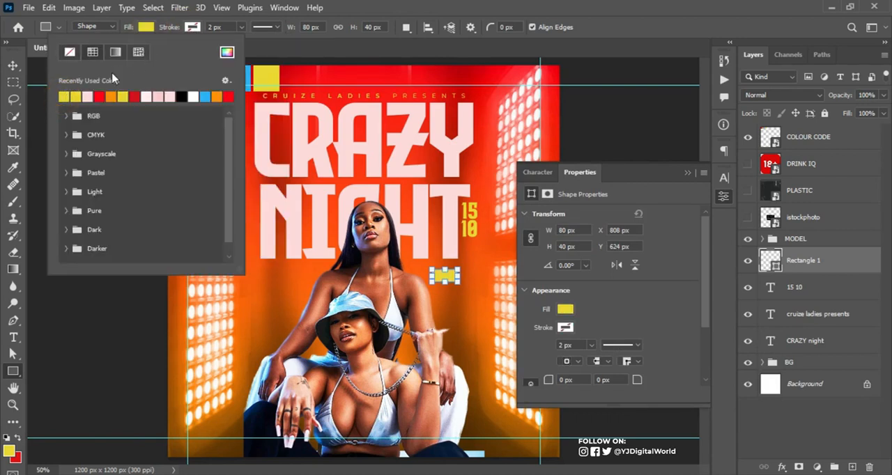
# Place the yellow rectangle directly under the "15 10" text and scale it down to about 46 by 23 px
pyautogui.click(12, 64)
pyautogui.click(12, 65)
pyautogui.moveTo(440, 274); pyautogui.dragTo(478, 255)
pyautogui.hotkey('ctrl', 't')
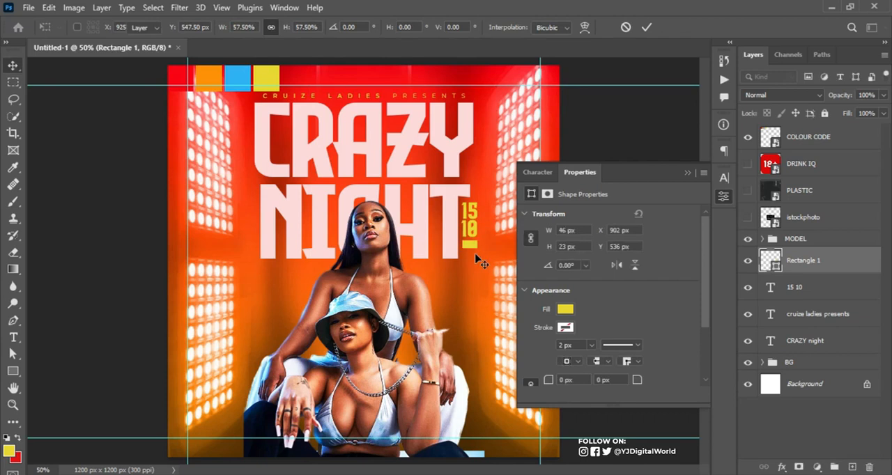
pyautogui.press('Return')
# Add a new text layer reading "FRI" below the yellow rectangle, in the Evil Empire font
pyautogui.hotkey('ctrl', '+')
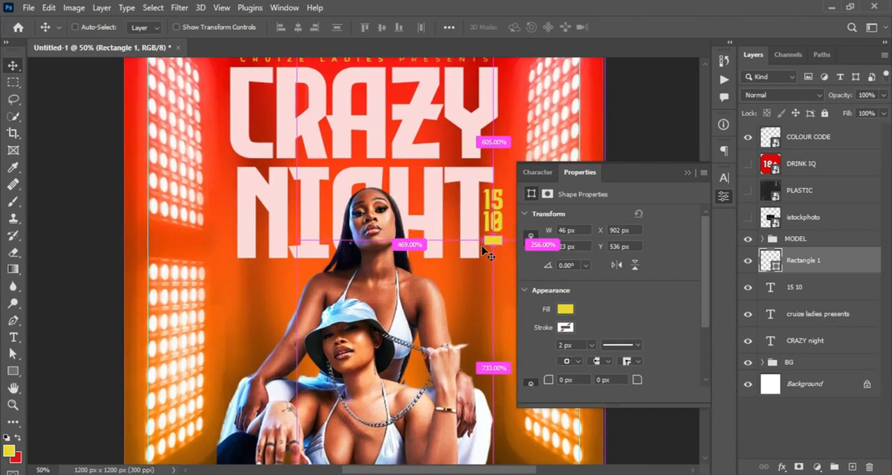
pyautogui.click(687, 173)
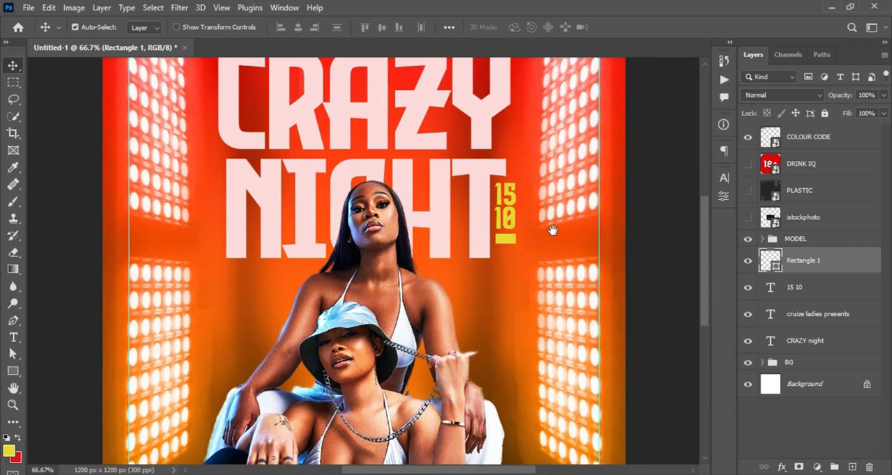
pyautogui.hotkey('ctrl', '+')
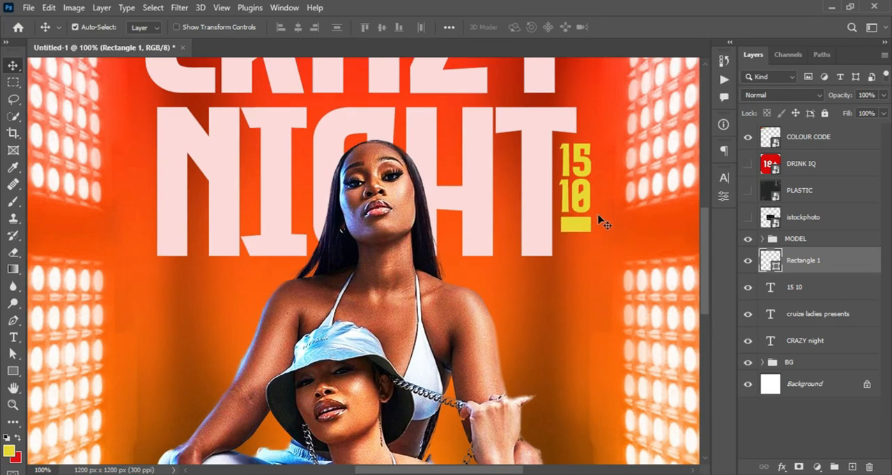
pyautogui.click(13, 338)
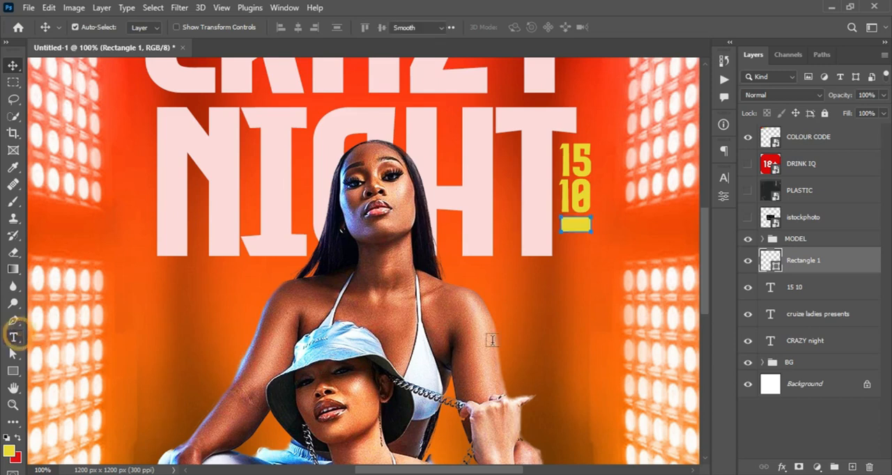
pyautogui.click(531, 309)
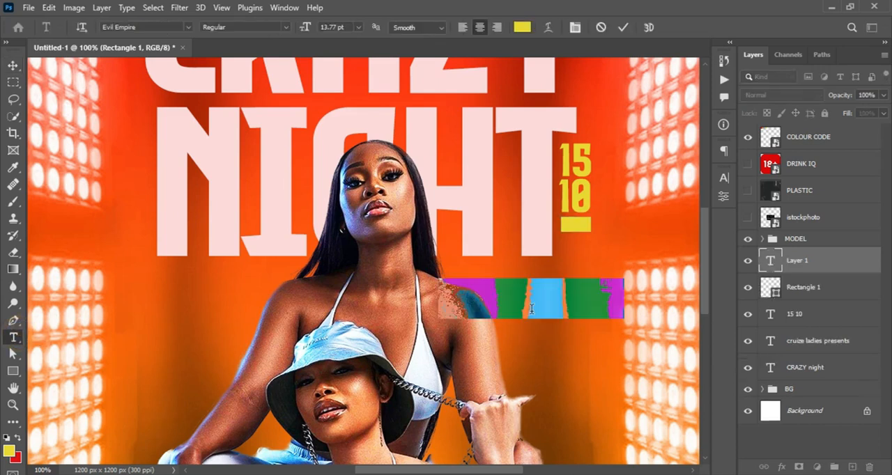
pyautogui.write('FR')
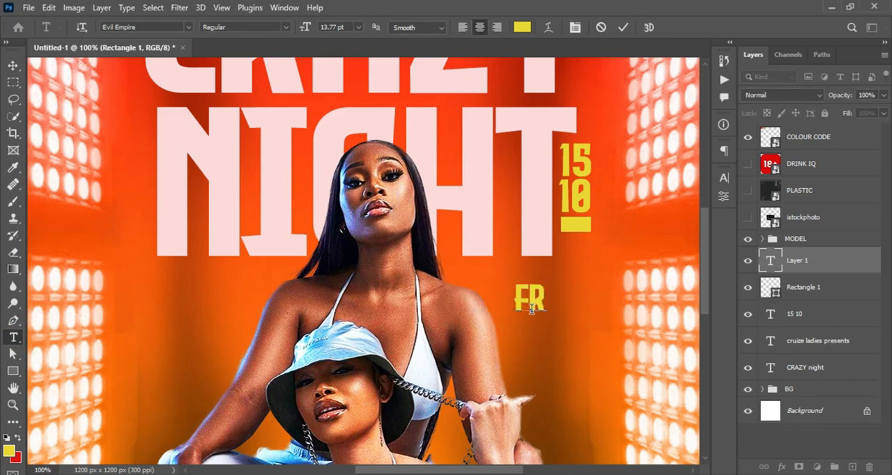
pyautogui.write('I')
pyautogui.click(674, 267)
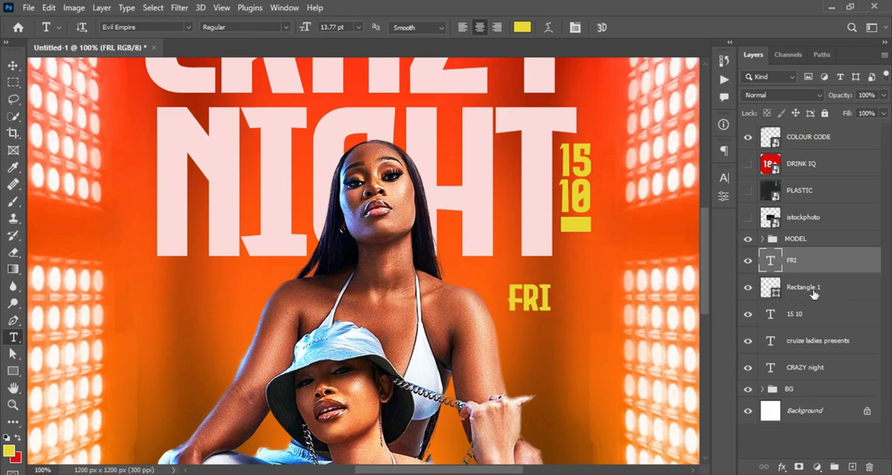
# Load the yellow rectangle as a selection, center the "FRI" text on it horizontally and vertically, and deselect
pyautogui.keyDown('ctrl'); pyautogui.click(776, 292); pyautogui.keyUp('ctrl')
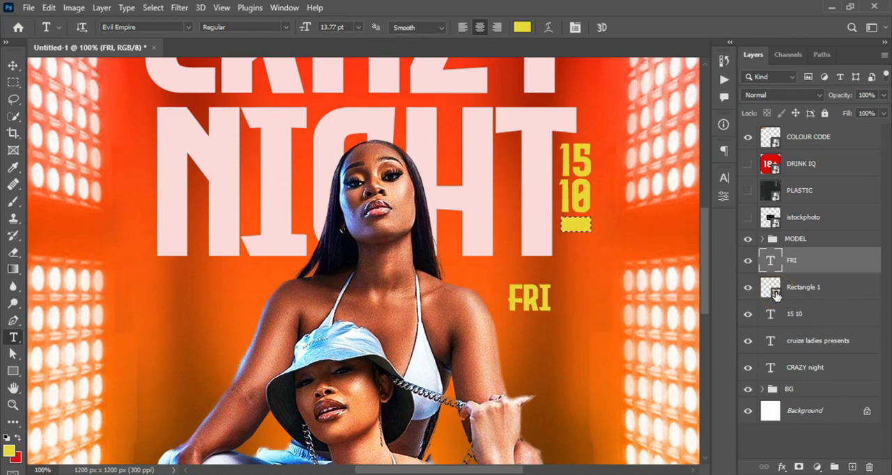
pyautogui.click(12, 67)
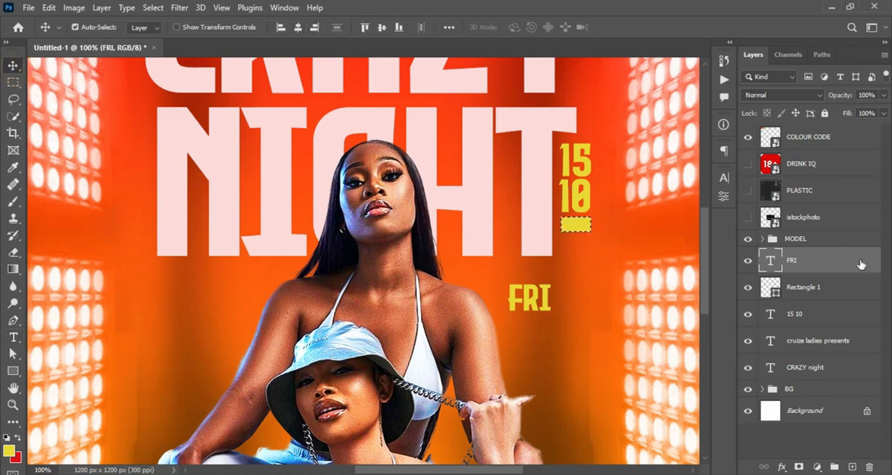
pyautogui.click(297, 27)
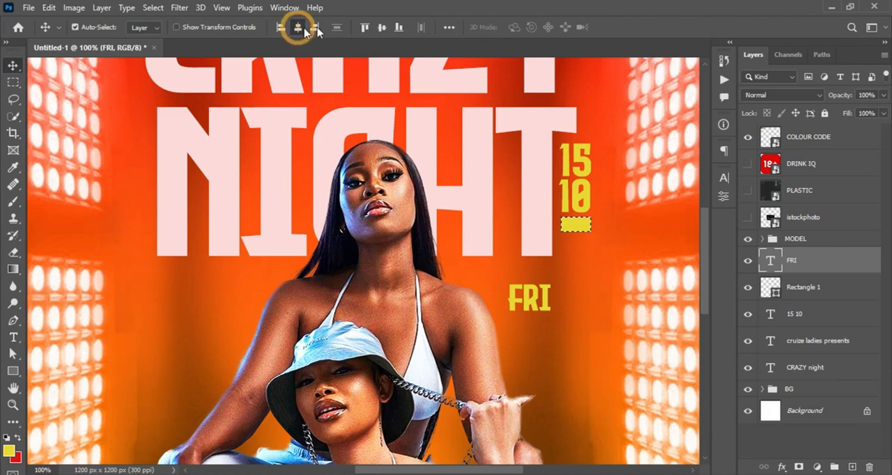
pyautogui.click(381, 28)
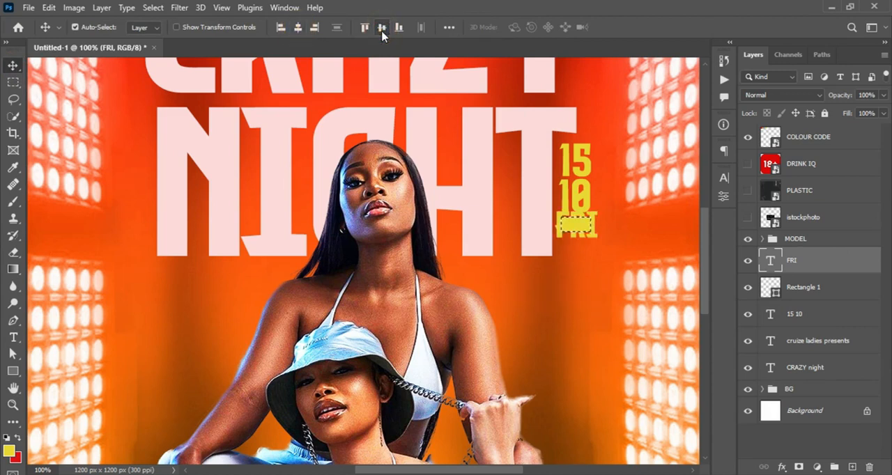
pyautogui.hotkey('ctrl', 'd')
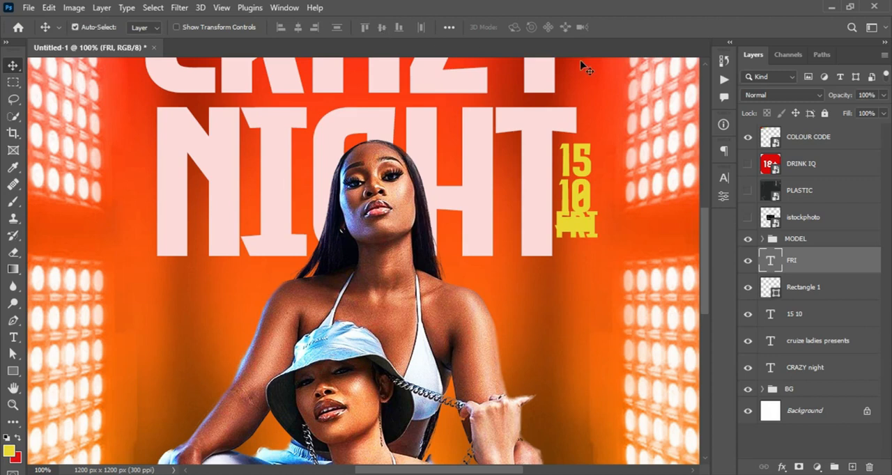
# Change the "FRI" text color to white (#ffffff)
pyautogui.click(724, 178)
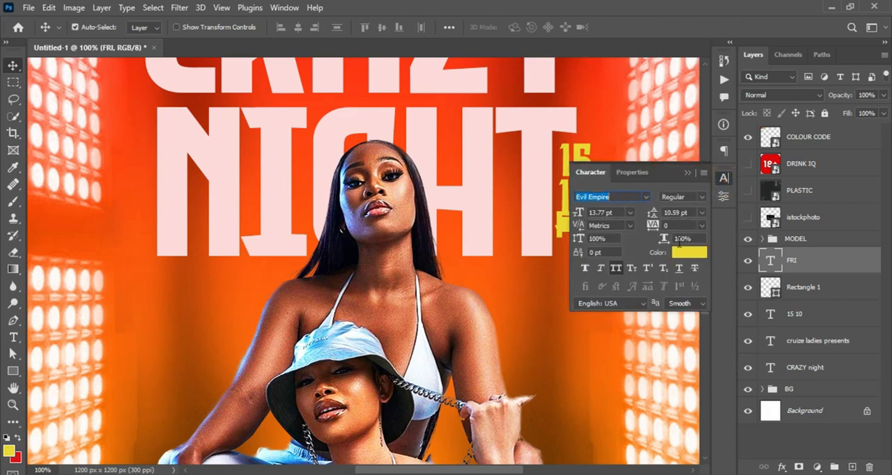
pyautogui.click(681, 254)
pyautogui.click(840, 239)
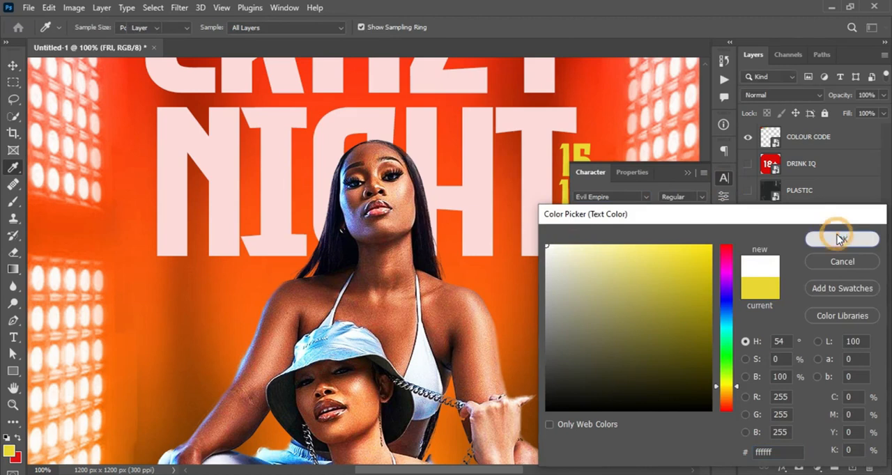
pyautogui.click(689, 174)
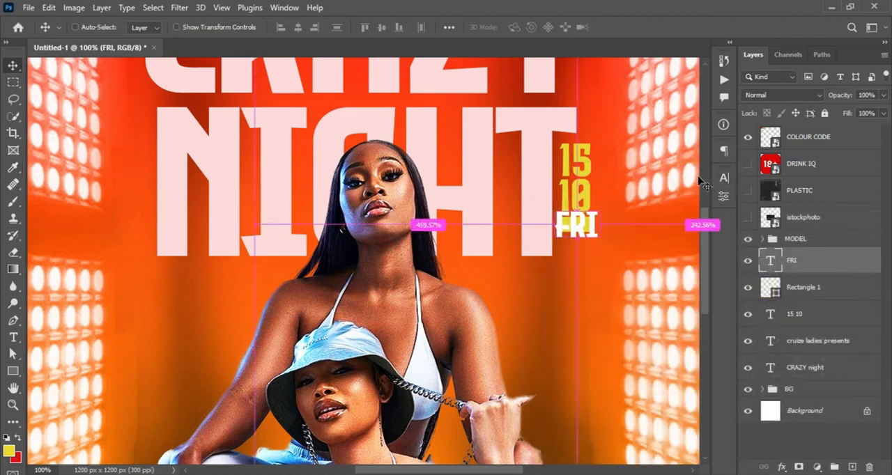
# Scale the "FRI" text down to fit inside the yellow rectangle, center it there horizontally and vertically, and deselect
pyautogui.hotkey('ctrl', 't')
pyautogui.moveTo(597, 243); pyautogui.dragTo(582, 236)
pyautogui.press('Return')
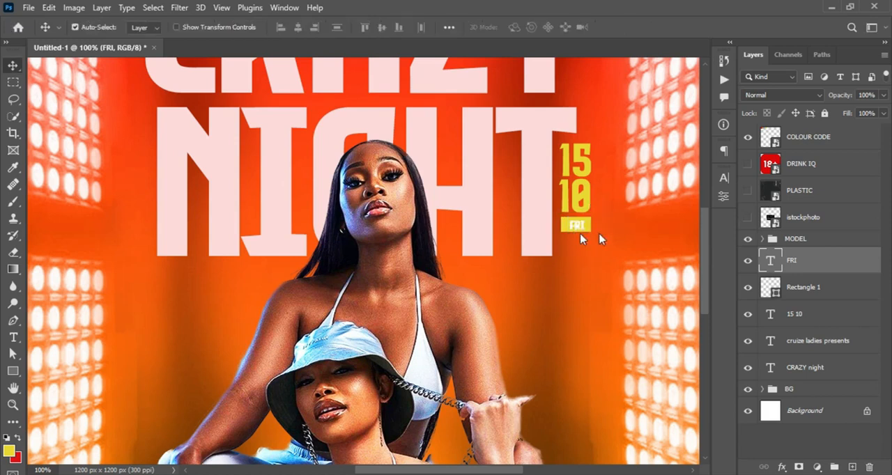
pyautogui.keyDown('ctrl'); pyautogui.click(770, 288); pyautogui.keyUp('ctrl')
pyautogui.click(298, 29)
pyautogui.click(380, 29)
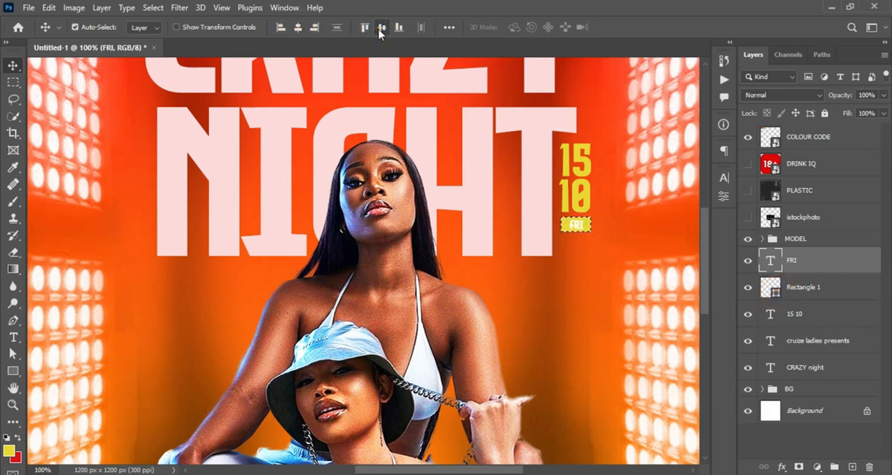
pyautogui.hotkey('ctrl', 'd')
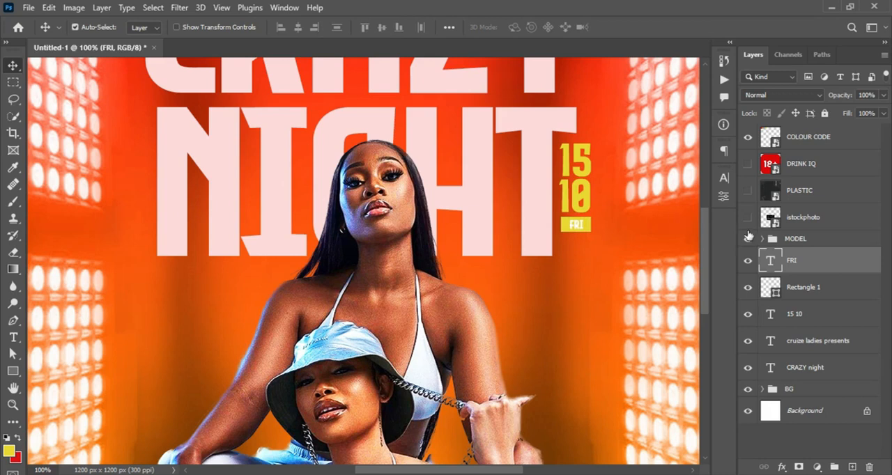
# Hide the "FRI" text layer and cut its letter shapes out of the yellow rectangle with an inverted layer mask
pyautogui.press('ctrl')
pyautogui.keyDown('ctrl'); pyautogui.click(770, 260); pyautogui.keyUp('ctrl')
pyautogui.click(748, 263)
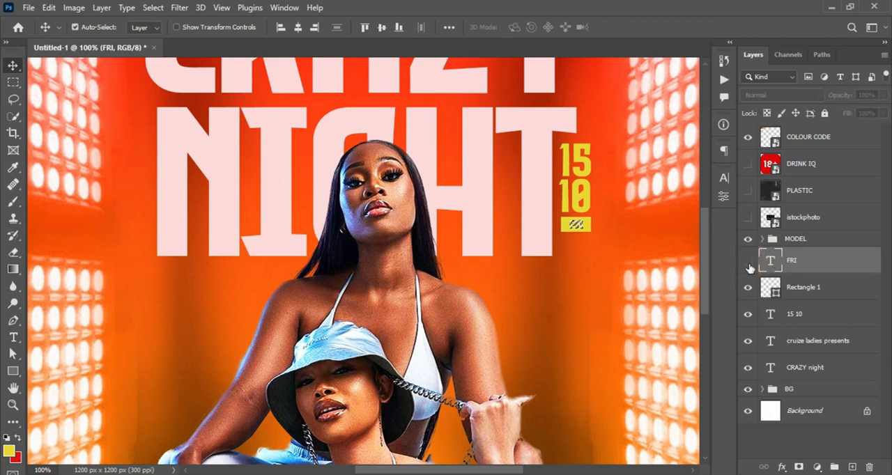
pyautogui.click(791, 291)
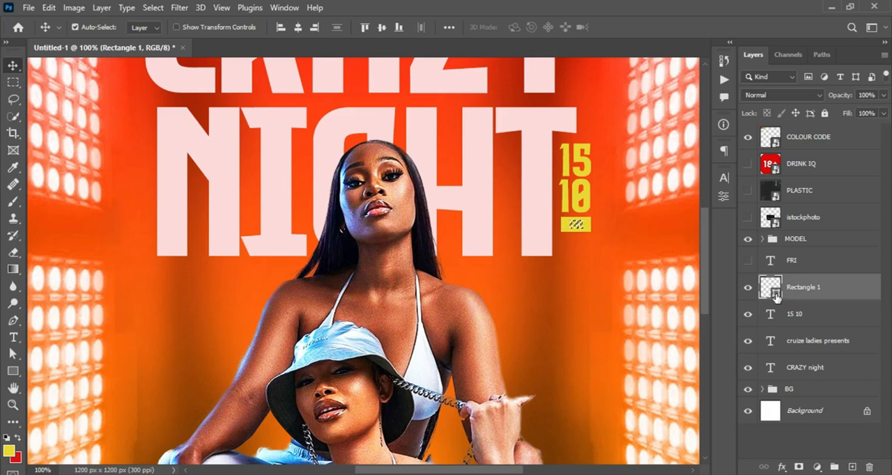
pyautogui.click(748, 288)
pyautogui.click(748, 287)
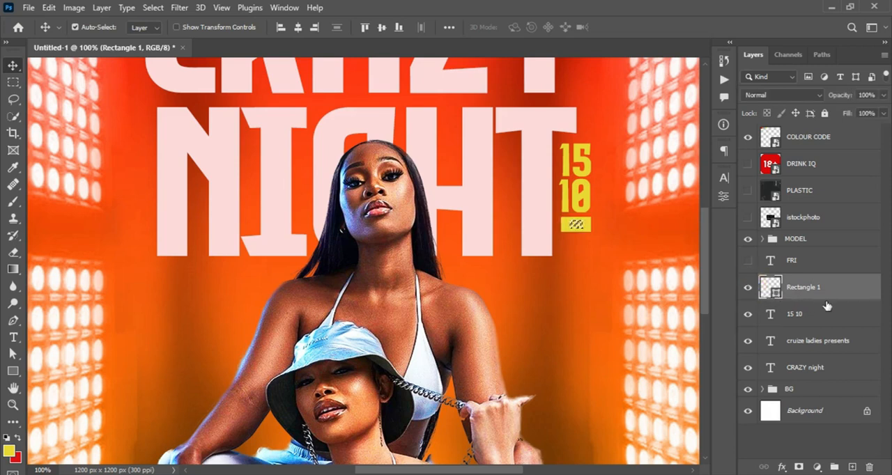
pyautogui.keyDown('alt'); pyautogui.click(799, 468); pyautogui.keyUp('alt')
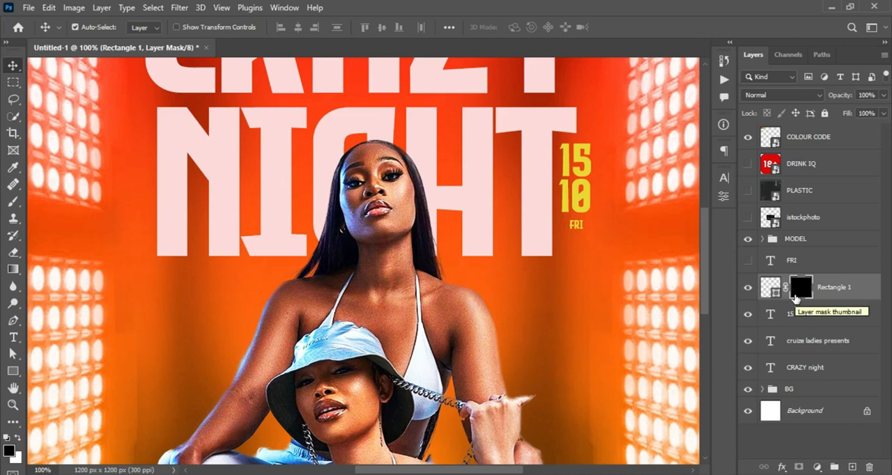
pyautogui.hotkey('ctrl', 'i')
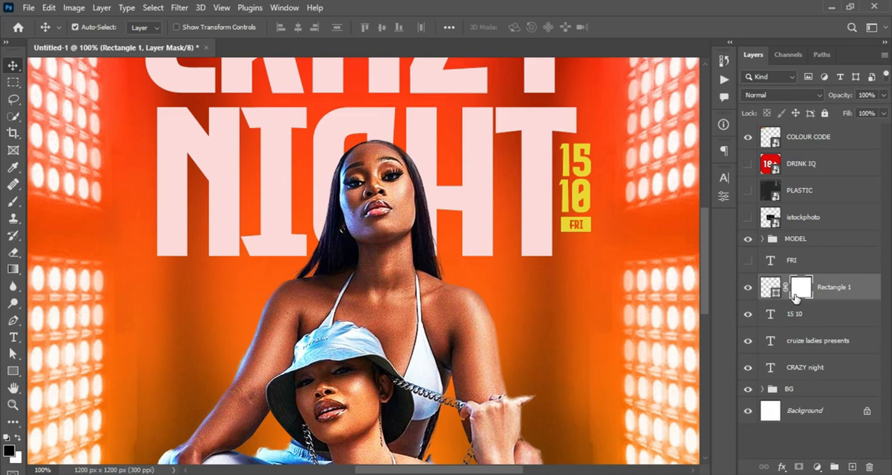
pyautogui.hotkey('ctrl', 't')
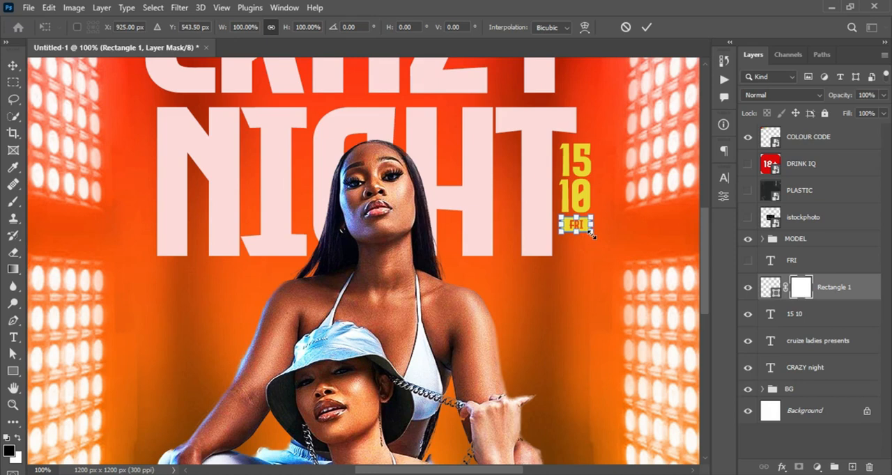
pyautogui.press('Return')
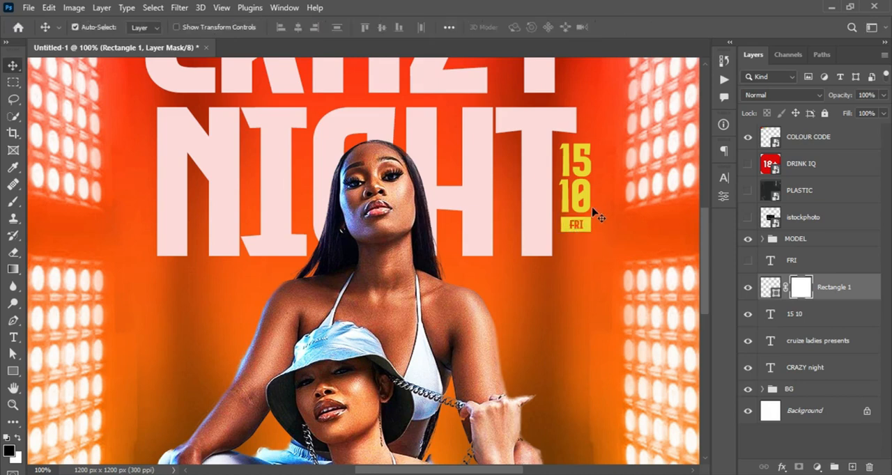
# Show the white "FRI" text again, move it just below the yellow rectangle and replace its wording with "10PM"
pyautogui.click(748, 259)
pyautogui.click(794, 262)
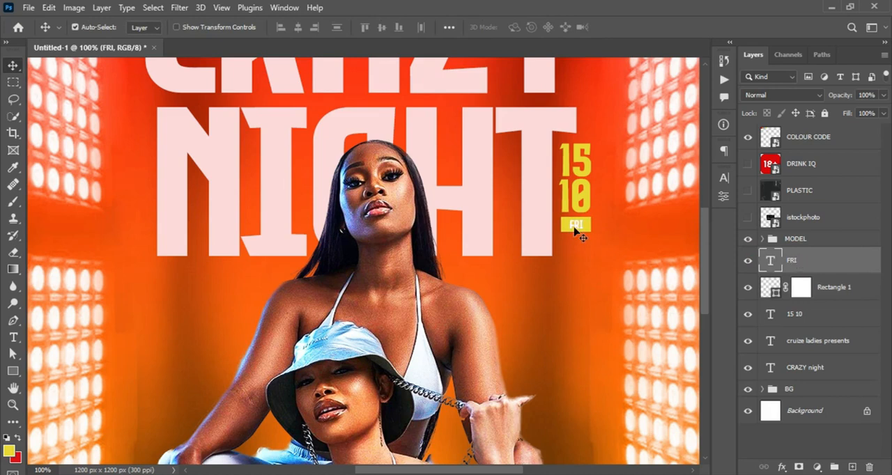
pyautogui.moveTo(576, 225); pyautogui.dragTo(577, 245)
pyautogui.press('t')
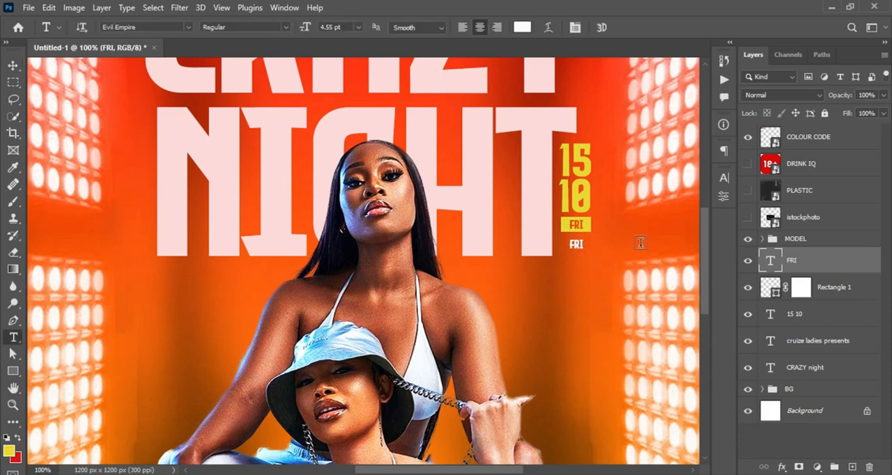
pyautogui.doubleClick(577, 243)
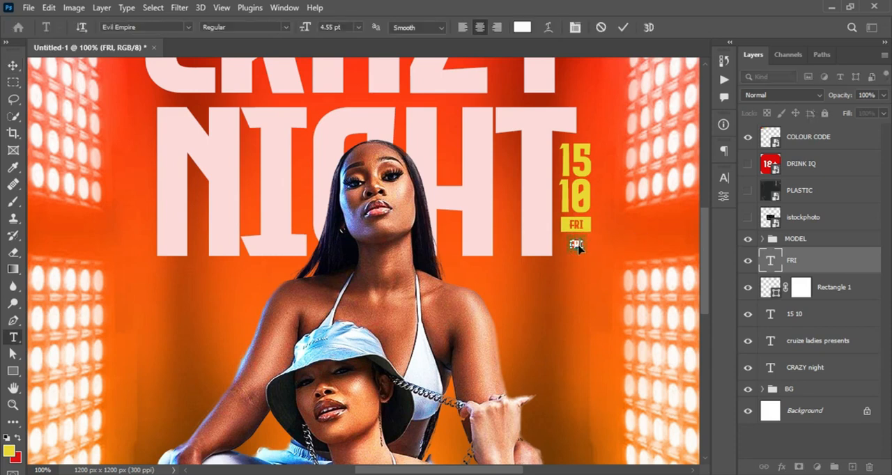
pyautogui.write('10PM')
pyautogui.hotkey('ctrl', 'Return')
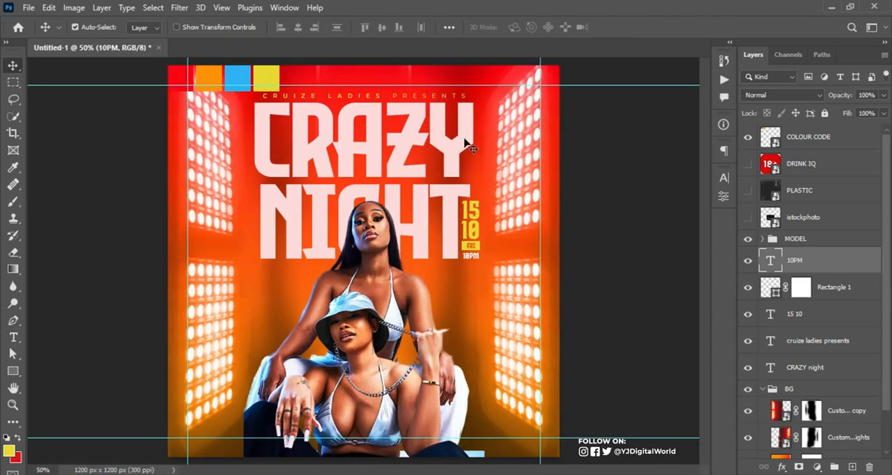
# Nudge the "cruize ladies presents" line up to the upper guide and group all the title, date and time layers
pyautogui.click(416, 98)
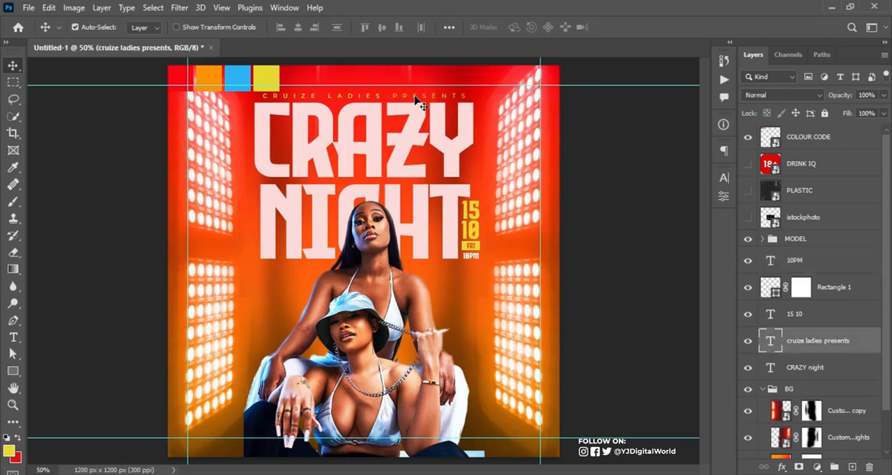
pyautogui.hotkey('shift', 'Up')
pyautogui.click(812, 316)
pyautogui.click(798, 264)
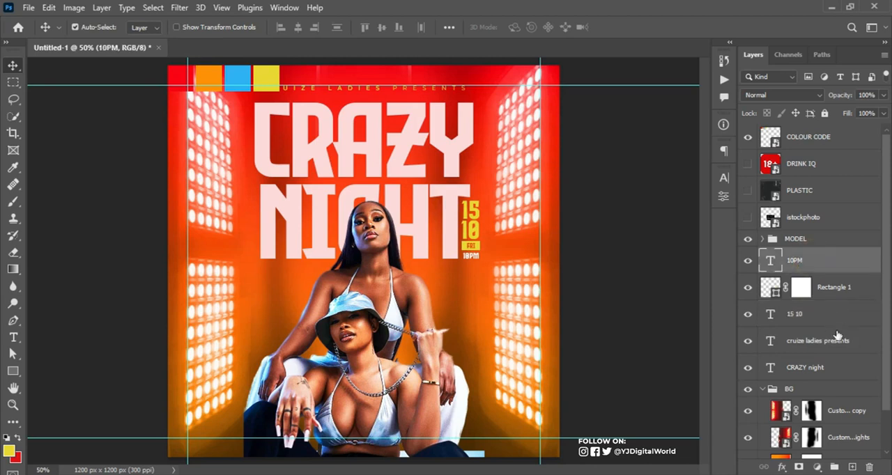
pyautogui.keyDown('shift'); pyautogui.click(815, 370); pyautogui.keyUp('shift')
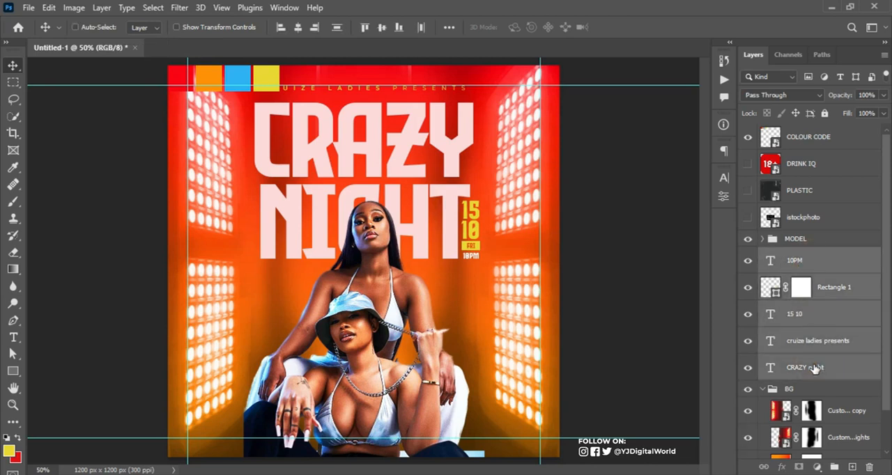
pyautogui.hotkey('ctrl', 'g')
pyautogui.click(749, 256)
pyautogui.click(748, 256)
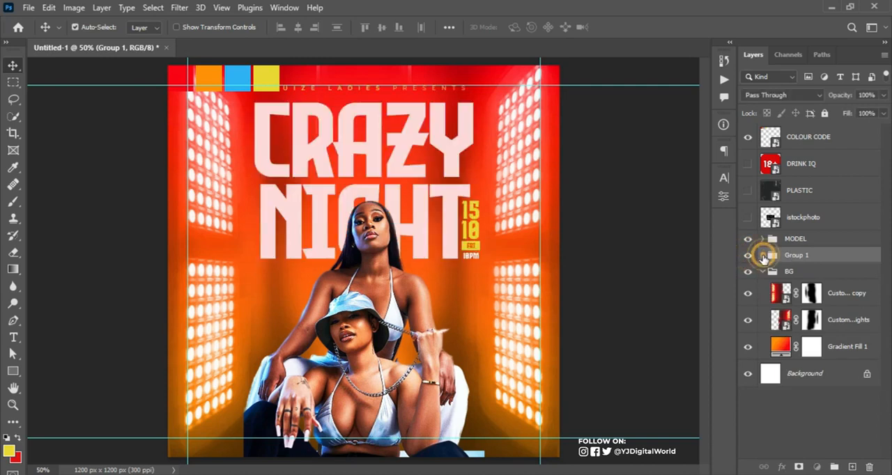
# Reorder "cruize ladies presents" to the top of the group and shift the title, date and time layers up toward that line
pyautogui.click(763, 256)
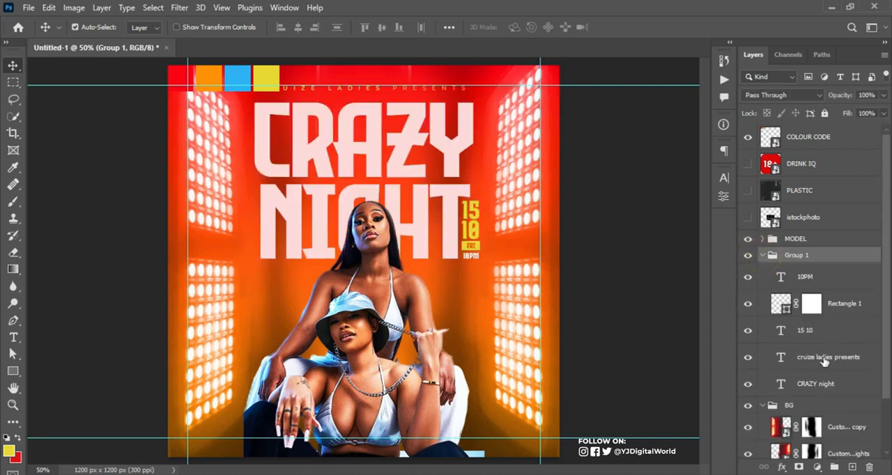
pyautogui.moveTo(829, 367); pyautogui.dragTo(830, 267)
pyautogui.click(822, 301)
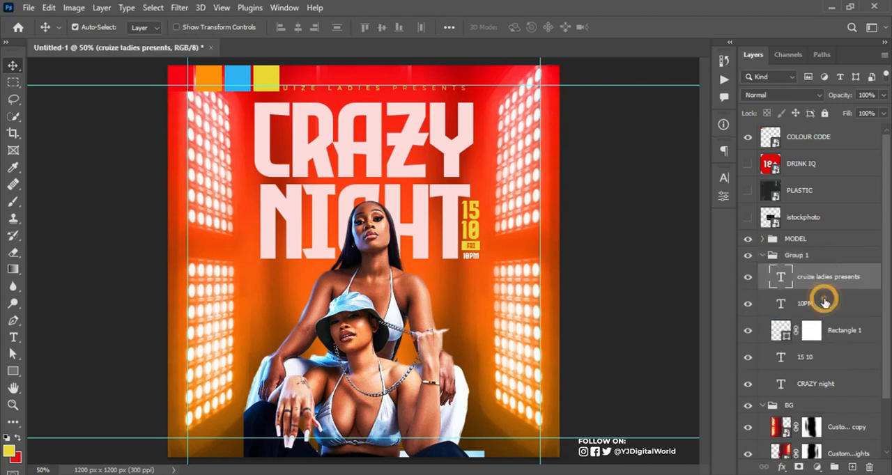
pyautogui.keyDown('shift'); pyautogui.click(805, 388); pyautogui.keyUp('shift')
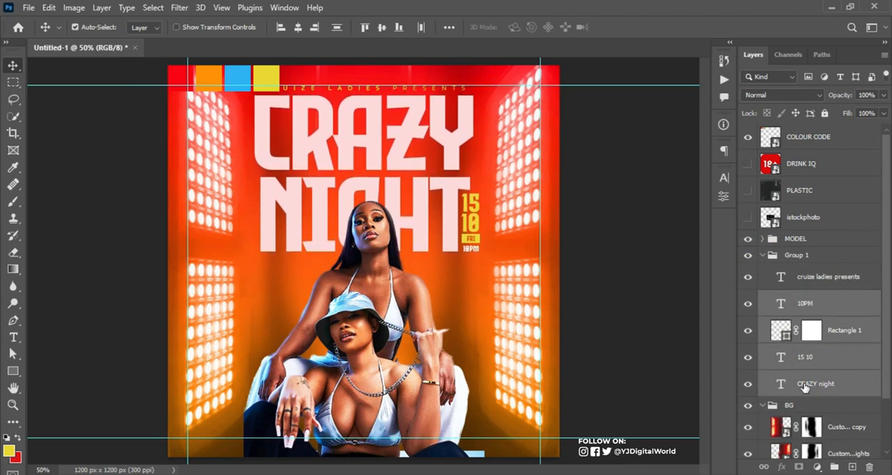
# Toggle the guides off and back on, and hide the COLOUR CODE layer
pyautogui.hotkey('ctrl', ';')
pyautogui.hotkey('ctrl', ';')
pyautogui.click(748, 137)
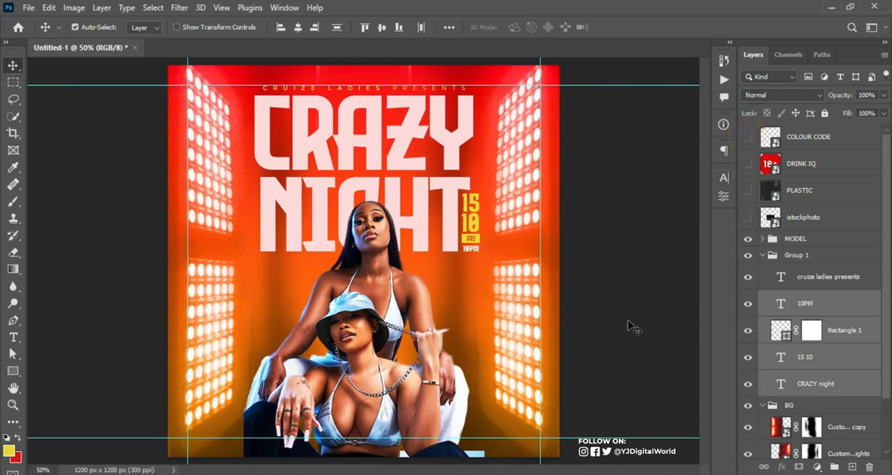
# Switch to the Notepad text and copy the lines from "FEATUTING" through "STRIPPERS", returning to the flyer
pyautogui.click(580, 473)
pyautogui.moveTo(596, 259); pyautogui.dragTo(646, 320)
pyautogui.hotkey('ctrl', 'c')
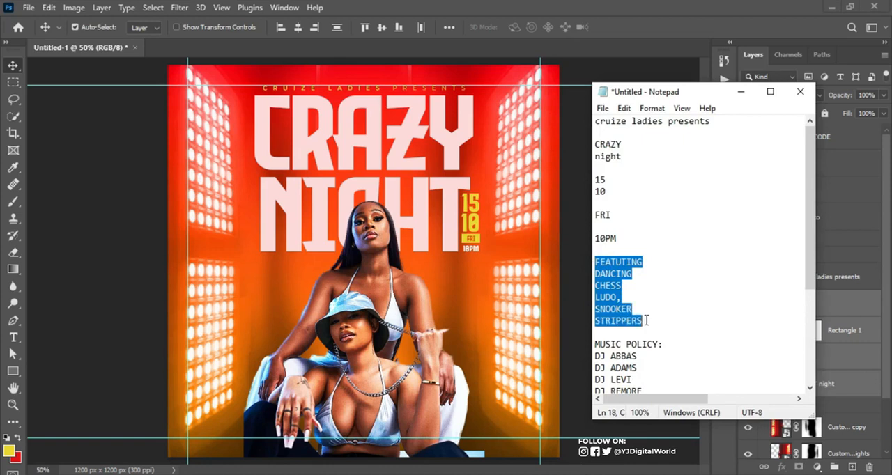
pyautogui.click(587, 5)
# Paste the copied activity list as a new text layer below the word "NIGHT" and left-align it
pyautogui.press('t')
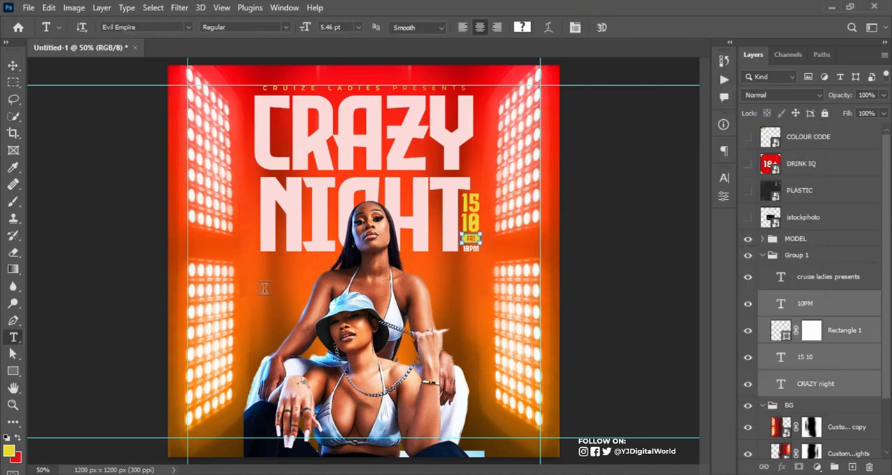
pyautogui.click(260, 277)
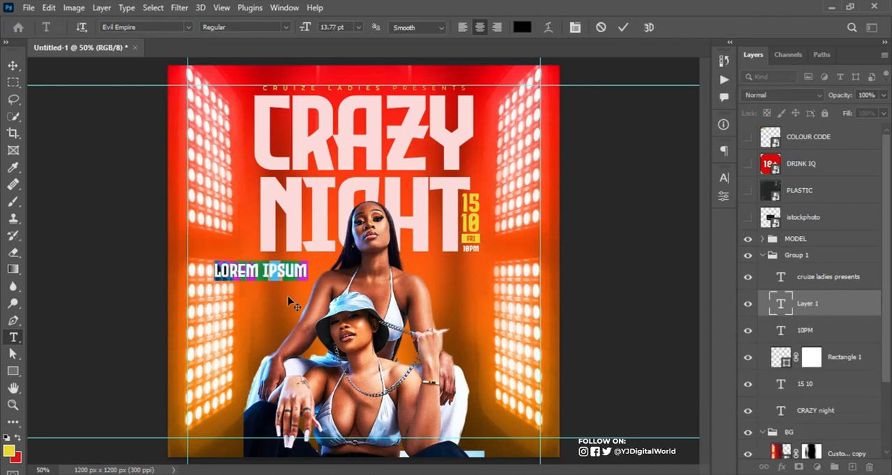
pyautogui.hotkey('ctrl', 'v')
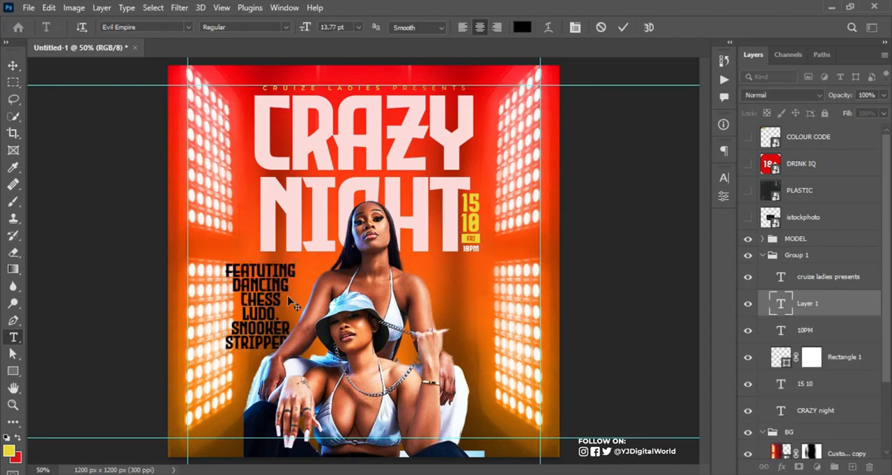
pyautogui.hotkey('ctrl', 'Return')
pyautogui.click(462, 27)
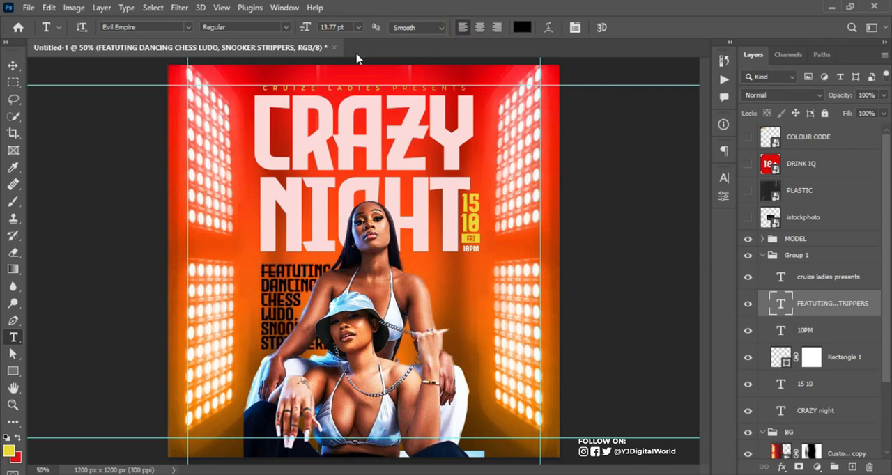
# Set the activity list's font to Montserrat Medium
pyautogui.click(157, 28)
pyautogui.write('Mont')
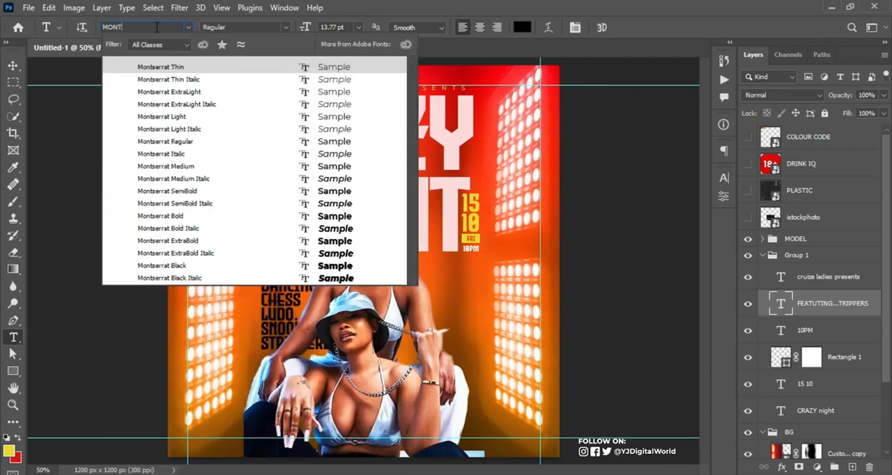
pyautogui.press('Return')
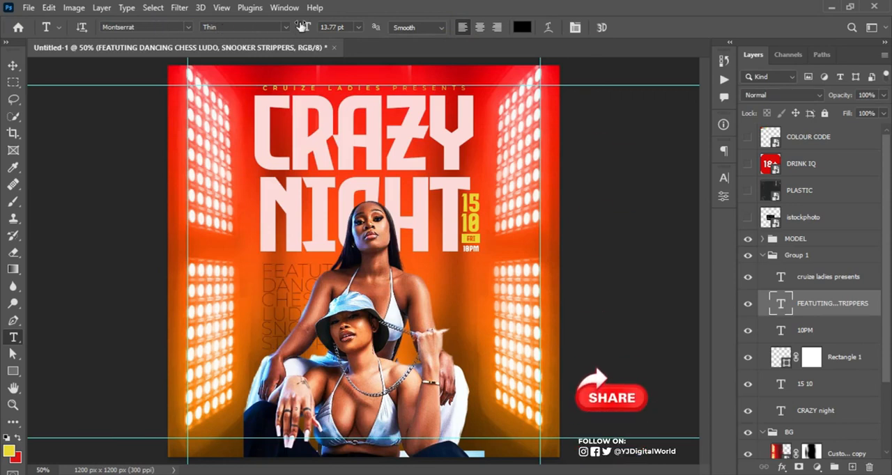
pyautogui.click(286, 28)
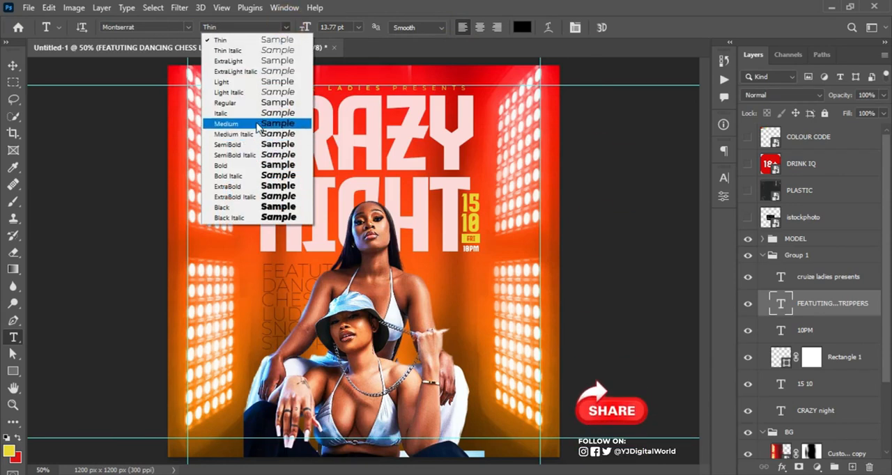
pyautogui.click(258, 125)
# Set the "FEATUTING" heading line of the list to Montserrat Bold
pyautogui.moveTo(263, 269); pyautogui.dragTo(368, 273)
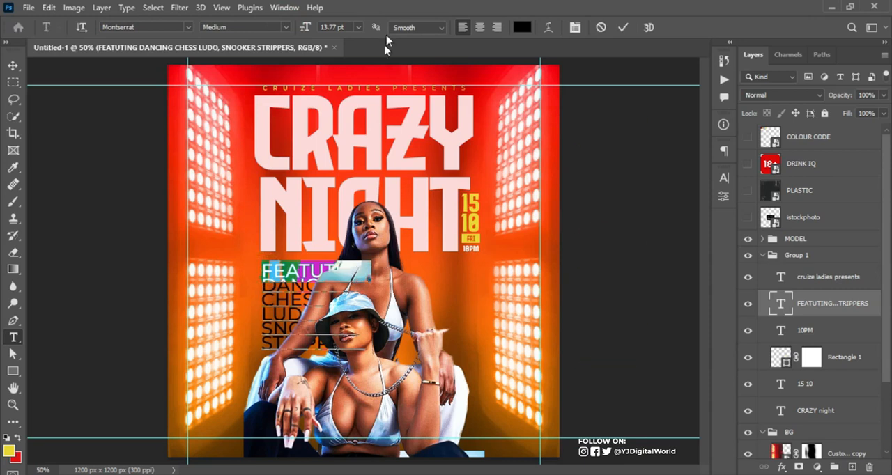
pyautogui.click(286, 27)
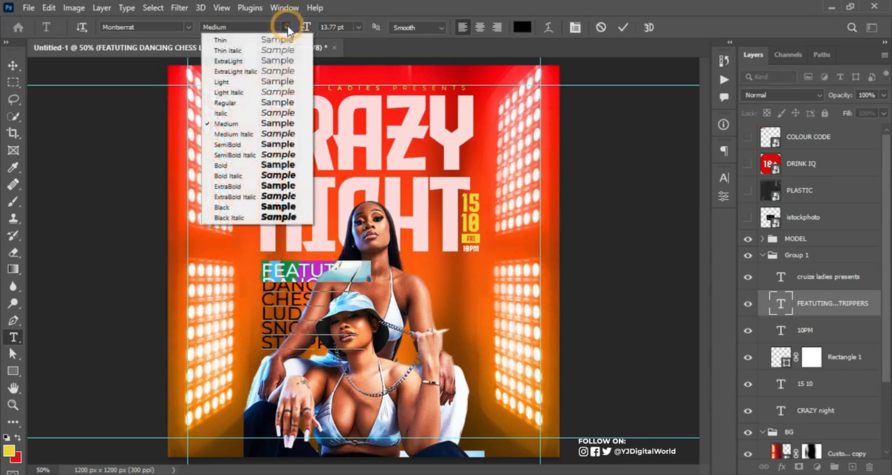
pyautogui.click(230, 166)
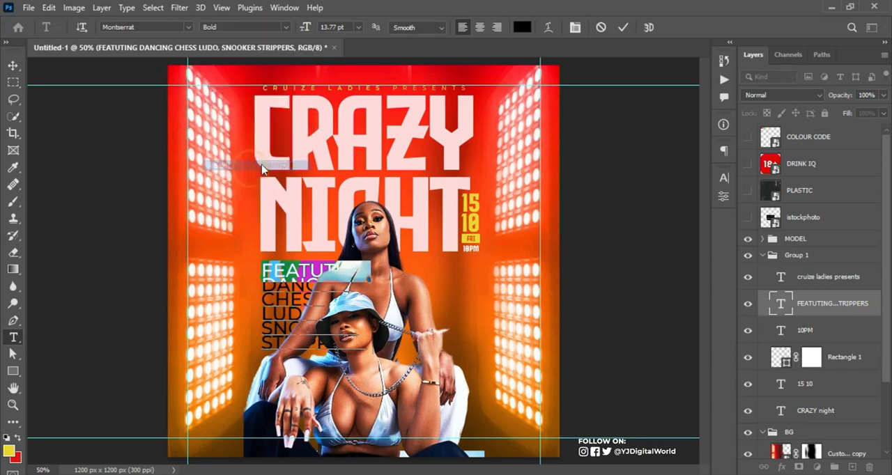
# Recolor the entire activity list with the pale pink sampled from the "CRAZY NIGHT" title
pyautogui.click(622, 26)
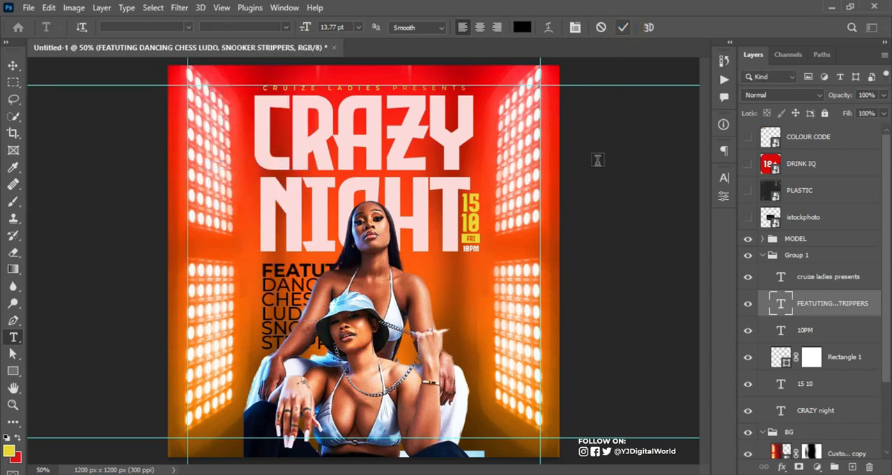
pyautogui.moveTo(265, 269); pyautogui.dragTo(474, 394)
pyautogui.click(726, 179)
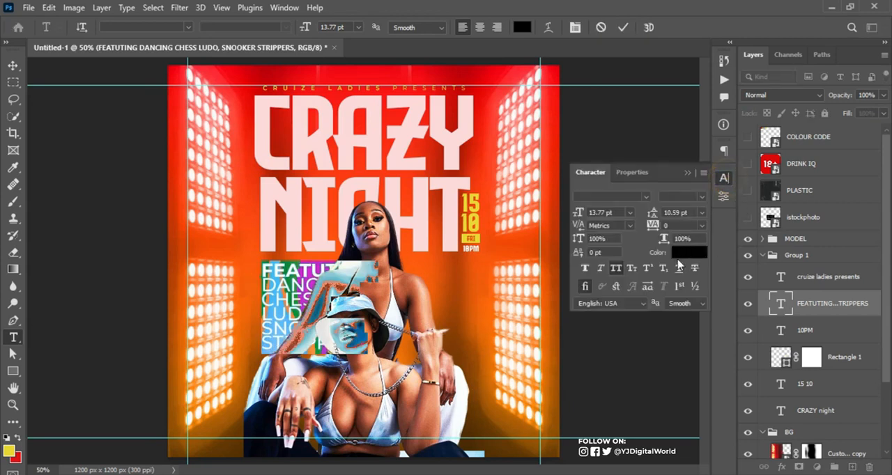
pyautogui.click(684, 252)
pyautogui.click(453, 199)
pyautogui.moveTo(453, 200)
pyautogui.mouseDown()
pyautogui.moveTo(703, 219)
pyautogui.moveTo(586, 236)
pyautogui.moveTo(465, 215)
pyautogui.moveTo(709, 217)
pyautogui.moveTo(828, 246)
pyautogui.moveTo(452, 208)
pyautogui.mouseUp()
pyautogui.click(450, 213)
pyautogui.press('Return')
pyautogui.hotkey('ctrl', 'a')
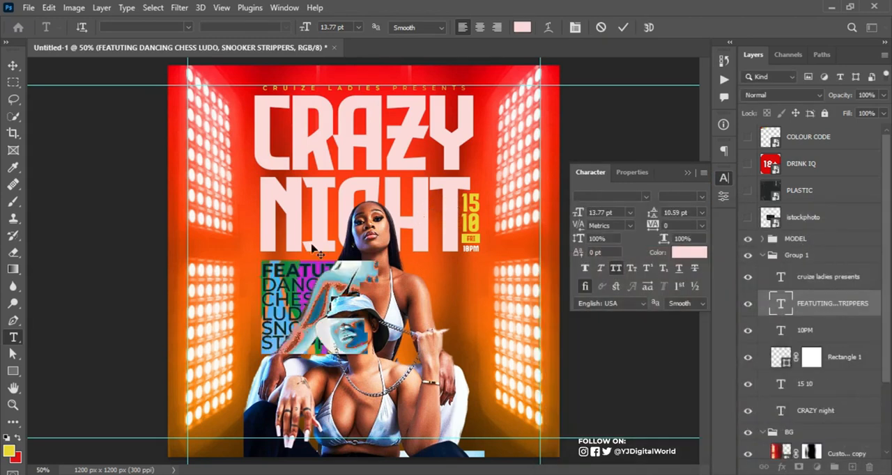
# Color the "FEATUTING" heading line with the yellow sampled from the "FRI" date tag
pyautogui.moveTo(264, 269); pyautogui.dragTo(392, 264)
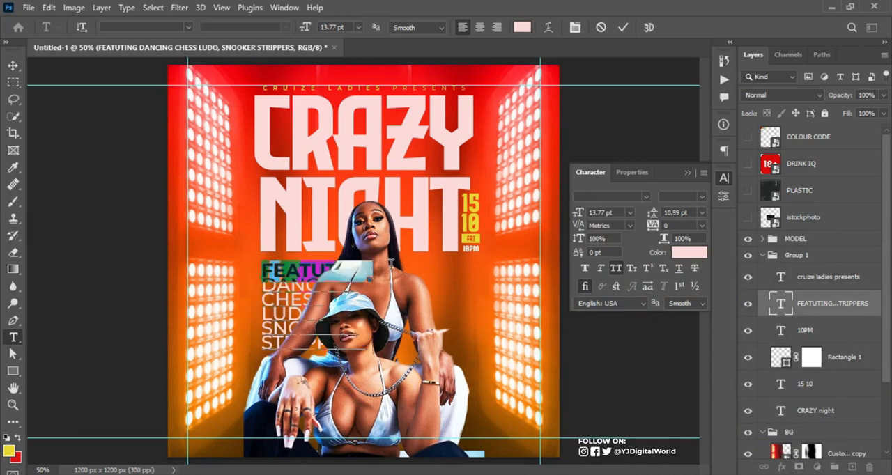
pyautogui.click(696, 251)
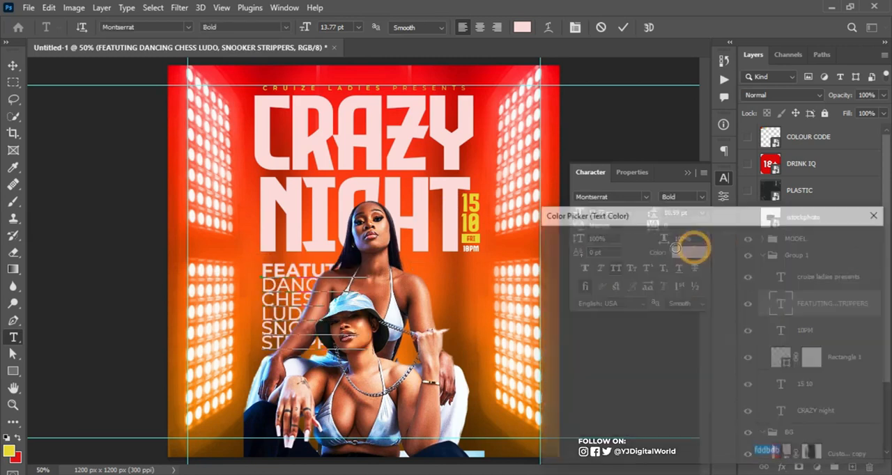
pyautogui.click(474, 239)
pyautogui.press('Return')
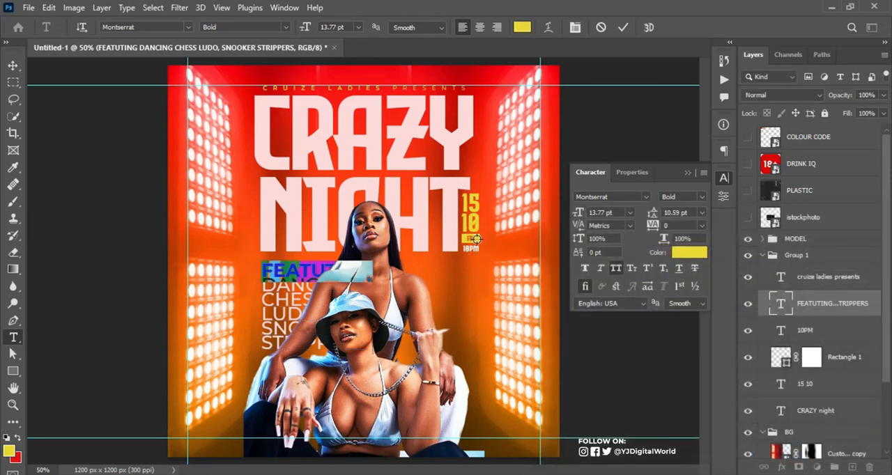
pyautogui.click(622, 28)
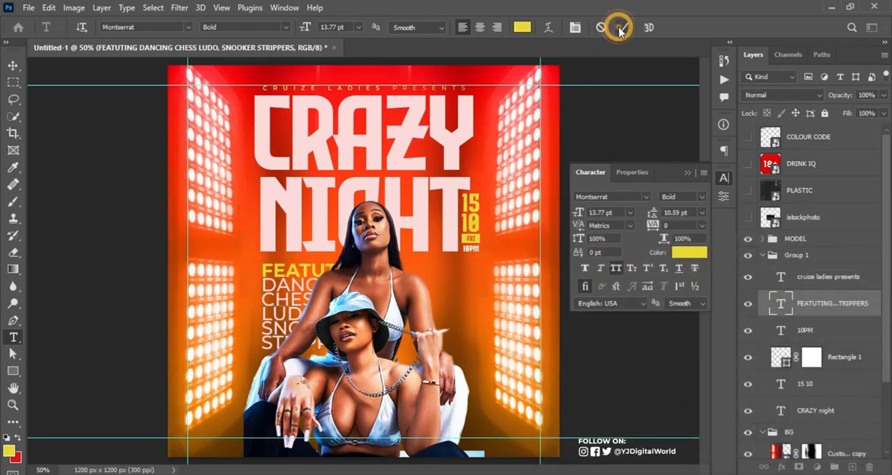
pyautogui.click(687, 173)
# Scale the activity list down, keeping its upper-left corner in place, to a text size of about 4.84 pt
pyautogui.hotkey('ctrl', 't')
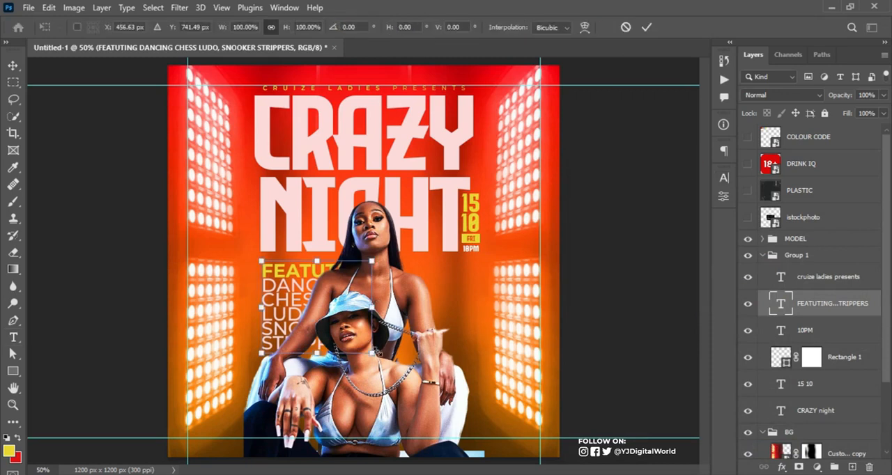
pyautogui.moveTo(374, 353); pyautogui.dragTo(294, 306)
pyautogui.press('Return')
# Set the activity list's line spacing to 4.5 pt
pyautogui.press('t')
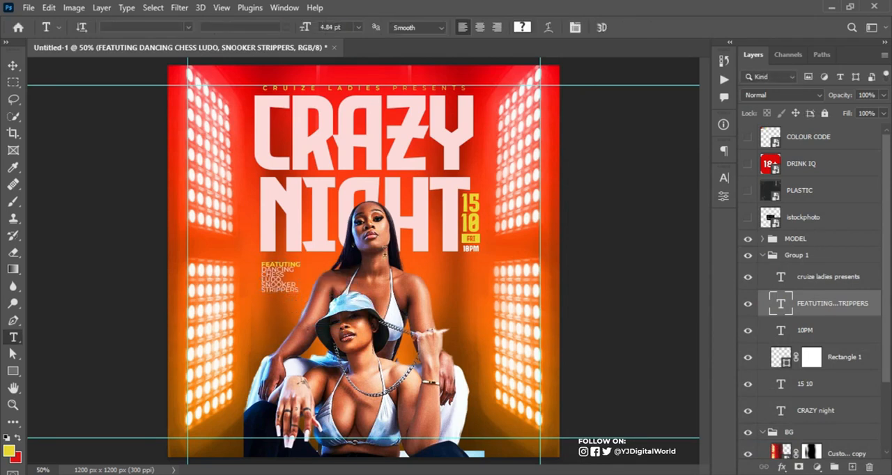
pyautogui.click(724, 180)
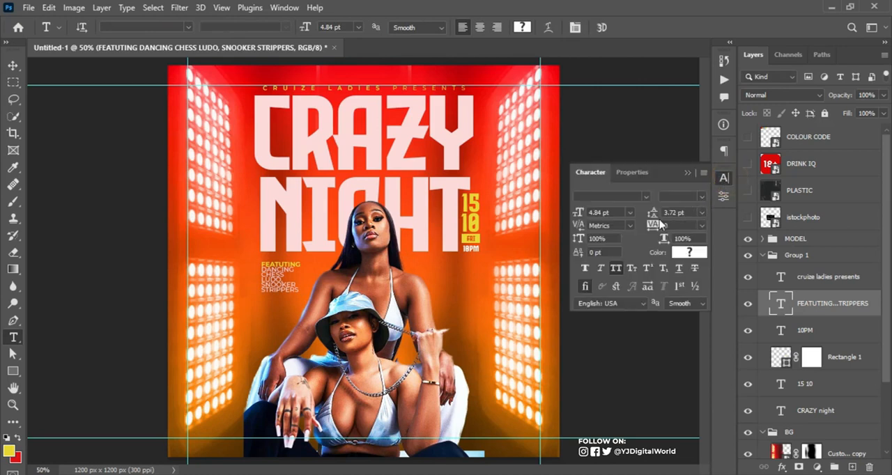
pyautogui.moveTo(649, 212); pyautogui.dragTo(649, 214)
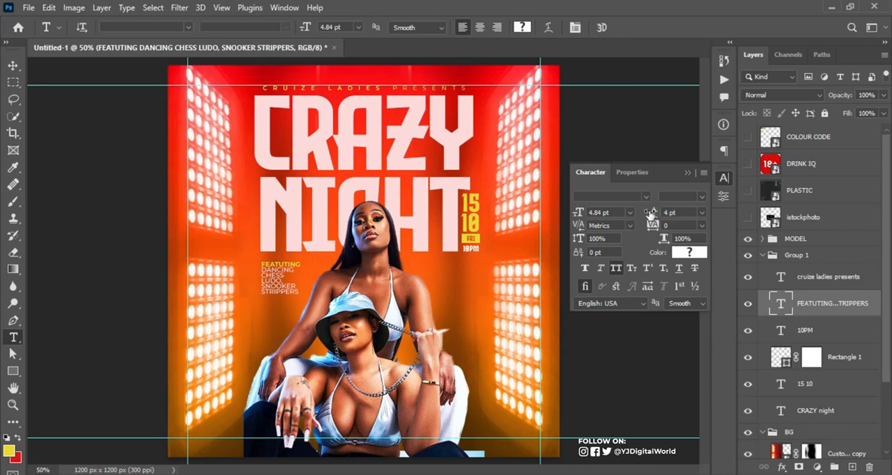
pyautogui.click(666, 212)
pyautogui.write('.5')
pyautogui.press('Return')
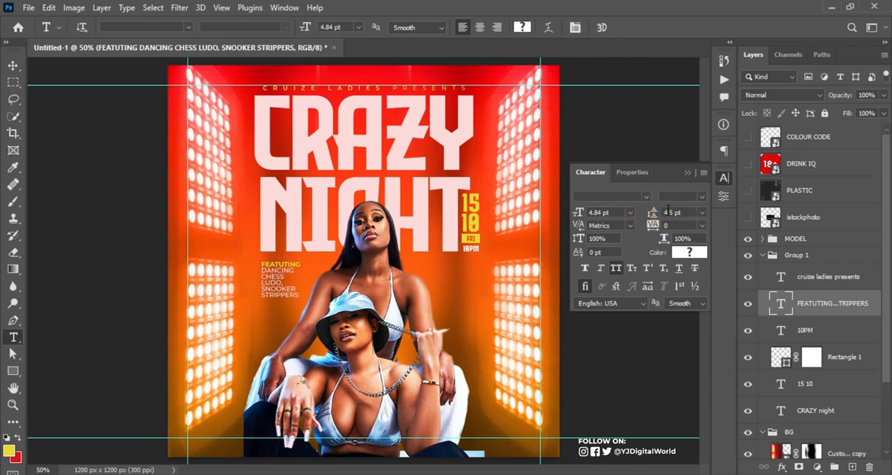
# Nudge the activity list slightly into place and put a right-aligned copy of it below the "10PM" text
pyautogui.click(688, 172)
pyautogui.press('v')
pyautogui.press('Up')
pyautogui.press('Up')
pyautogui.press('Up')
pyautogui.press('Up')
pyautogui.press('Up')
pyautogui.press('Up')
pyautogui.press('Up')
pyautogui.press('Up')
pyautogui.press('Up')
pyautogui.press('Up')
pyautogui.press('Down')
pyautogui.press('Down')
pyautogui.press('Down')
pyautogui.press('Down')
pyautogui.press('Down')
pyautogui.press('Down')
pyautogui.press('Down')
pyautogui.press('Down')
pyautogui.press('Down')
pyautogui.press('Down')
pyautogui.press('Down')
pyautogui.press('Down')
pyautogui.press('Down')
pyautogui.press('Down')
pyautogui.press('Down')
pyautogui.press('Down')
pyautogui.press('Left')
pyautogui.press('Left')
pyautogui.press('Left')
pyautogui.press('Left')
pyautogui.keyDown('alt'); pyautogui.moveTo(278, 275); pyautogui.dragTo(473, 279); pyautogui.keyUp('alt')
pyautogui.hotkey('ctrl', 'shift', 'r')
# Copy the "MUSIC POLICY:" heading and DJ lines from Notepad and replace the right-hand list's text with them
pyautogui.hotkey('alt', 'Tab')
pyautogui.moveTo(595, 192); pyautogui.dragTo(643, 240)
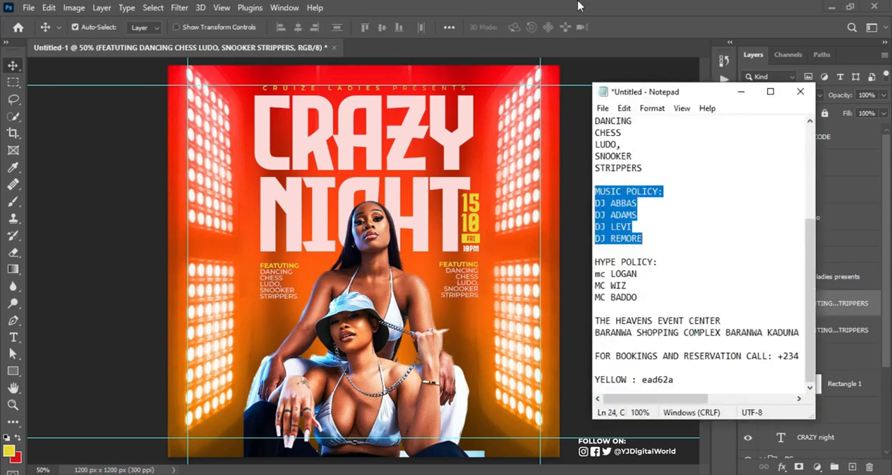
pyautogui.doubleClick(463, 279)
pyautogui.moveTo(596, 191); pyautogui.dragTo(663, 191)
pyautogui.write('MUSIC POLICY:')
pyautogui.hotkey('alt', 'Tab')
pyautogui.write('DJ ABBAS DJ ADAMS DJ LEVI DJ REMORE')
# Duplicate the music policy block below itself and replace its text with the "HYPE POLICY:" heading and MC lines from Notepad
pyautogui.keyDown('ctrl'); pyautogui.keyDown('alt'); pyautogui.moveTo(469, 283); pyautogui.dragTo(469, 320); pyautogui.keyUp('alt'); pyautogui.keyUp('ctrl')
pyautogui.hotkey('alt', 'Tab')
pyautogui.moveTo(596, 262); pyautogui.dragTo(664, 262)
pyautogui.write('HYPE POLICY:')
pyautogui.hotkey('alt', 'Tab')
pyautogui.write('mc LOGAN MC WIZ MC BADDO')
pyautogui.click(618, 28)
pyautogui.press('v')
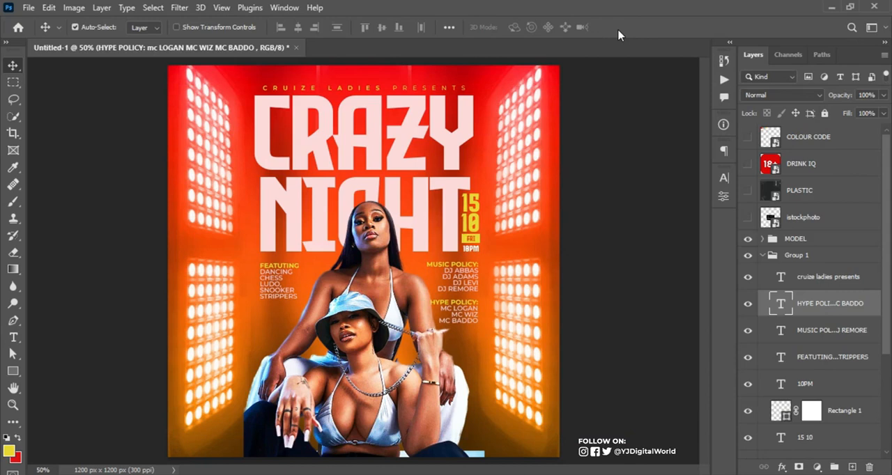
# Create a layer named NOISE at the top of the BG group in Soft Light mode, filled with 50% gray
pyautogui.moveTo(889, 217); pyautogui.dragTo(890, 341)
pyautogui.click(843, 370)
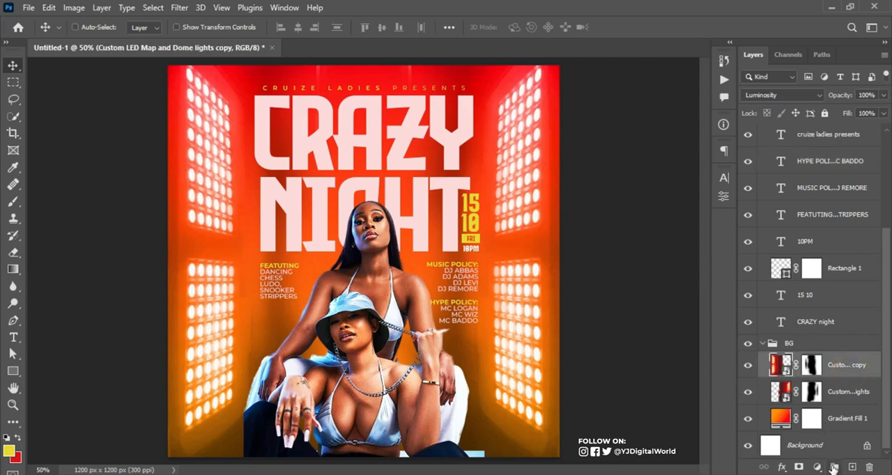
pyautogui.hotkey('ctrl', 'shift', 'n')
pyautogui.write('NOISE')
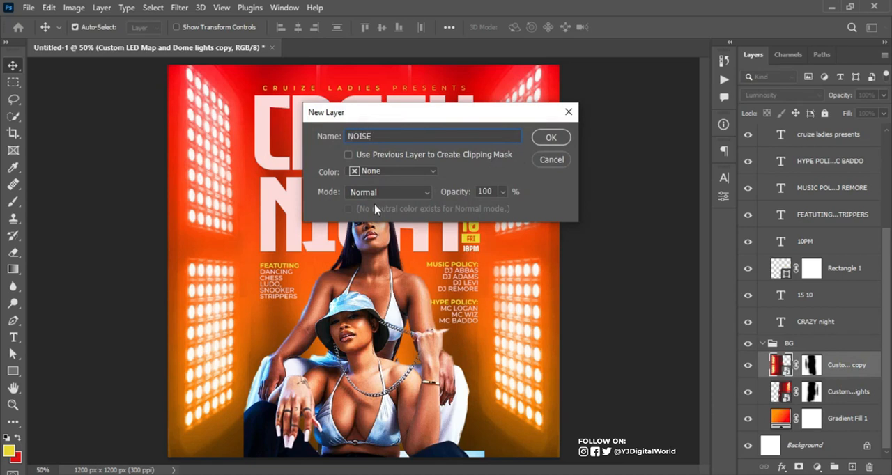
pyautogui.click(388, 193)
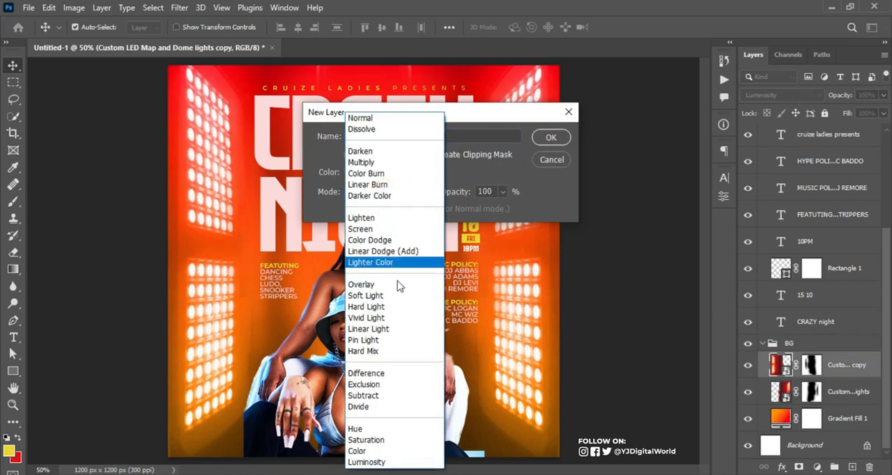
pyautogui.click(398, 300)
pyautogui.click(456, 209)
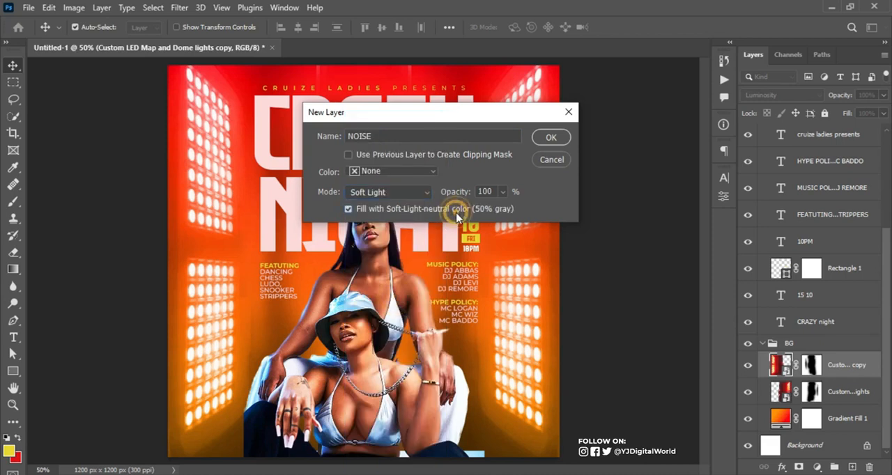
pyautogui.click(553, 139)
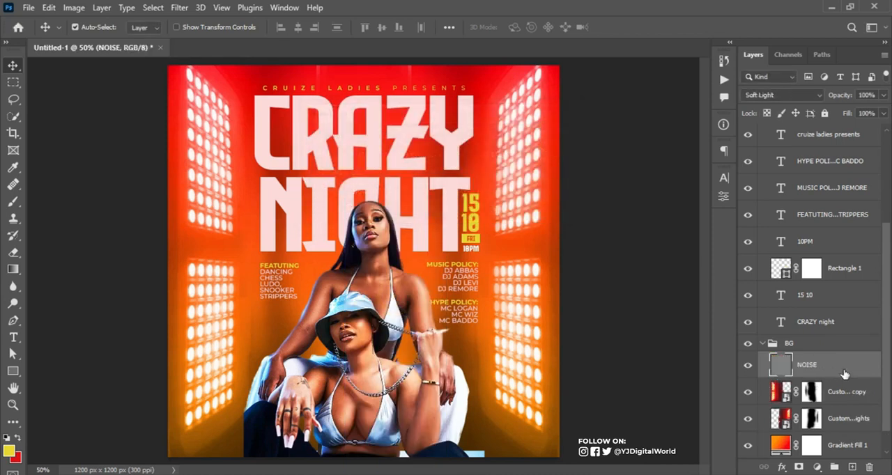
# Convert the NOISE layer to a smart object and apply uniform monochromatic Add Noise at about 11%
pyautogui.rightClick(845, 374)
pyautogui.click(752, 200)
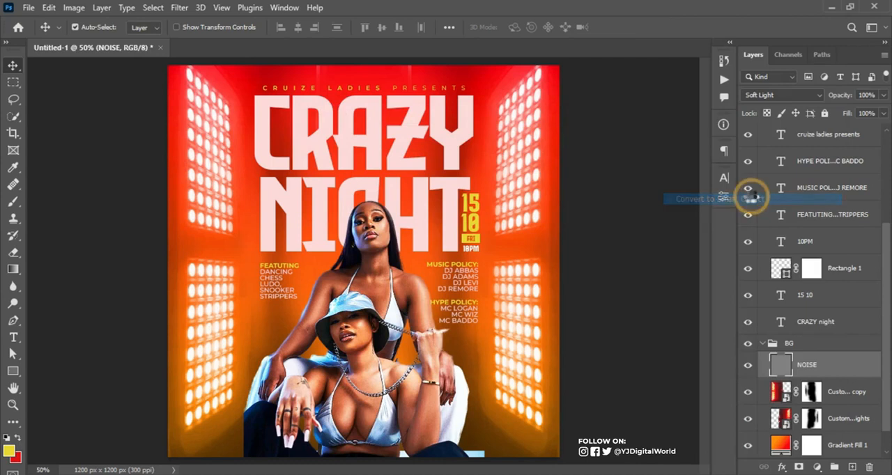
pyautogui.click(179, 8)
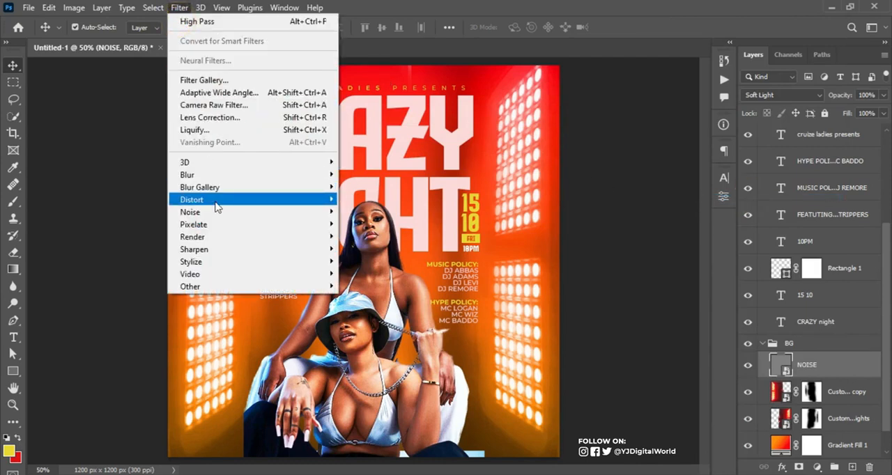
pyautogui.moveTo(262, 212)
pyautogui.click(404, 216)
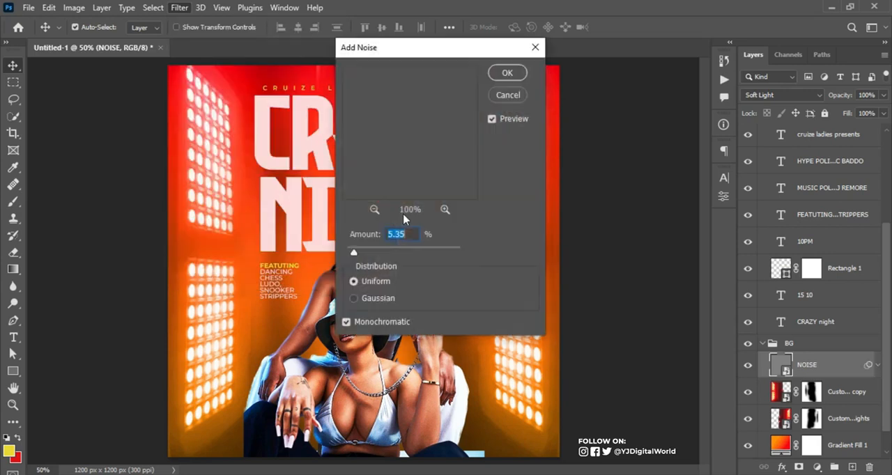
pyautogui.moveTo(356, 252); pyautogui.dragTo(364, 250)
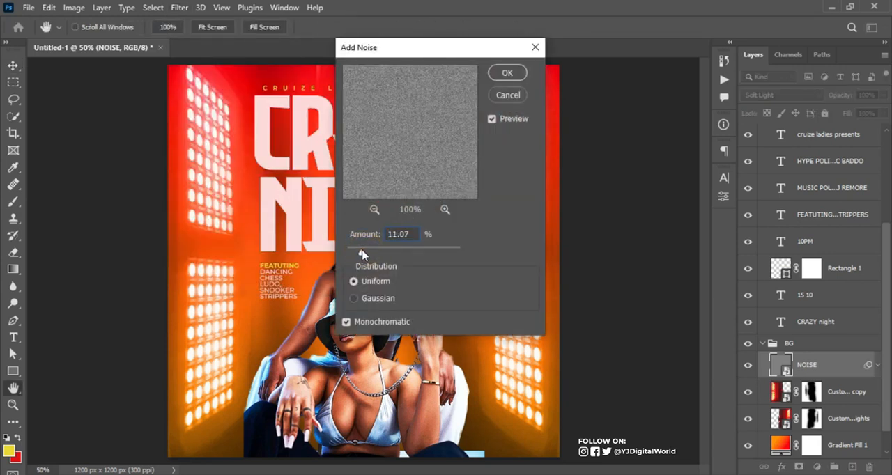
pyautogui.click(507, 72)
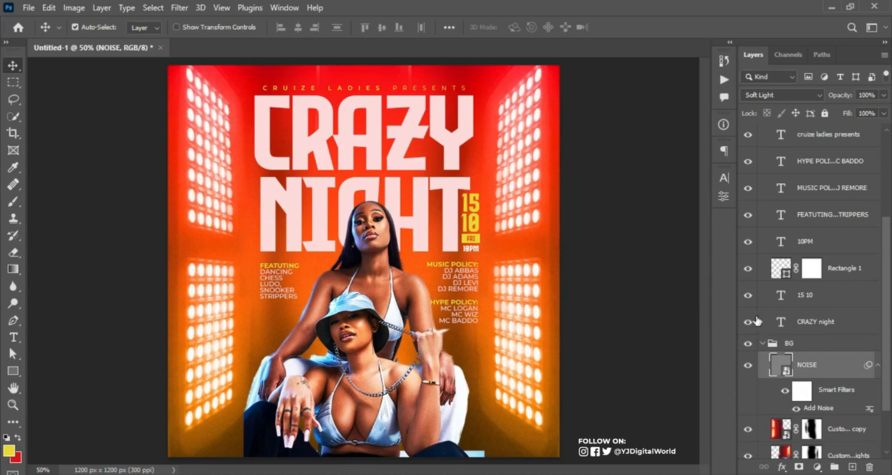
# Move the CRAZY night layer out of Group 1 to just above BG, and place Group 1 above the MODEL group
pyautogui.click(763, 344)
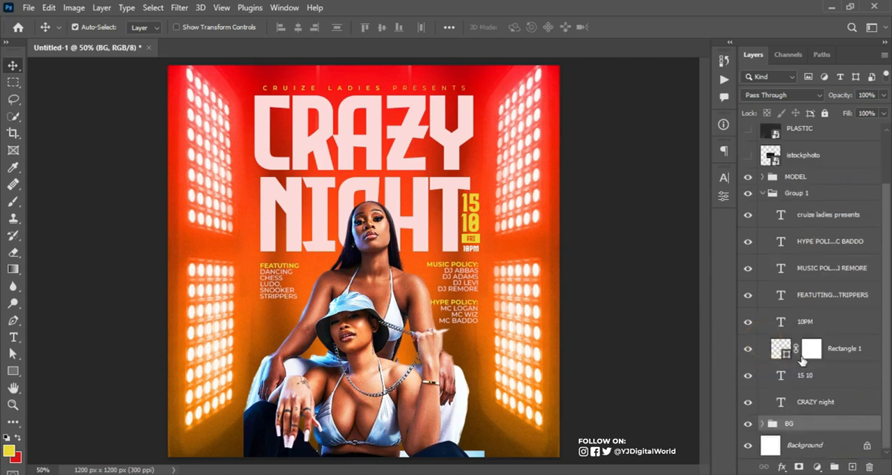
pyautogui.moveTo(827, 402)
pyautogui.mouseDown()
pyautogui.moveTo(828, 423)
pyautogui.moveTo(829, 414)
pyautogui.mouseUp()
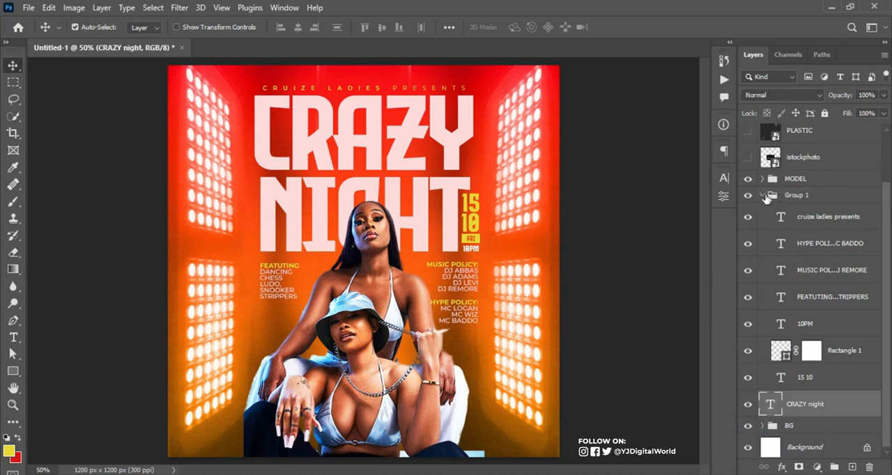
pyautogui.click(762, 195)
pyautogui.moveTo(819, 256); pyautogui.dragTo(816, 227)
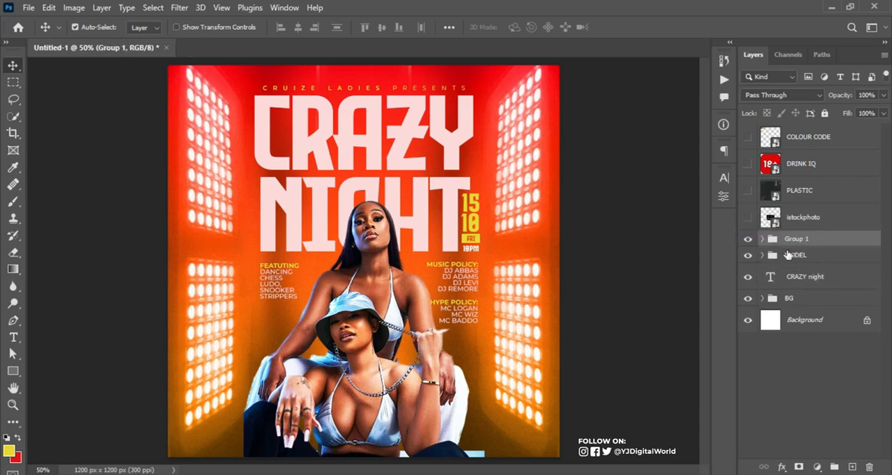
pyautogui.click(795, 276)
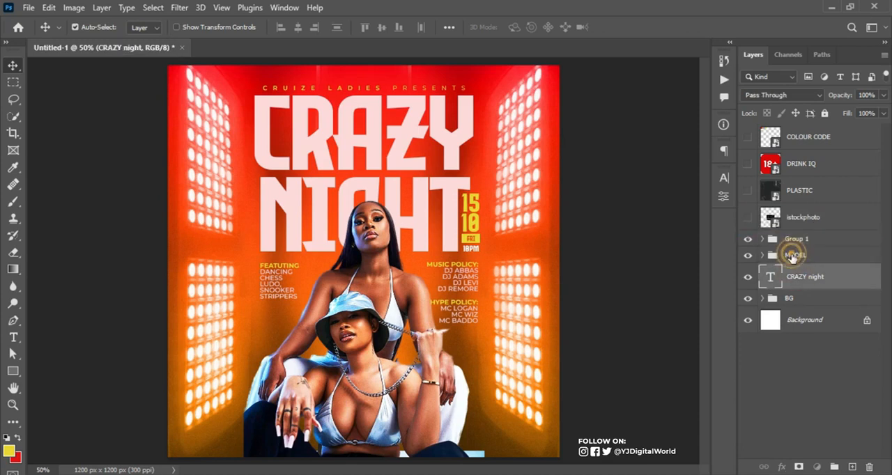
# Add a layer mask to the MODEL group and fade the models' lower part with a black-to-white linear gradient
pyautogui.click(793, 257)
pyautogui.click(799, 467)
pyautogui.press('g')
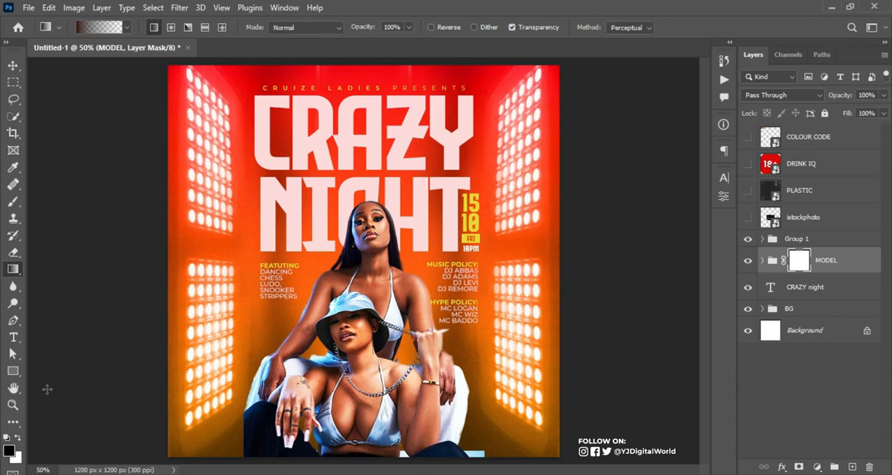
pyautogui.click(14, 271)
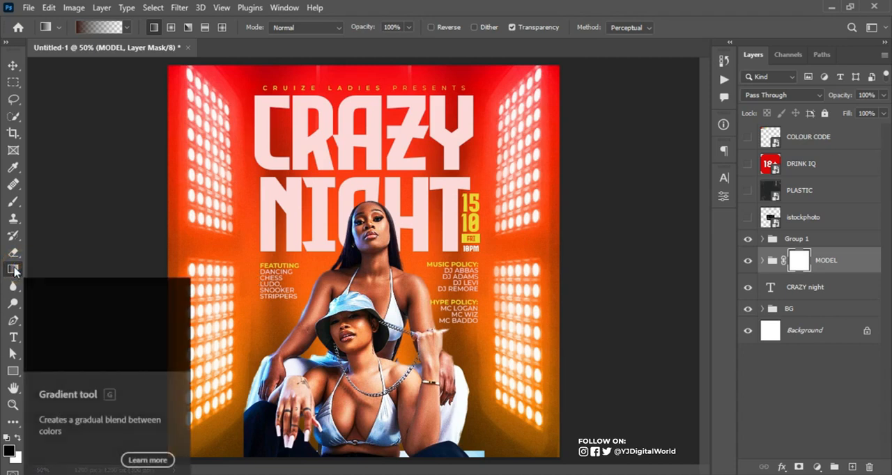
pyautogui.click(126, 28)
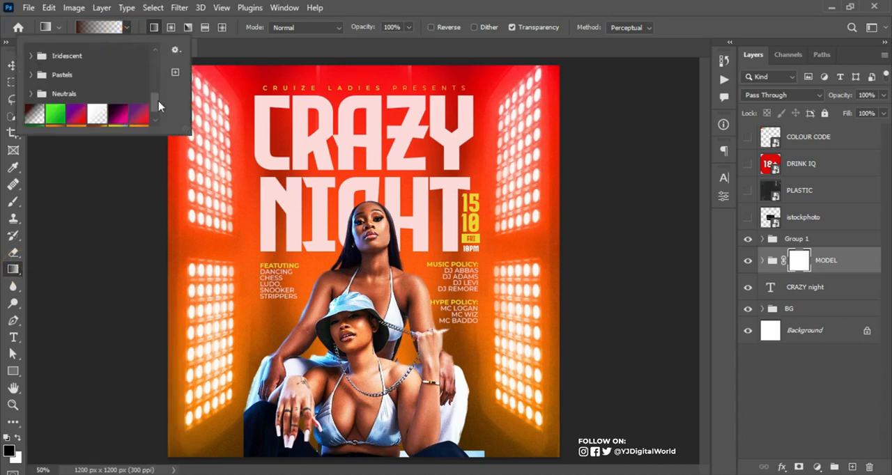
pyautogui.moveTo(159, 106); pyautogui.dragTo(159, 50)
pyautogui.click(40, 56)
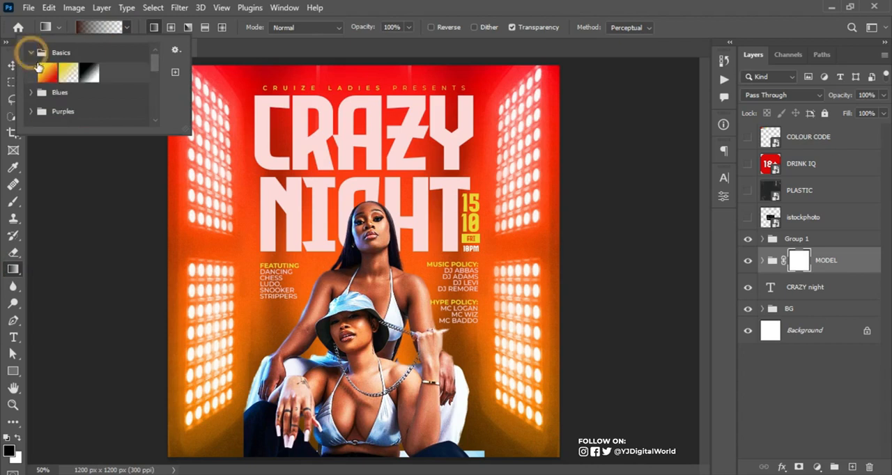
pyautogui.click(89, 72)
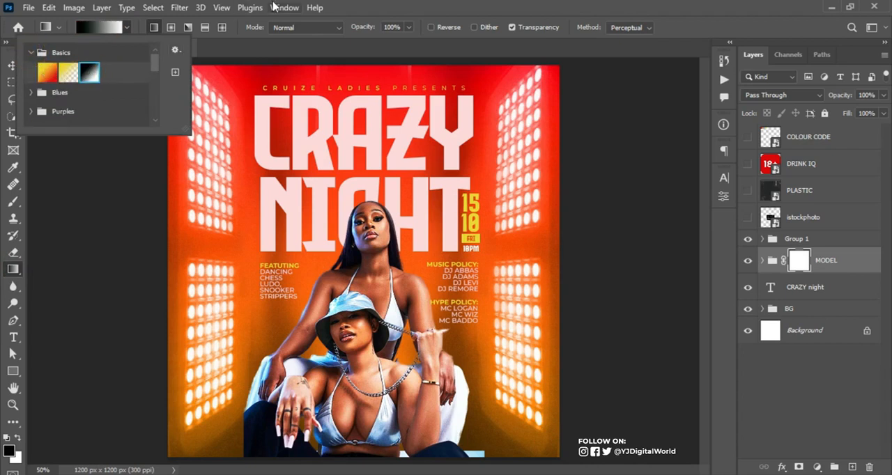
pyautogui.click(443, 15)
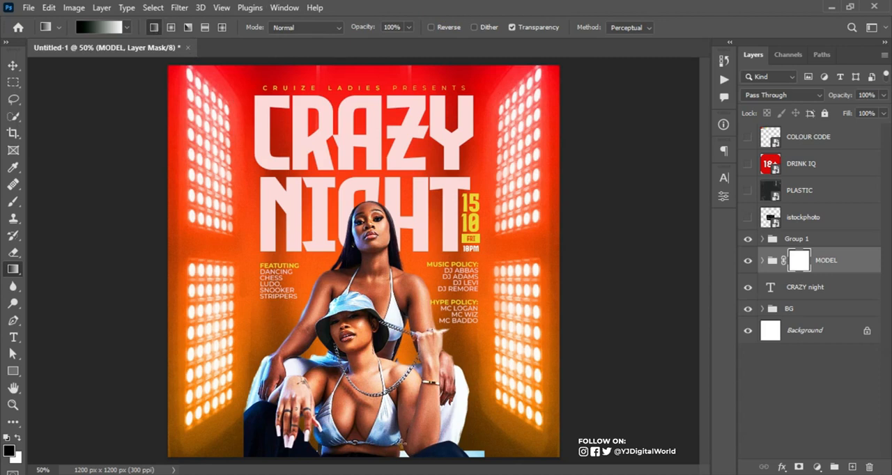
pyautogui.moveTo(360, 431); pyautogui.dragTo(363, 363)
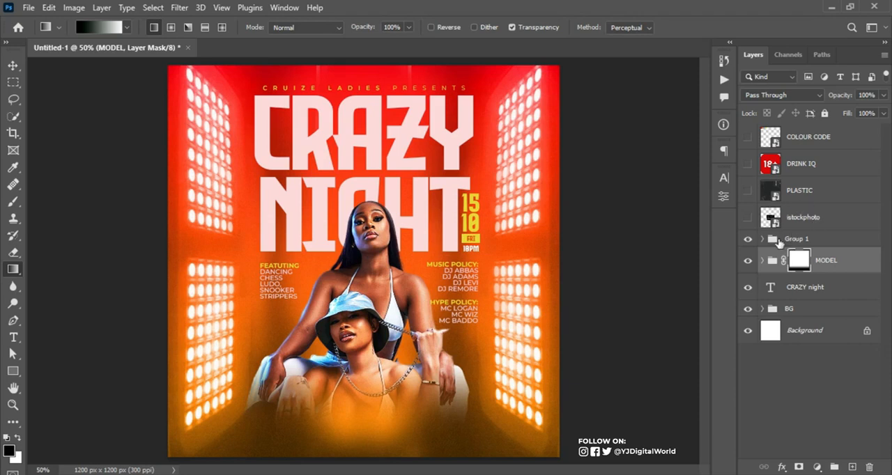
# Add an Inner Bevel to the upright CRAZY night title layer with 1000% depth and a 70 px size
pyautogui.click(13, 65)
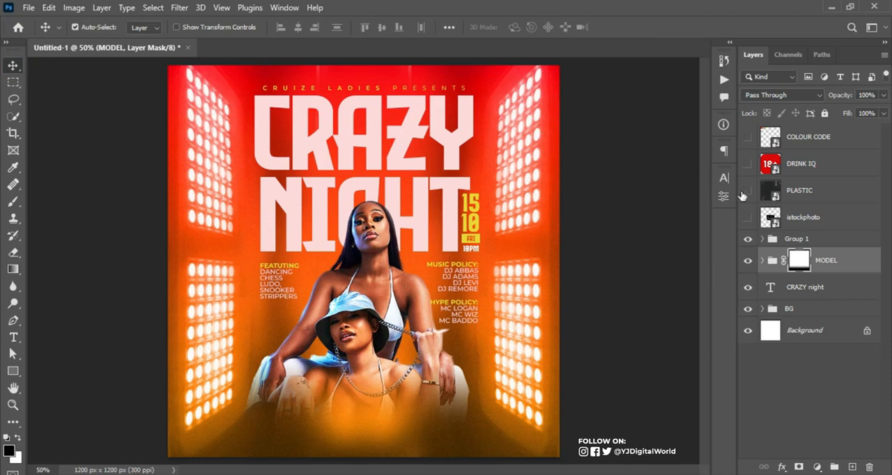
pyautogui.click(835, 287)
pyautogui.click(853, 290)
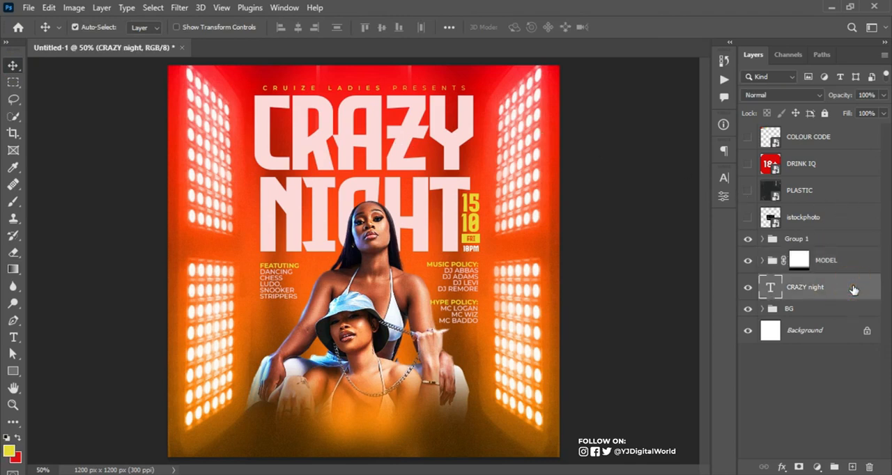
pyautogui.doubleClick(853, 289)
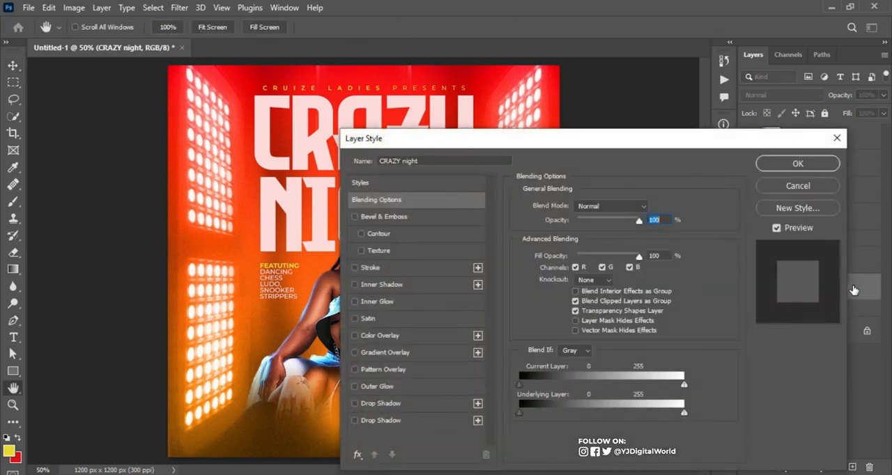
pyautogui.moveTo(610, 146); pyautogui.dragTo(710, 119)
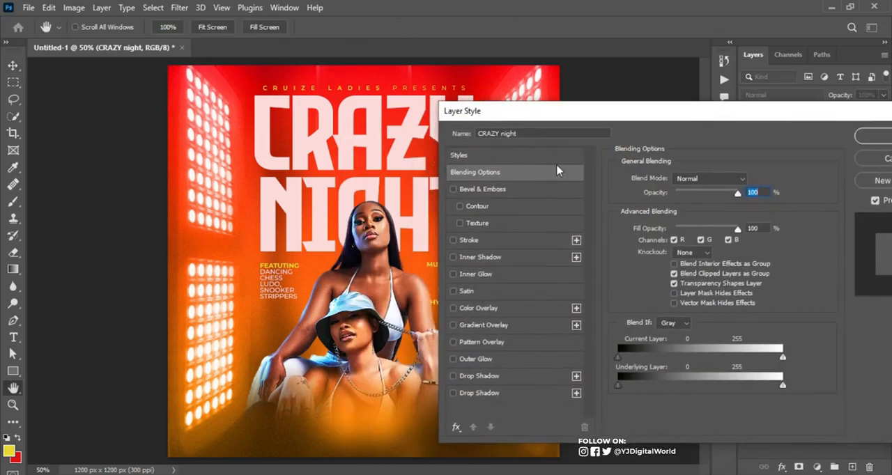
pyautogui.click(499, 189)
pyautogui.moveTo(679, 120); pyautogui.dragTo(659, 104)
pyautogui.moveTo(708, 193)
pyautogui.mouseDown()
pyautogui.moveTo(684, 193)
pyautogui.moveTo(716, 195)
pyautogui.mouseUp()
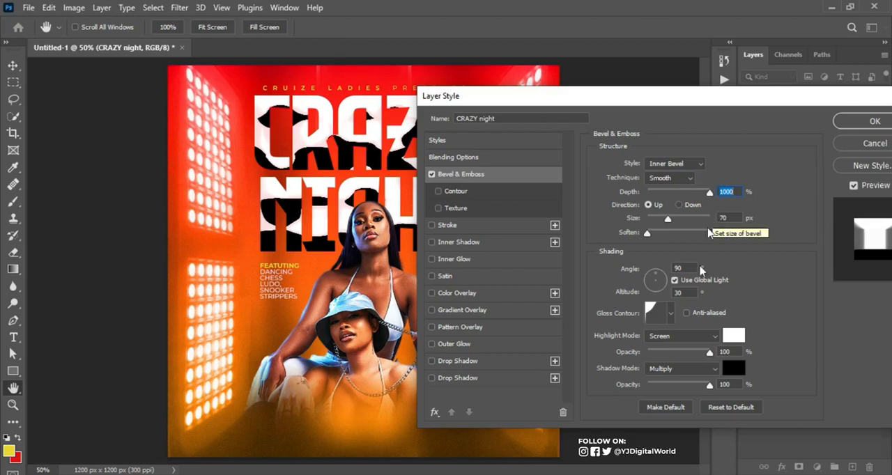
# Choose the fifth gloss contour preset for the title's bevel, set its altitude to 0° and apply the layer style
pyautogui.click(671, 313)
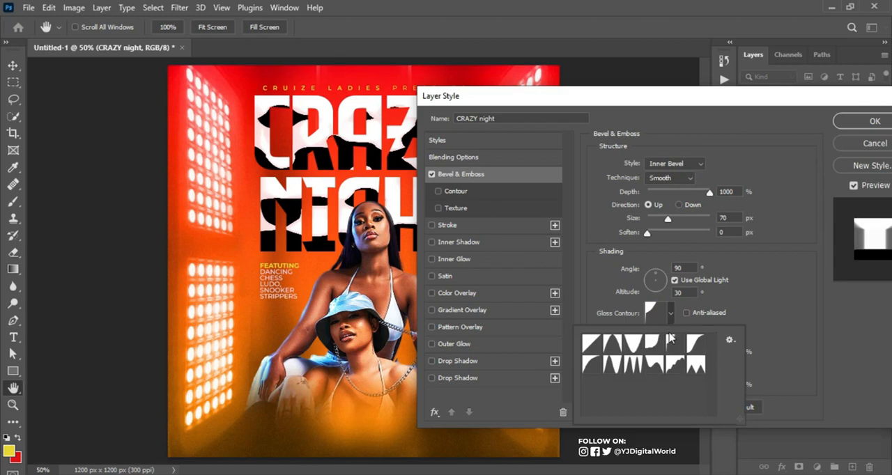
pyautogui.click(673, 343)
pyautogui.click(758, 296)
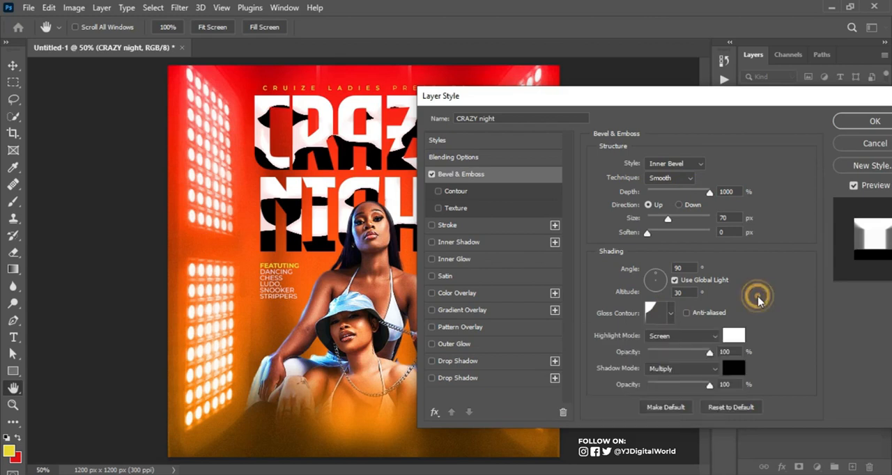
pyautogui.click(671, 314)
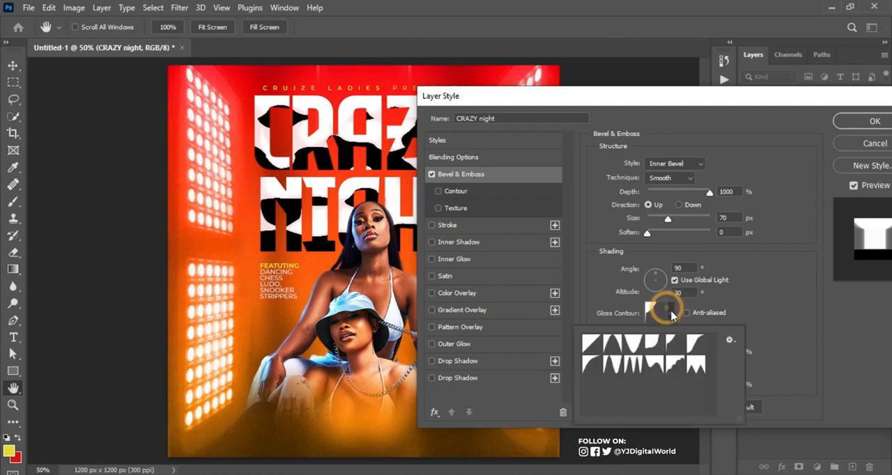
pyautogui.click(674, 345)
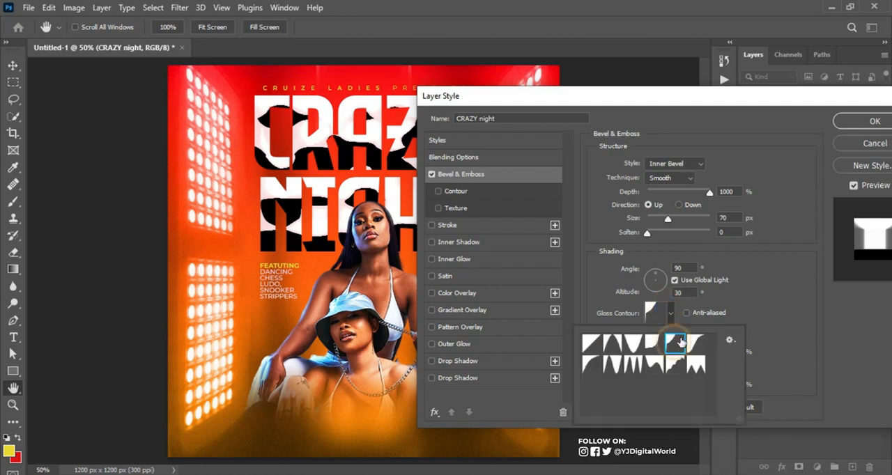
pyautogui.click(730, 301)
pyautogui.doubleClick(679, 292)
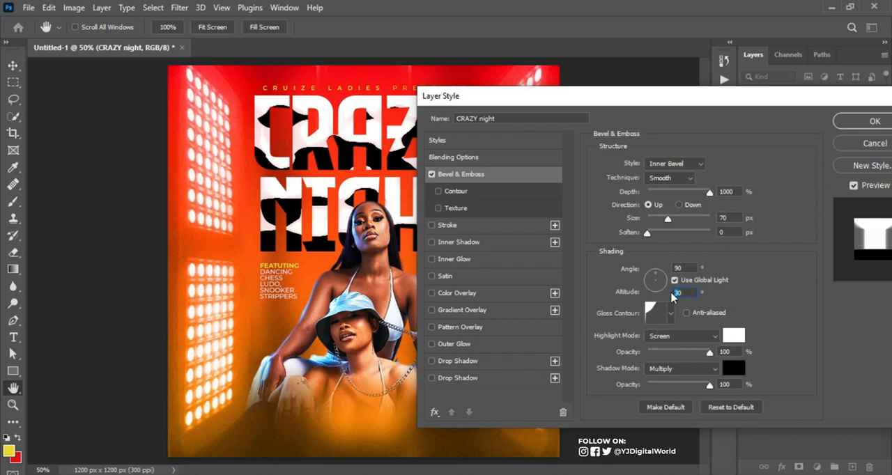
pyautogui.write('0')
pyautogui.moveTo(753, 99); pyautogui.dragTo(632, 157)
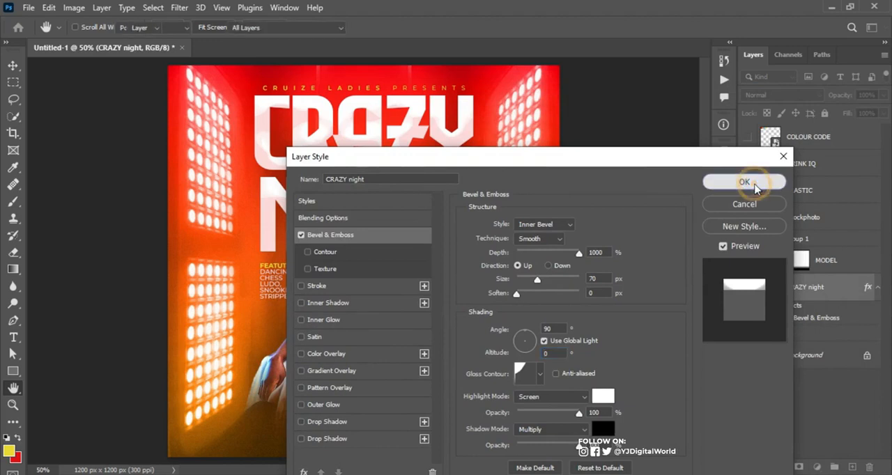
pyautogui.click(744, 182)
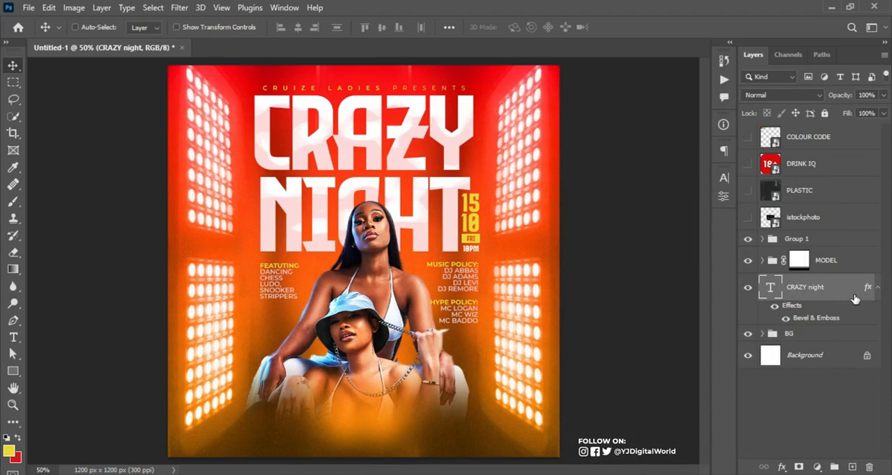
# Duplicate the CRAZY night layer, place the copy beneath the original and clear the copy's layer style
pyautogui.hotkey('ctrl', 'j')
pyautogui.click(877, 289)
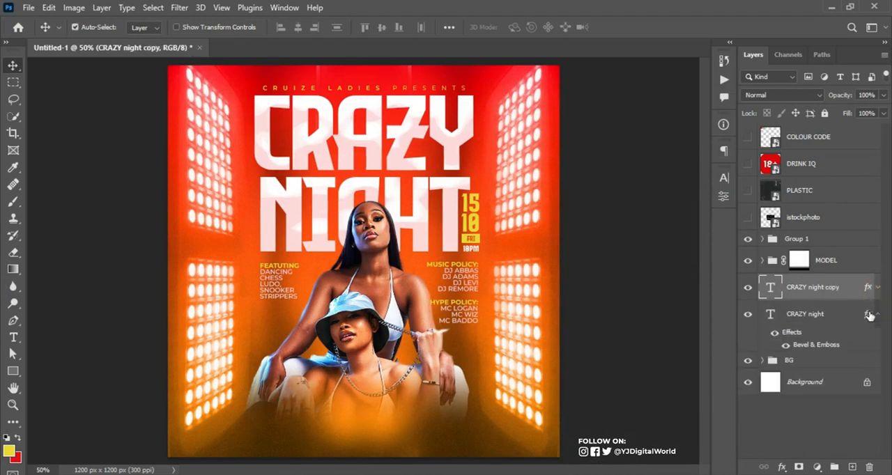
pyautogui.click(876, 314)
pyautogui.moveTo(857, 294); pyautogui.dragTo(851, 326)
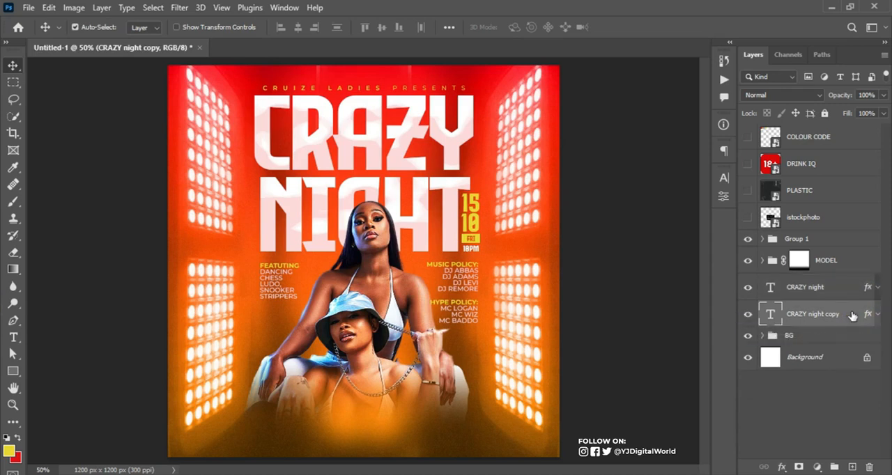
pyautogui.rightClick(859, 317)
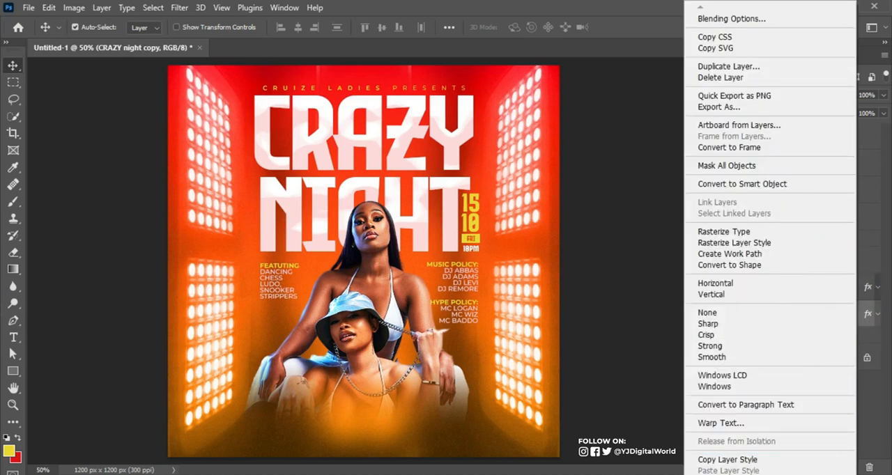
pyautogui.click(728, 474)
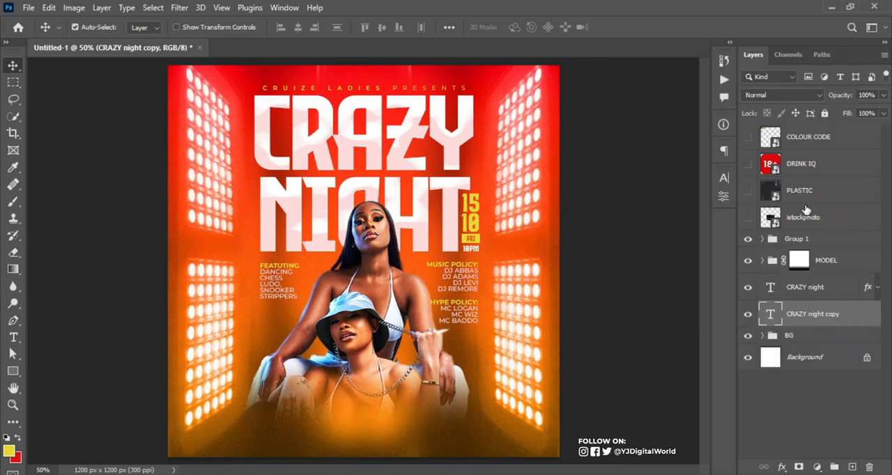
# Recolor the lower CRAZY night copy to pale pink fef2f2 and set its blend mode to Soft Light
pyautogui.click(723, 178)
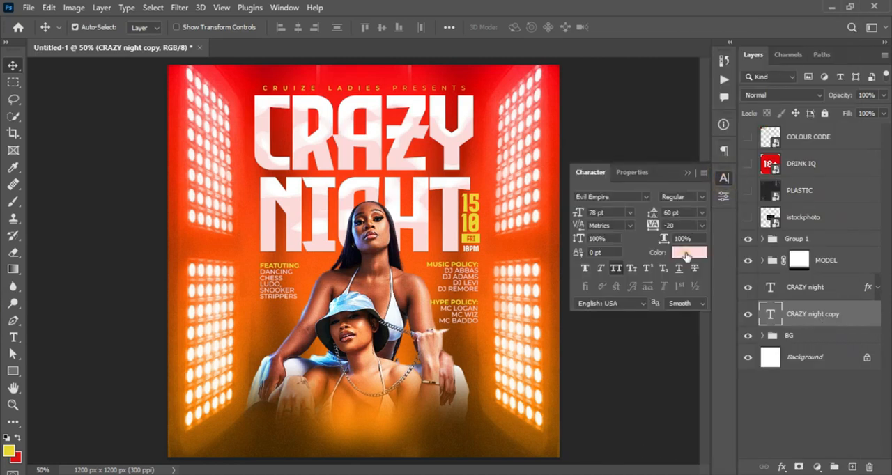
pyautogui.click(686, 253)
pyautogui.moveTo(557, 248); pyautogui.dragTo(553, 245)
pyautogui.click(556, 246)
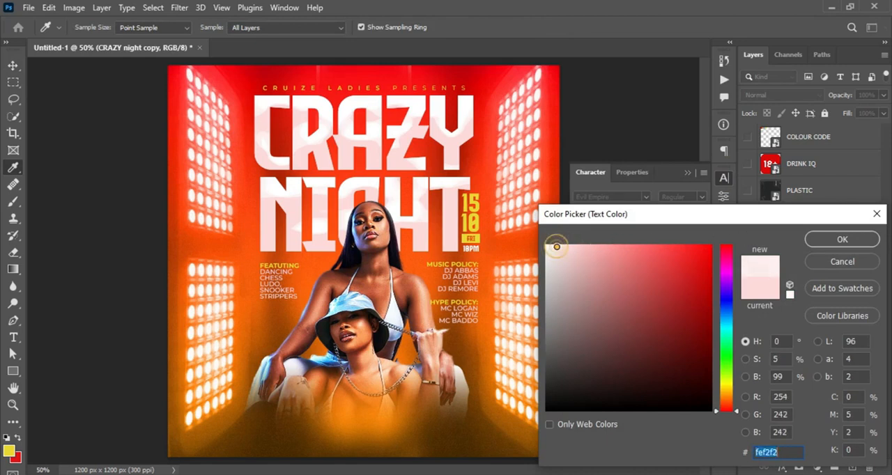
pyautogui.click(825, 241)
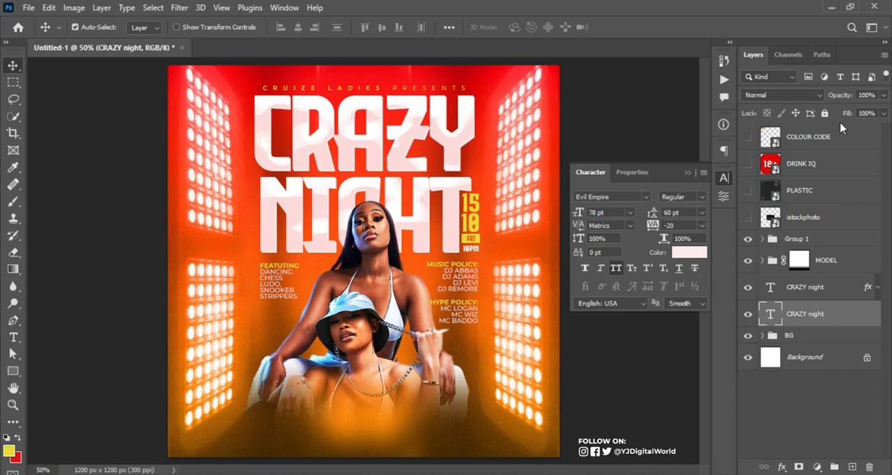
pyautogui.click(820, 95)
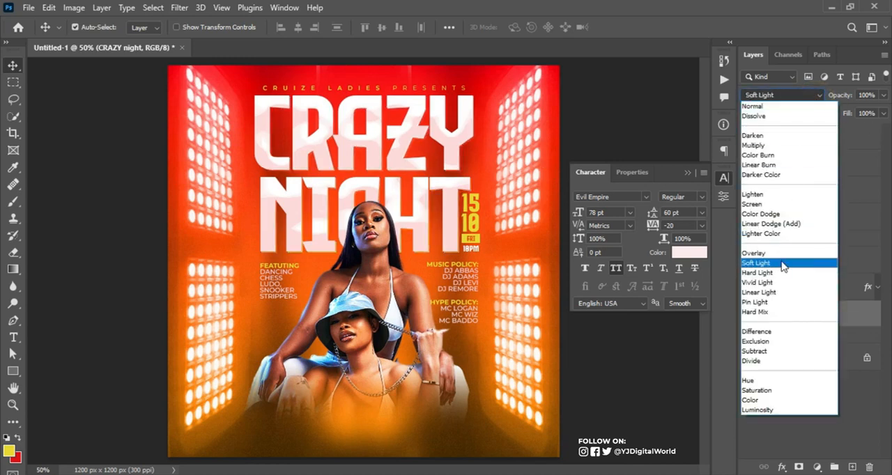
pyautogui.click(780, 265)
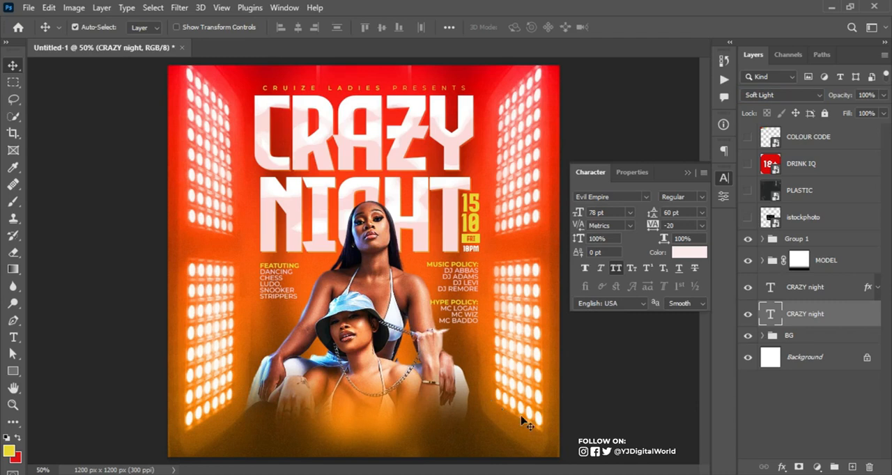
# Copy the venue name and address lines from Notepad and place them as new text over the models' faded lower part
pyautogui.hotkey('alt', 'Tab')
pyautogui.moveTo(596, 321); pyautogui.dragTo(799, 339)
pyautogui.moveTo(597, 322); pyautogui.dragTo(797, 341)
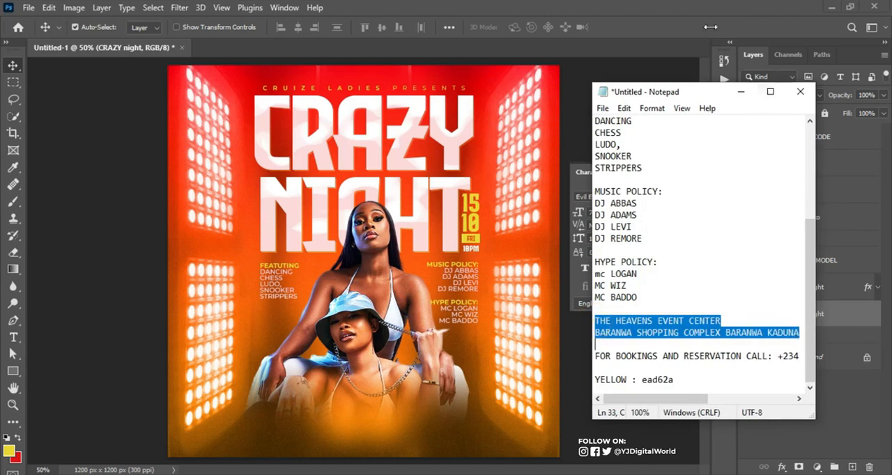
pyautogui.click(620, 14)
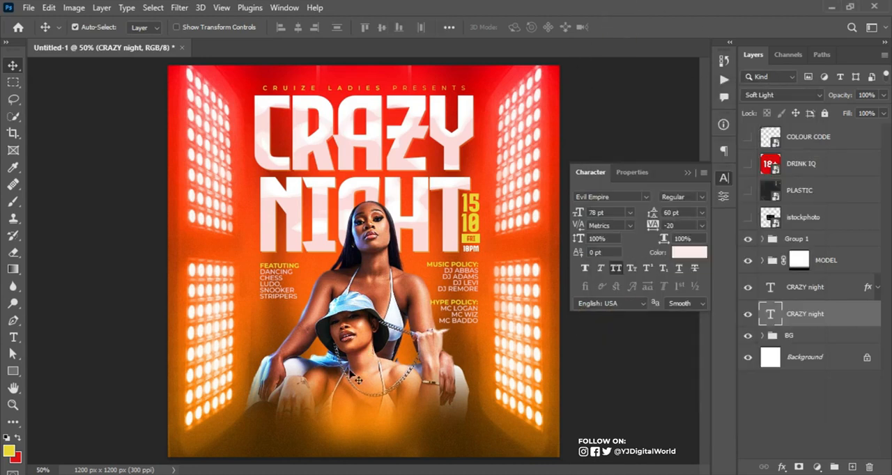
pyautogui.click(13, 339)
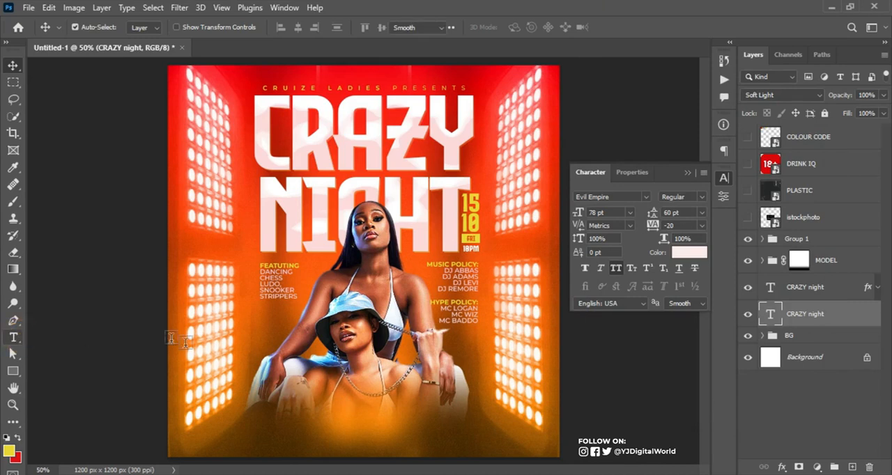
pyautogui.click(316, 404)
pyautogui.write('THE HEAVENS EVENT CENTER\\nVA SHOPPING COMPLEX BARANWA KADUNA')
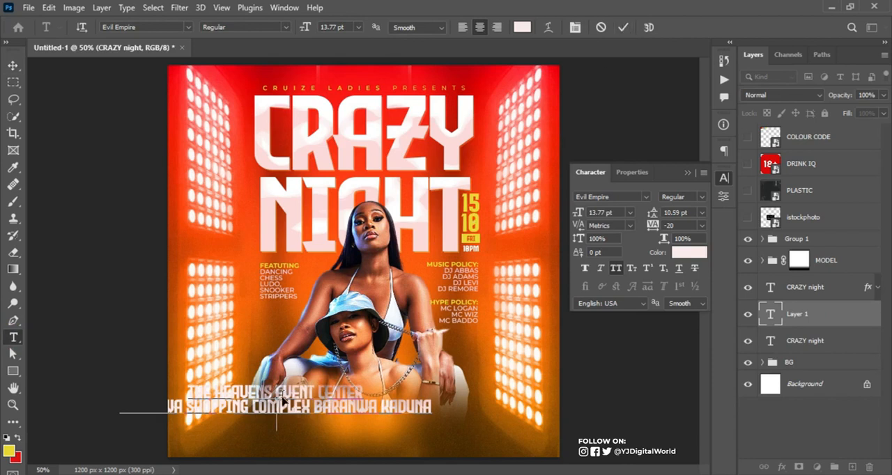
pyautogui.moveTo(283, 400); pyautogui.dragTo(370, 409)
# Set the venue's address line in Montserrat Medium
pyautogui.moveTo(198, 416); pyautogui.dragTo(554, 416)
pyautogui.click(625, 195)
pyautogui.write('MONT')
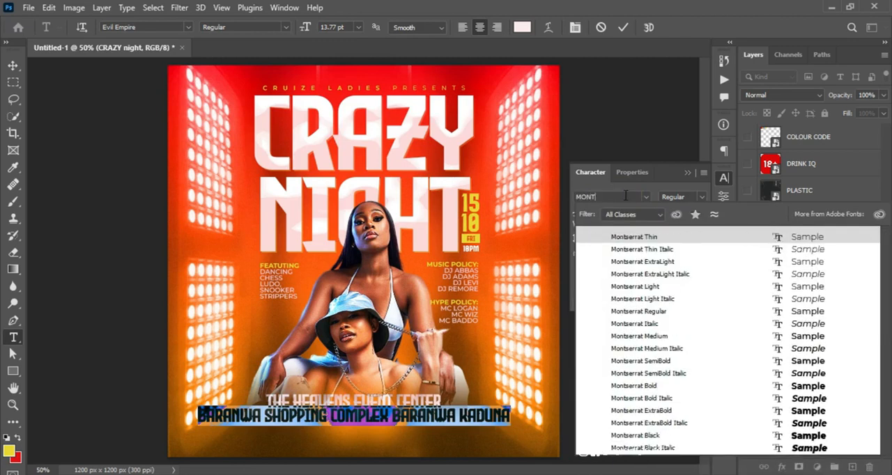
pyautogui.press('Return')
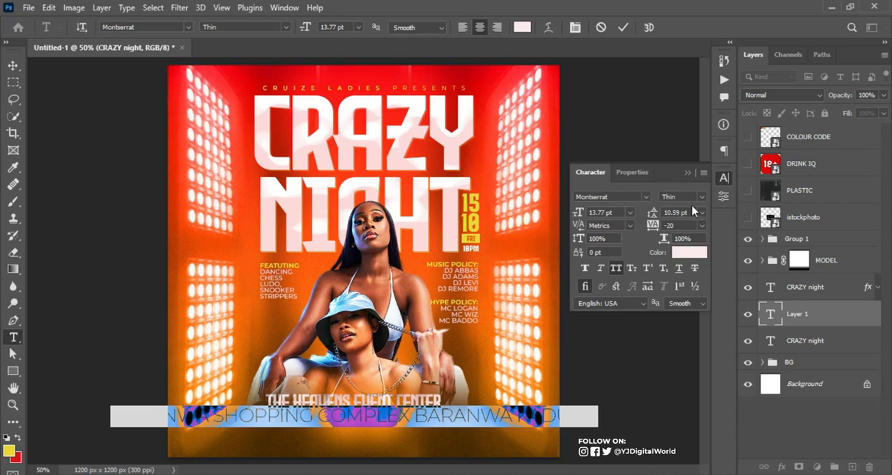
pyautogui.click(701, 199)
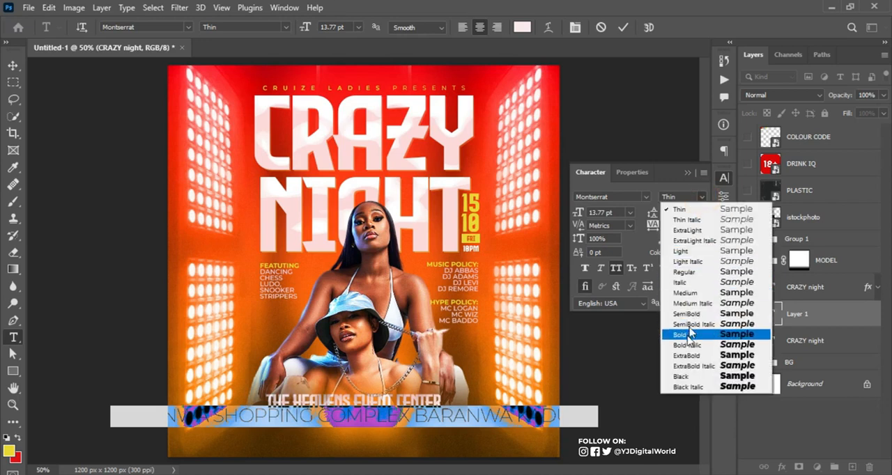
pyautogui.click(694, 295)
# Reduce the venue address line's font size to 4.8 pt
pyautogui.moveTo(584, 213); pyautogui.dragTo(577, 215)
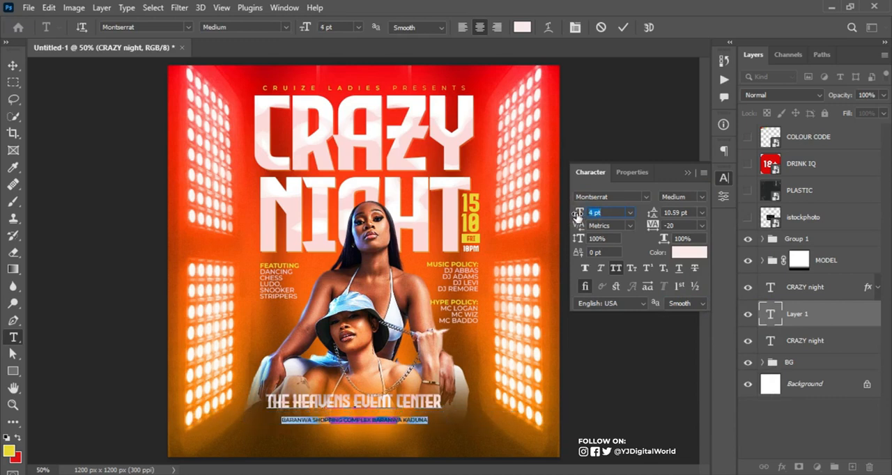
pyautogui.click(594, 211)
pyautogui.write('.5')
pyautogui.press('Return')
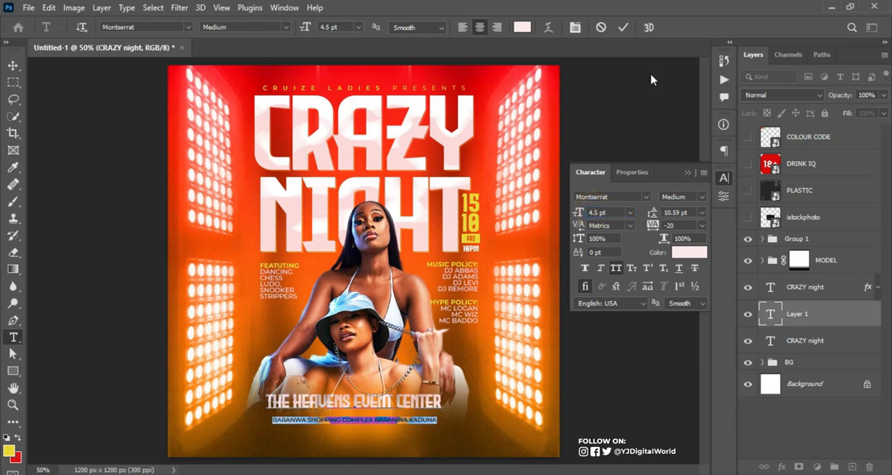
pyautogui.click(597, 212)
pyautogui.press('BackSpace')
pyautogui.press('Return')
pyautogui.hotkey('ctrl', 'Return')
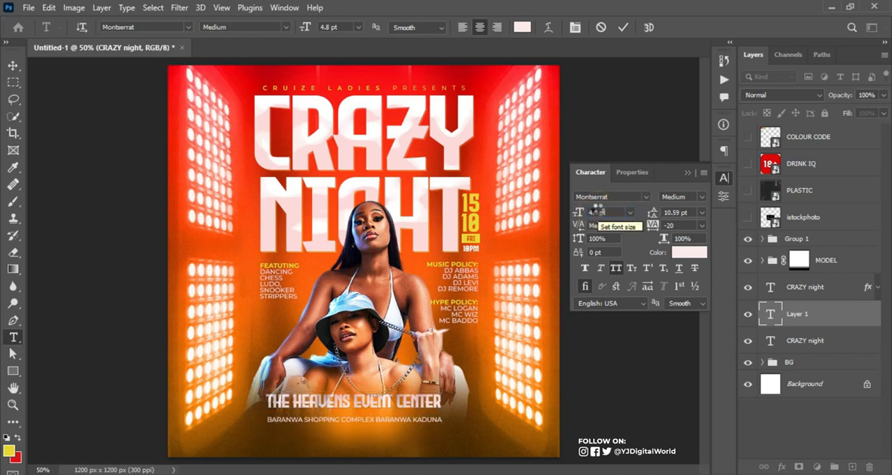
# Tighten the leading between the two venue lines and lighten the text color
pyautogui.moveTo(656, 218); pyautogui.dragTo(650, 218)
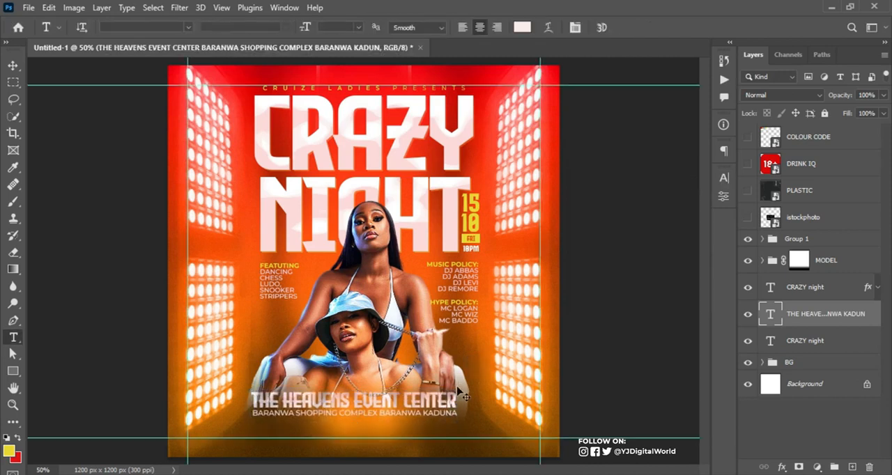
pyautogui.click(688, 253)
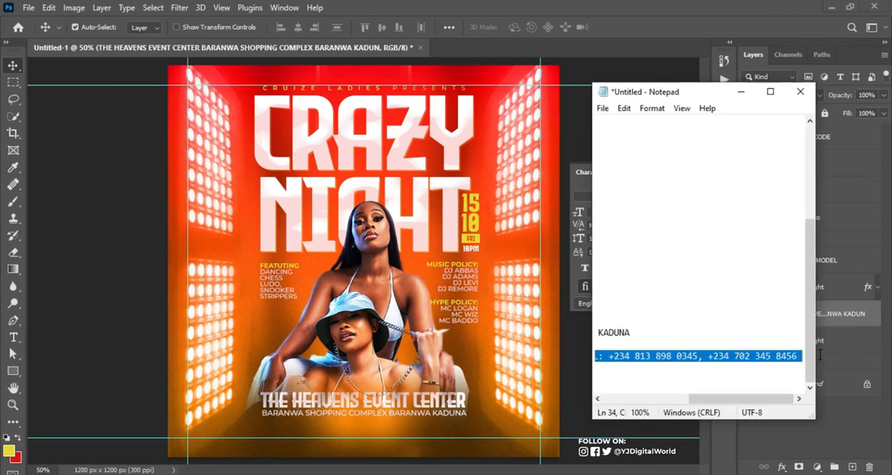
# Paste the booking and reservation line from Notepad below the venue text, center it and set it in Montserrat Regular
pyautogui.hotkey('alt', 'Tab')
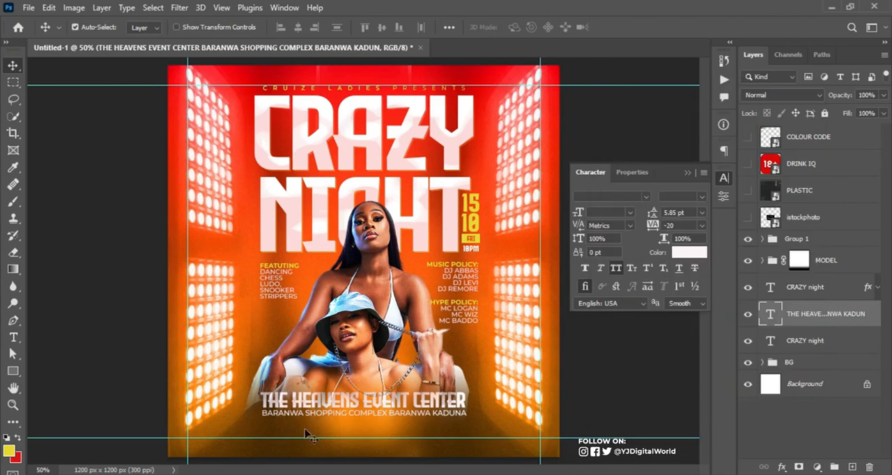
pyautogui.hotkey('ctrl', 'v')
pyautogui.press('v')
pyautogui.click(297, 27)
pyautogui.moveTo(578, 212); pyautogui.dragTo(581, 212)
pyautogui.click(702, 197)
pyautogui.click(686, 273)
# Color the booking phrase yellow and make the phone numbers after it bold white
pyautogui.press('t')
pyautogui.moveTo(471, 433); pyautogui.dragTo(256, 433)
pyautogui.click(702, 197)
pyautogui.click(689, 252)
pyautogui.click(623, 27)
# Hide the guides, then slightly enlarge the MODEL group with a free transform
pyautogui.click(858, 346)
pyautogui.hotkey('ctrl', ';')
pyautogui.keyDown('ctrl'); pyautogui.click(472, 308); pyautogui.keyUp('ctrl')
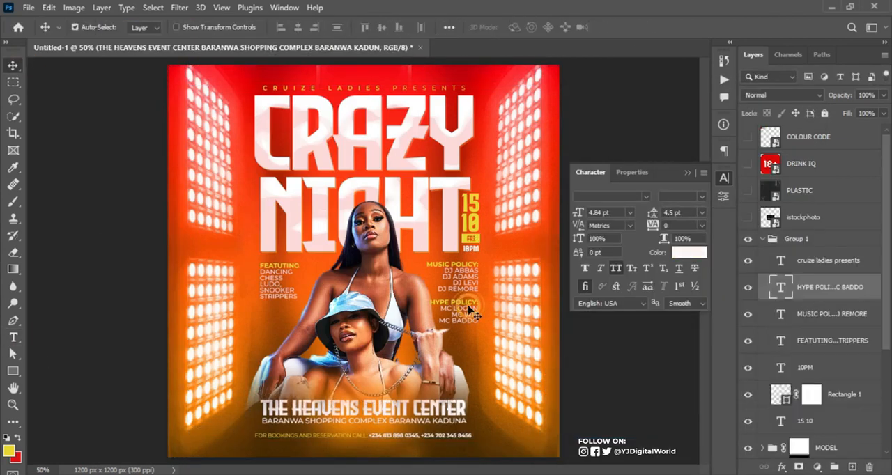
pyautogui.click(762, 240)
pyautogui.click(800, 260)
pyautogui.hotkey('ctrl', 't')
pyautogui.moveTo(395, 265); pyautogui.dragTo(396, 265)
pyautogui.press('Return')
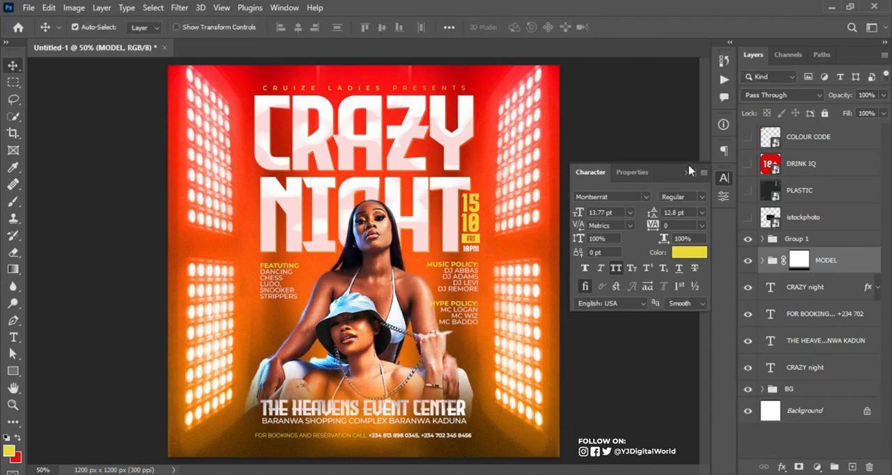
# Move the PLASTIC layer below istockphoto, make it visible and set its blend mode to Screen
pyautogui.click(687, 173)
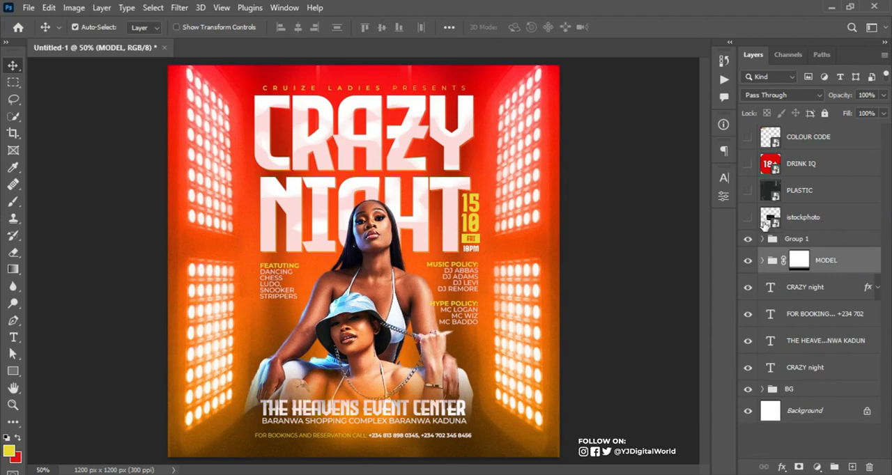
pyautogui.moveTo(837, 198); pyautogui.dragTo(835, 230)
pyautogui.click(747, 218)
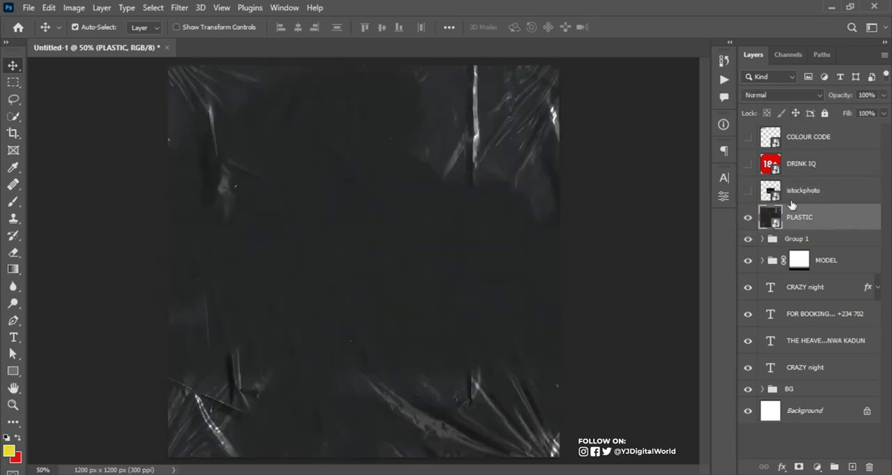
pyautogui.click(812, 96)
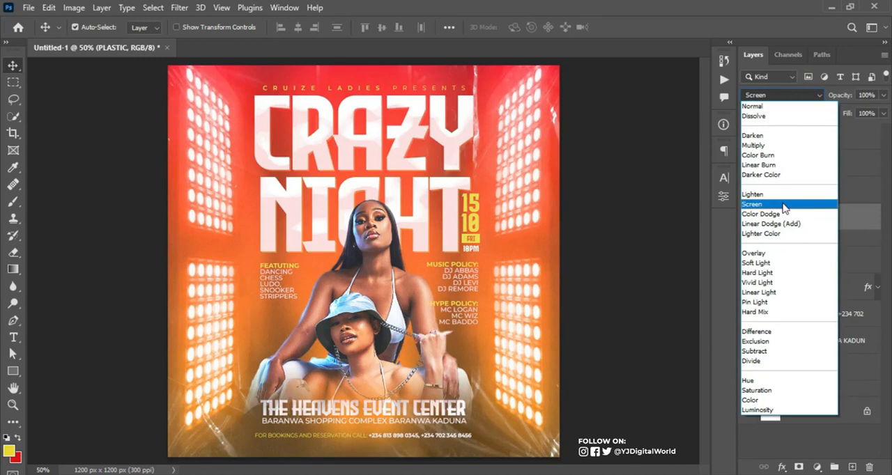
pyautogui.click(784, 204)
# Show the istockphoto texture, scale it to about 359% so it covers the whole flyer, and set its blend mode to Screen
pyautogui.click(811, 190)
pyautogui.click(748, 196)
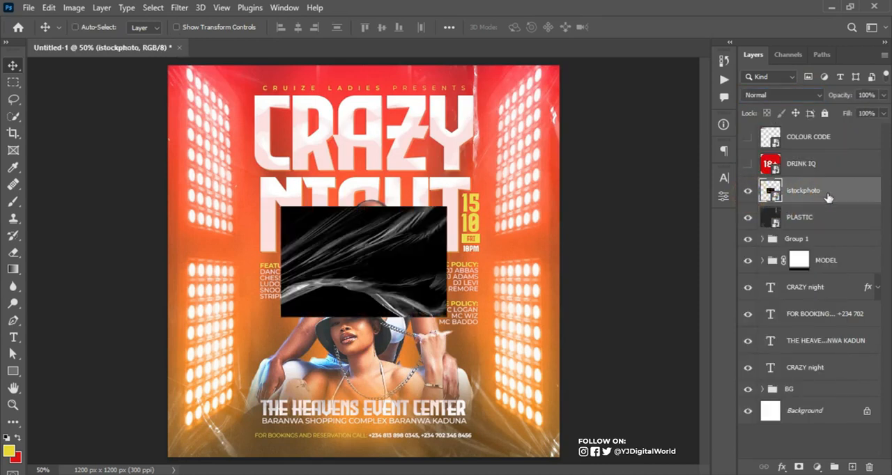
pyautogui.hotkey('ctrl', 't')
pyautogui.moveTo(447, 207); pyautogui.dragTo(649, 38)
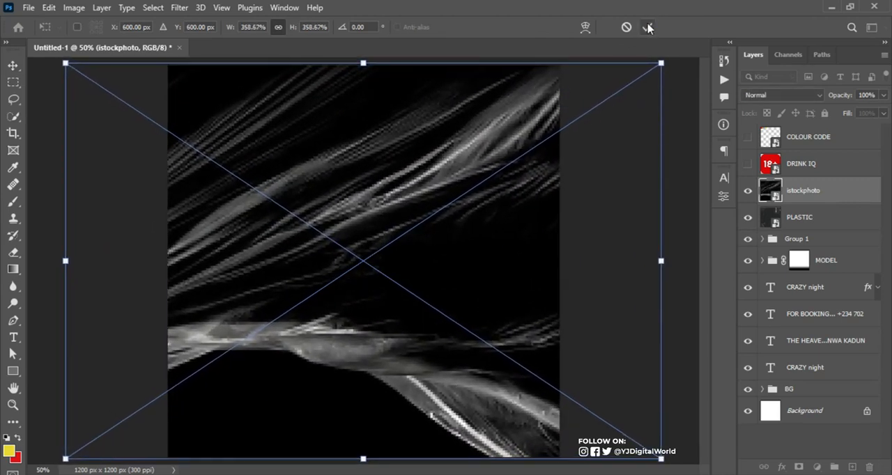
pyautogui.click(648, 27)
pyautogui.click(786, 95)
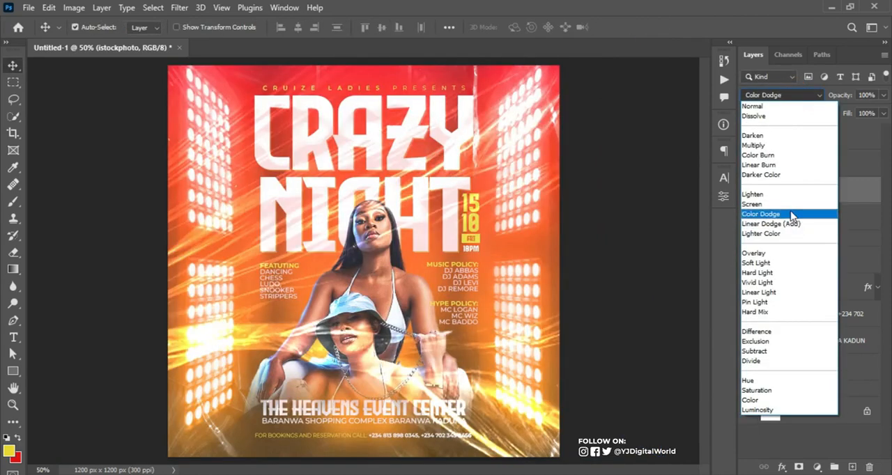
pyautogui.click(792, 205)
# Reduce the opacity of the PLASTIC layer to 13% and the istockphoto layer to 16%
pyautogui.click(817, 215)
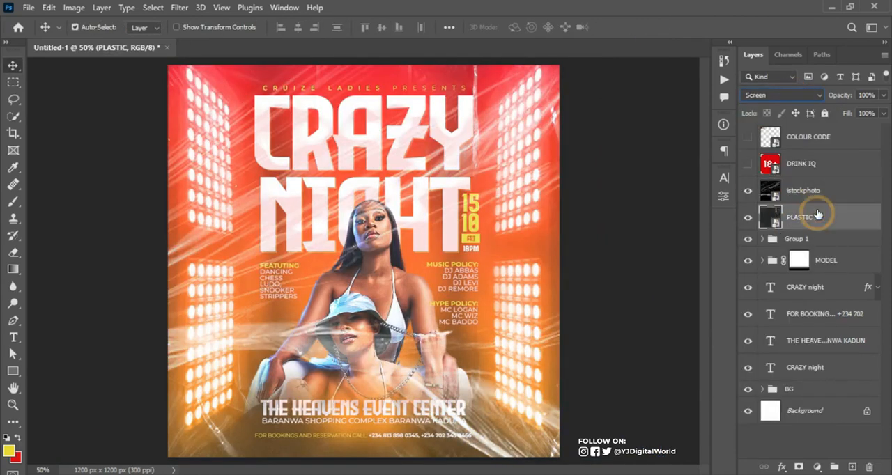
pyautogui.click(868, 94)
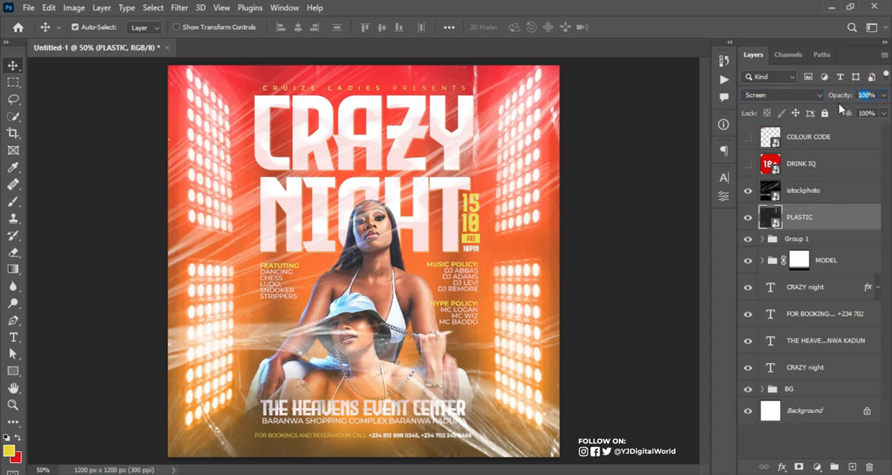
pyautogui.write('1')
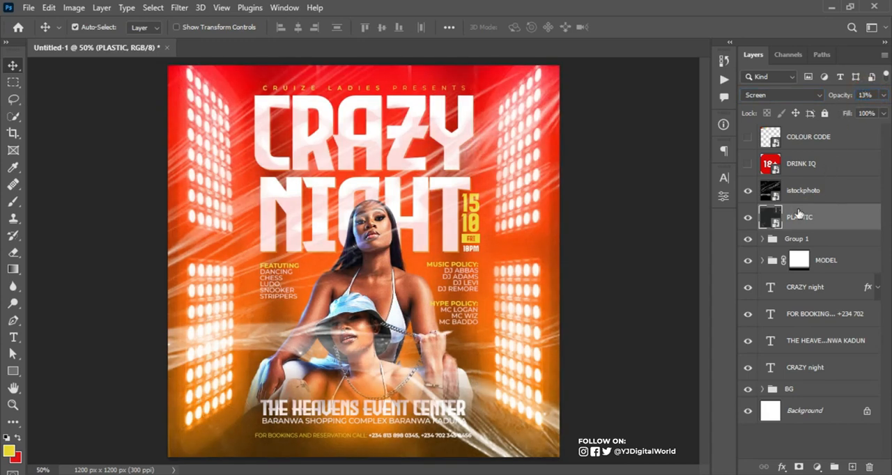
pyautogui.click(814, 192)
pyautogui.click(869, 94)
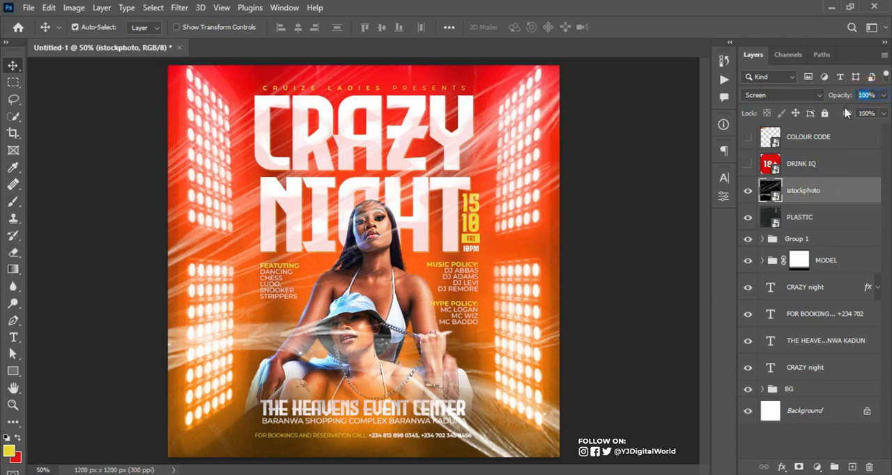
pyautogui.write('15')
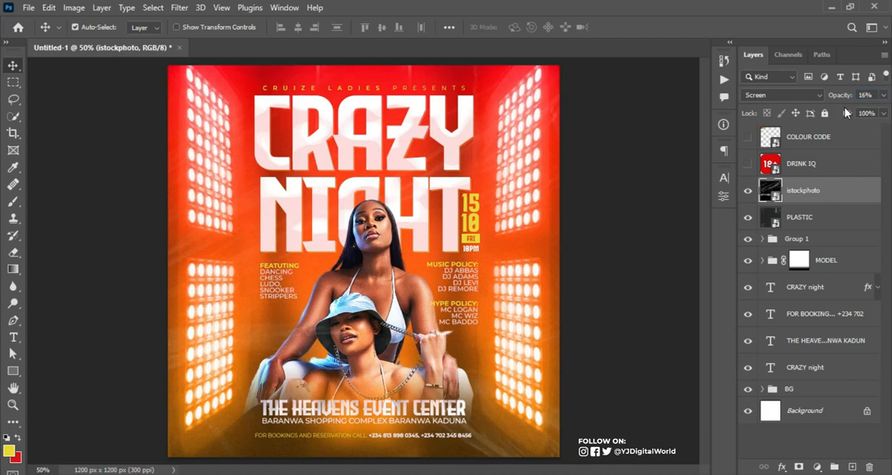
# Add a layer mask to the istockphoto layer and ready a Soft Round brush with 14% flow
pyautogui.click(804, 228)
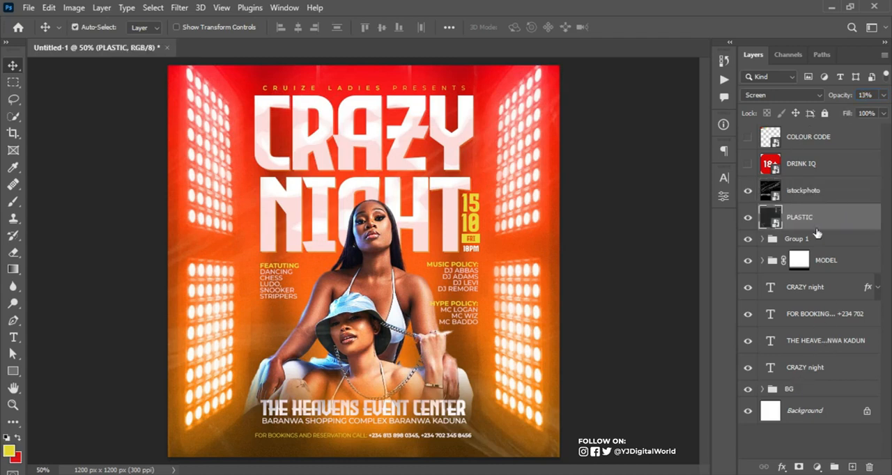
pyautogui.click(803, 191)
pyautogui.click(798, 467)
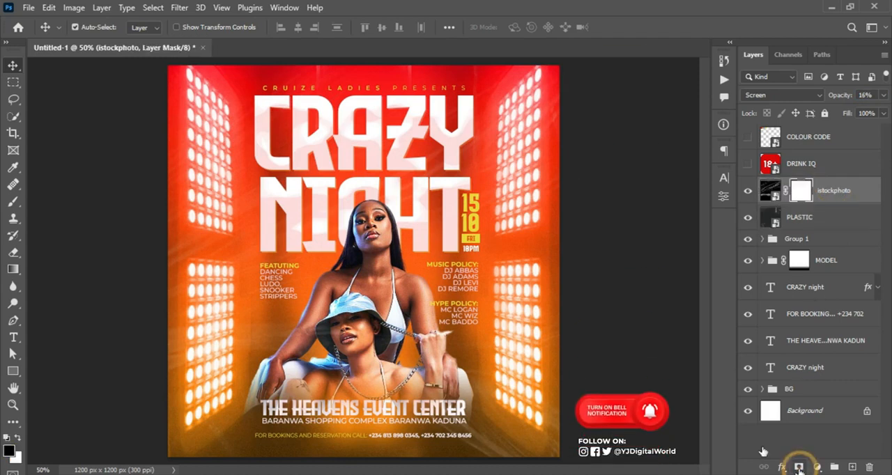
pyautogui.click(14, 201)
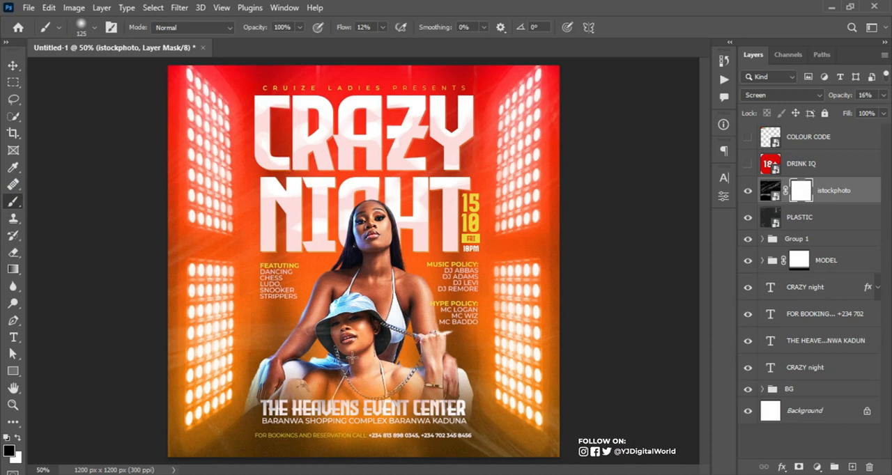
pyautogui.rightClick(388, 171)
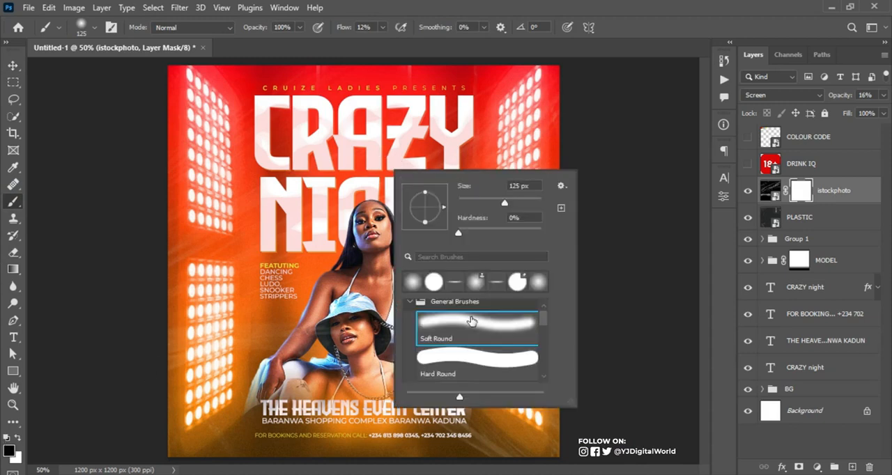
pyautogui.click(612, 18)
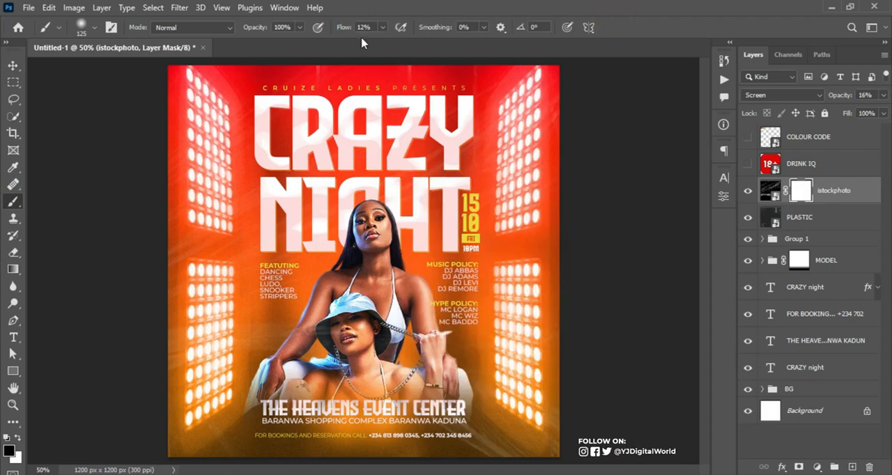
pyautogui.write('14')
pyautogui.press('Return')
# Paint black on the istockphoto mask over the title and models with a 300 px brush, and copy the mask to the PLASTIC layer
pyautogui.press(']')
pyautogui.press(']')
pyautogui.press(']')
pyautogui.press(']')
pyautogui.press(']')
pyautogui.press(']')
pyautogui.press(']')
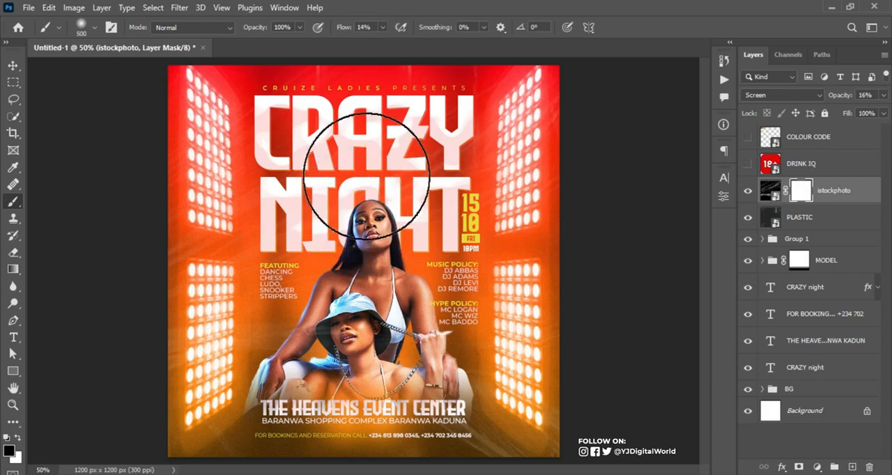
pyautogui.press('[')
pyautogui.press('[')
pyautogui.moveTo(364, 180)
pyautogui.mouseDown()
pyautogui.moveTo(323, 140)
pyautogui.moveTo(367, 192)
pyautogui.moveTo(370, 263)
pyautogui.moveTo(377, 207)
pyautogui.moveTo(356, 329)
pyautogui.moveTo(355, 313)
pyautogui.moveTo(324, 385)
pyautogui.moveTo(341, 326)
pyautogui.moveTo(286, 400)
pyautogui.moveTo(316, 375)
pyautogui.moveTo(306, 378)
pyautogui.moveTo(319, 357)
pyautogui.moveTo(335, 377)
pyautogui.moveTo(360, 355)
pyautogui.moveTo(378, 287)
pyautogui.moveTo(327, 191)
pyautogui.moveTo(353, 213)
pyautogui.moveTo(321, 172)
pyautogui.moveTo(380, 167)
pyautogui.moveTo(414, 186)
pyautogui.moveTo(432, 165)
pyautogui.mouseUp()
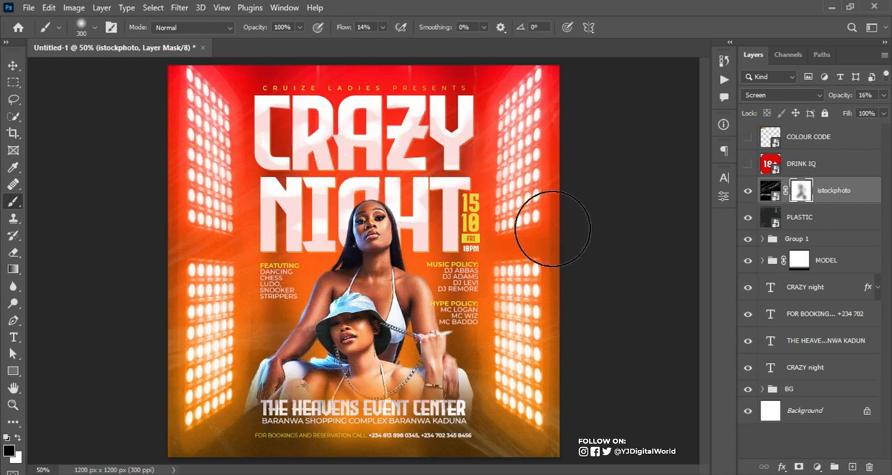
pyautogui.moveTo(800, 193); pyautogui.dragTo(806, 218)
pyautogui.click(802, 191)
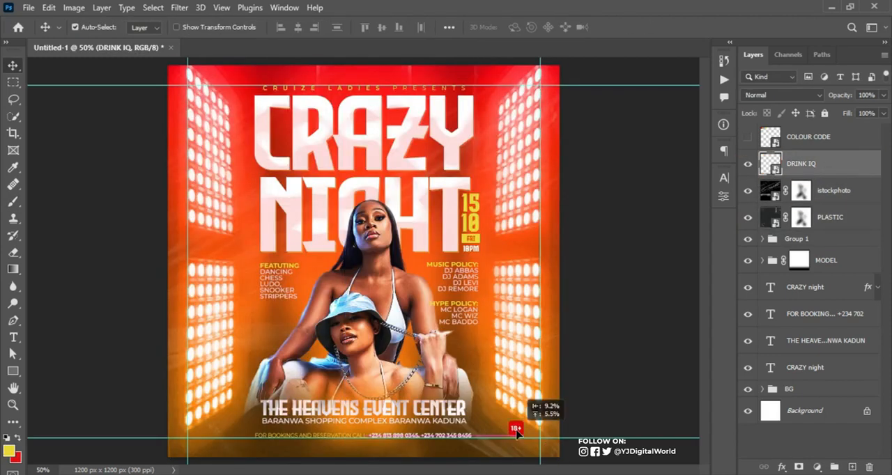
# Place the small 18+ badge from the DRINK IQ layer beside the booking line, and leave the COLOUR CODE swatches hidden
pyautogui.moveTo(517, 432); pyautogui.dragTo(498, 436)
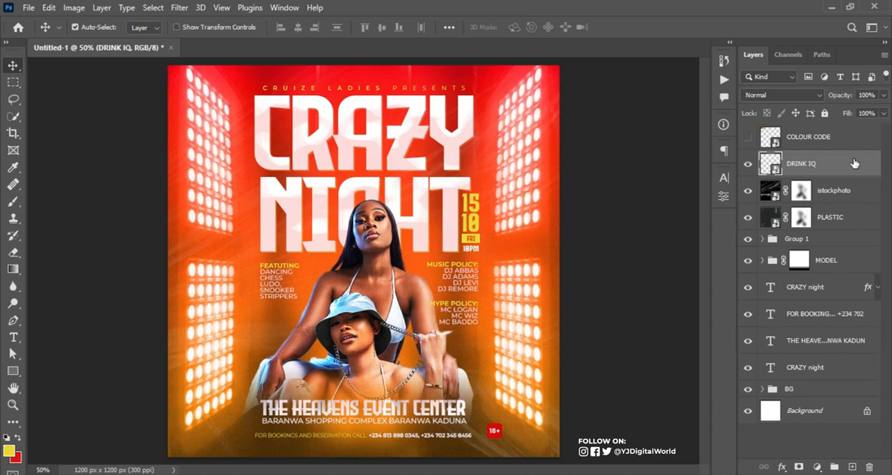
pyautogui.press('ctrl')
pyautogui.click(748, 163)
pyautogui.click(748, 163)
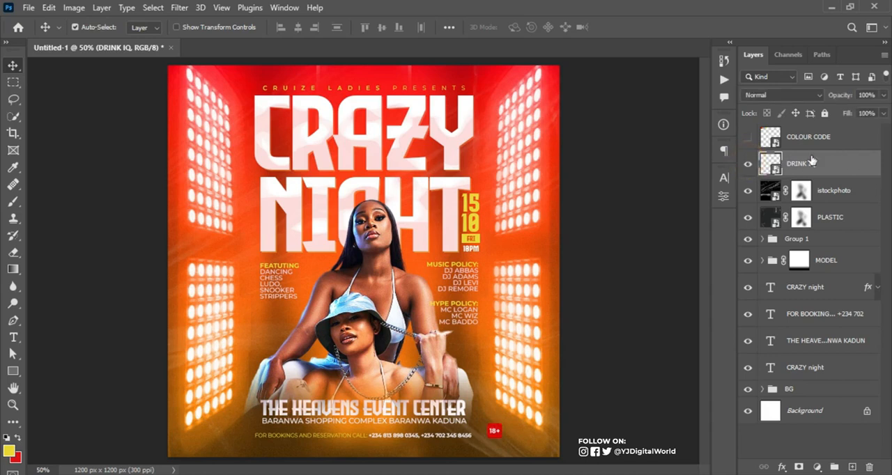
pyautogui.click(748, 137)
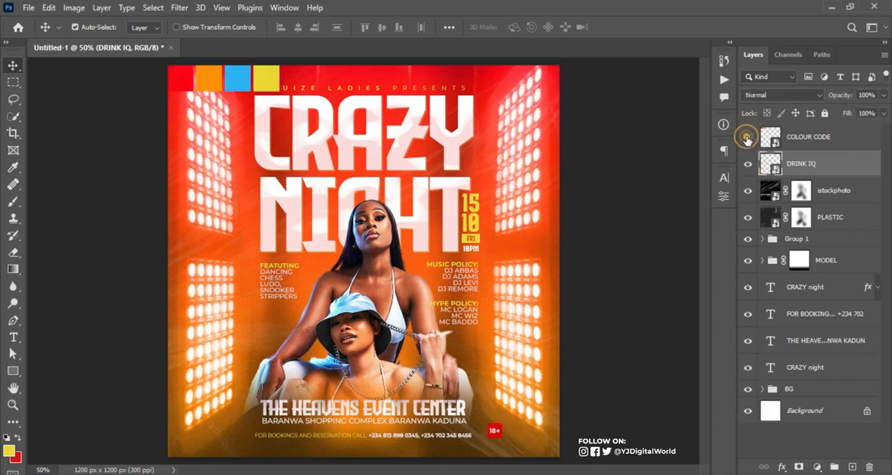
pyautogui.click(748, 137)
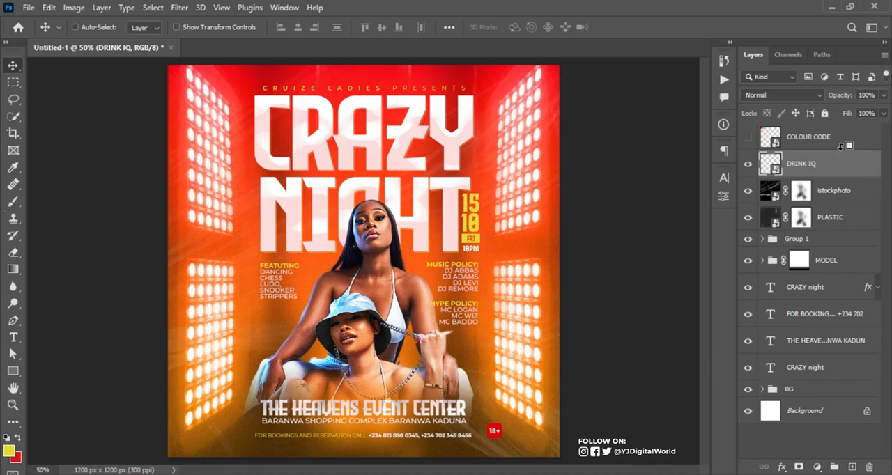
# Stamp all visible layers into a new layer above DRINK IQ and convert it to a smart object
pyautogui.hotkey('ctrl', 'shift', 'alt', 'e')
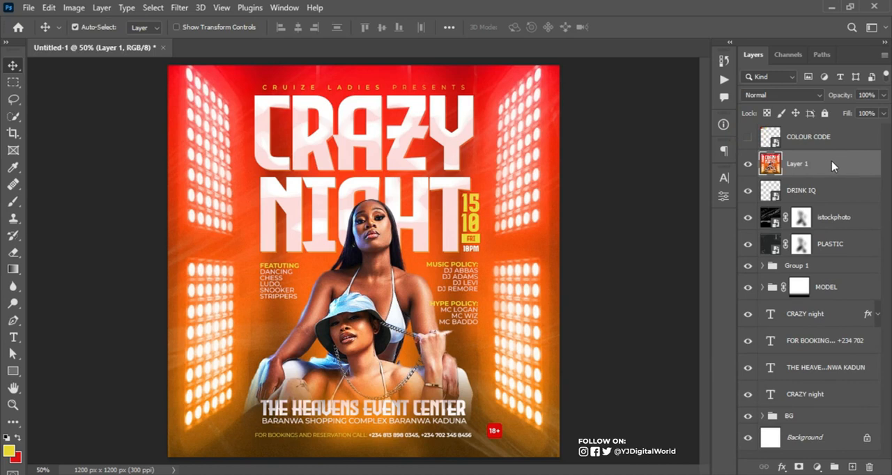
pyautogui.rightClick(833, 165)
pyautogui.click(757, 199)
# Apply the Camera Raw Filter to the merged layer with Sharpening at 17 and some added Noise Reduction
pyautogui.click(181, 8)
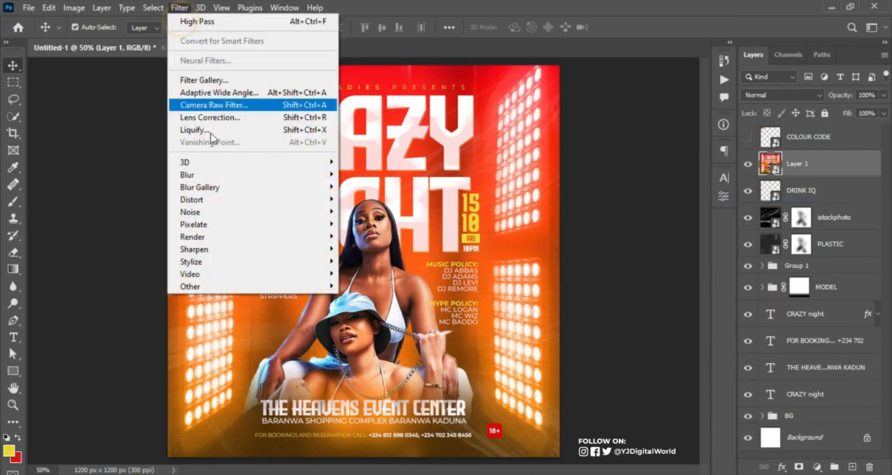
pyautogui.click(237, 105)
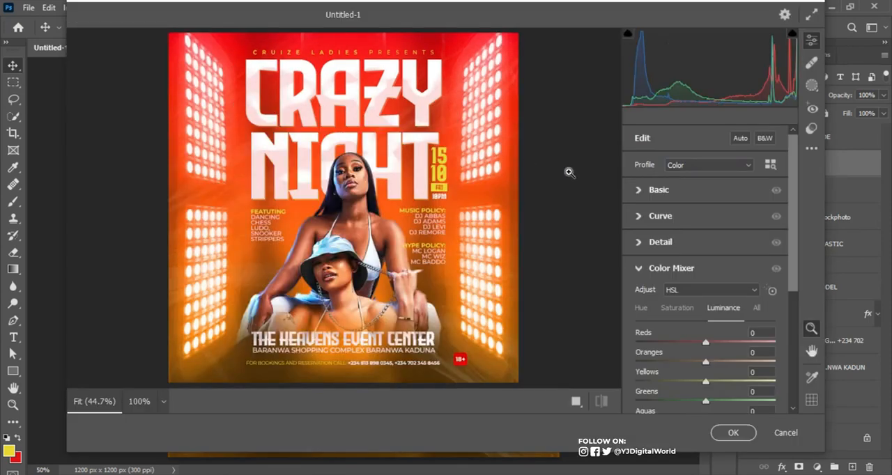
pyautogui.click(643, 248)
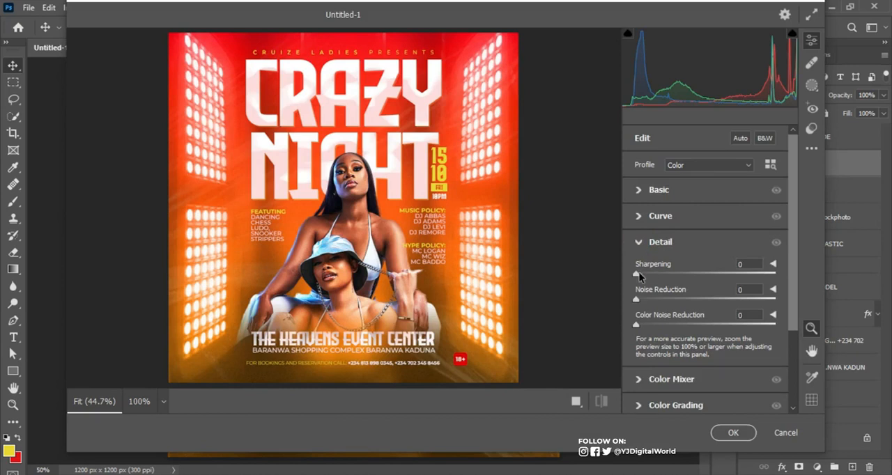
pyautogui.moveTo(637, 275); pyautogui.dragTo(655, 274)
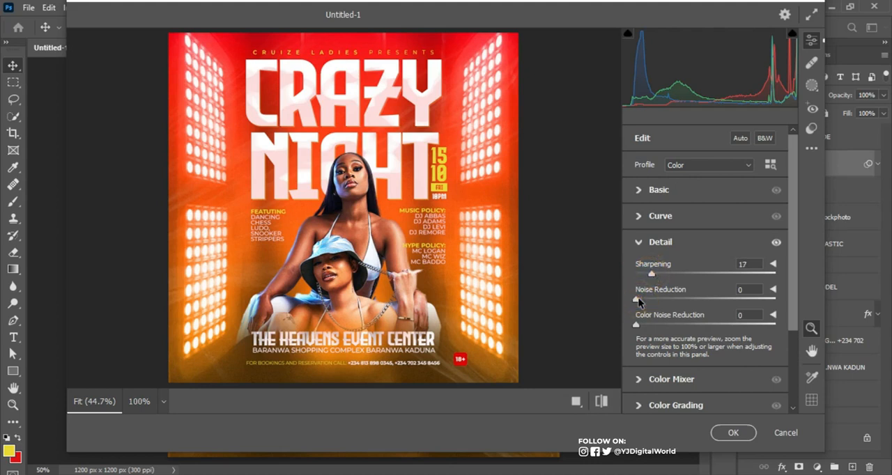
pyautogui.moveTo(638, 298); pyautogui.dragTo(671, 300)
pyautogui.click(637, 242)
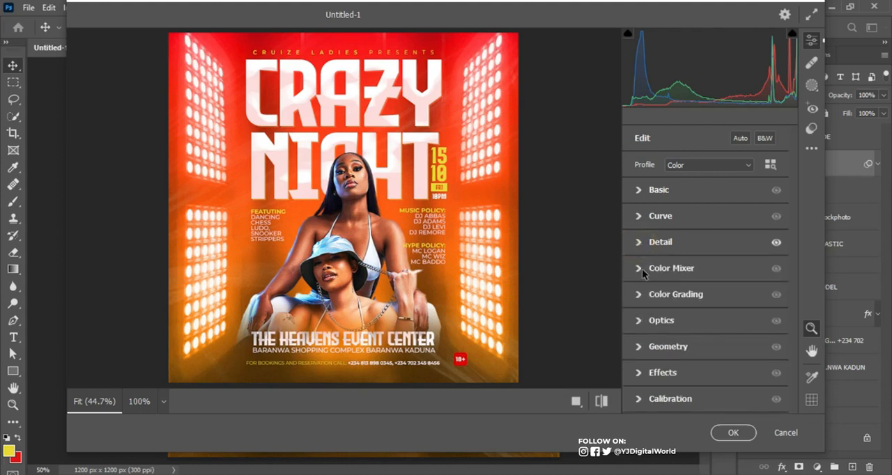
# Set the Color Mixer hues to Reds -29, Oranges +1, Yellows -51 and Aquas -100, and adjust the Blues
pyautogui.click(643, 271)
pyautogui.click(645, 205)
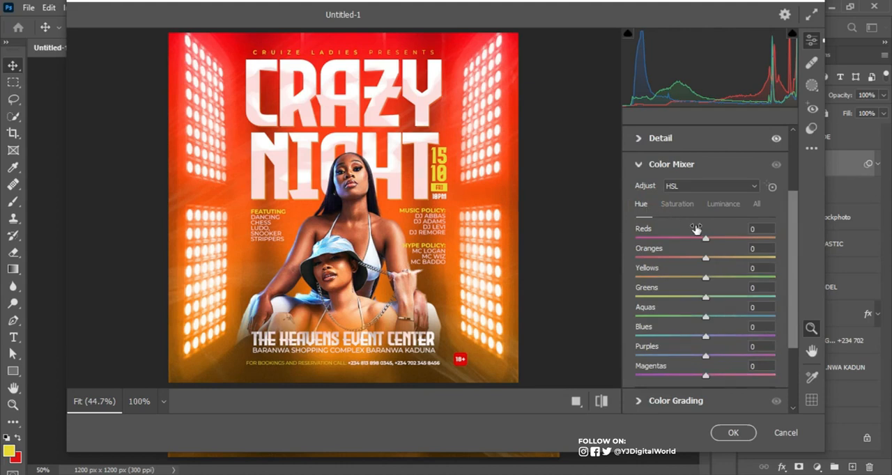
pyautogui.moveTo(706, 238); pyautogui.dragTo(685, 240)
pyautogui.click(707, 258)
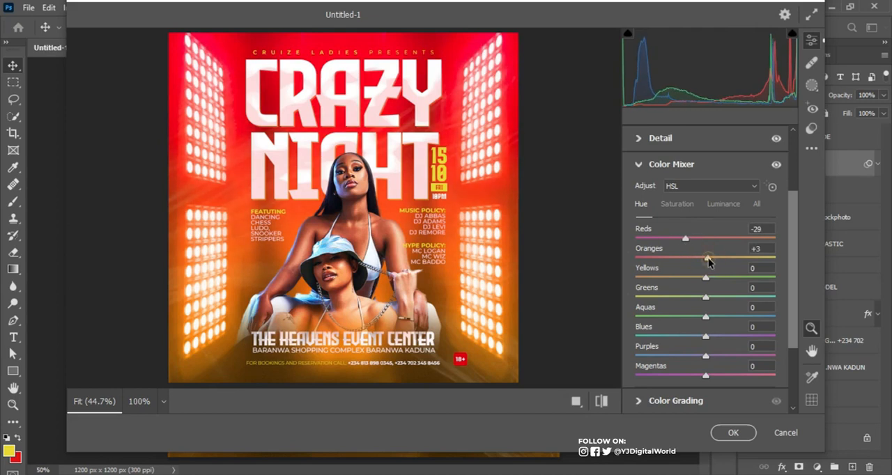
pyautogui.moveTo(706, 278); pyautogui.dragTo(670, 279)
pyautogui.moveTo(707, 318); pyautogui.dragTo(635, 336)
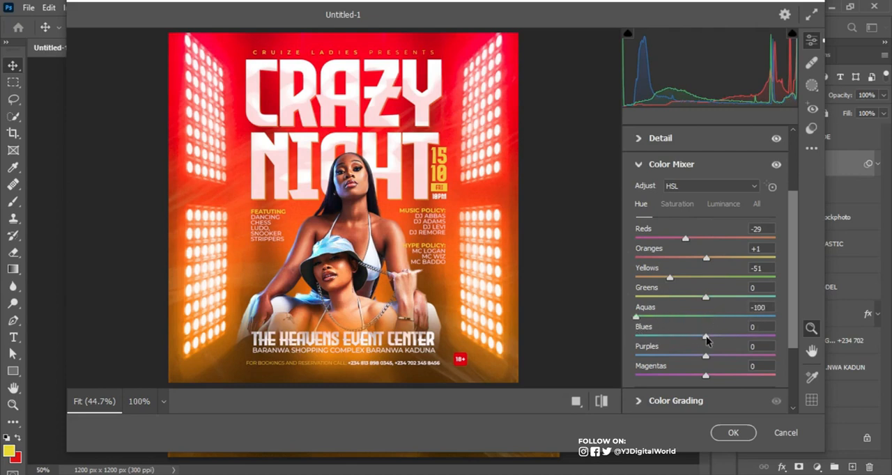
pyautogui.moveTo(706, 336); pyautogui.dragTo(701, 357)
# Fine-tune the saturation of the Yellows and Aquas, apply the Camera Raw adjustments and collapse the merged layer's filter list
pyautogui.click(674, 205)
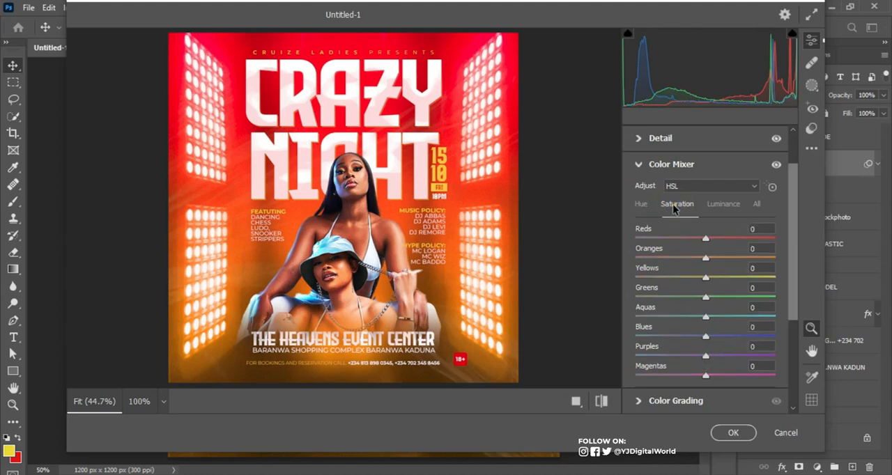
pyautogui.moveTo(706, 277); pyautogui.dragTo(703, 277)
pyautogui.click(706, 318)
pyautogui.moveTo(706, 318); pyautogui.dragTo(676, 347)
pyautogui.click(733, 432)
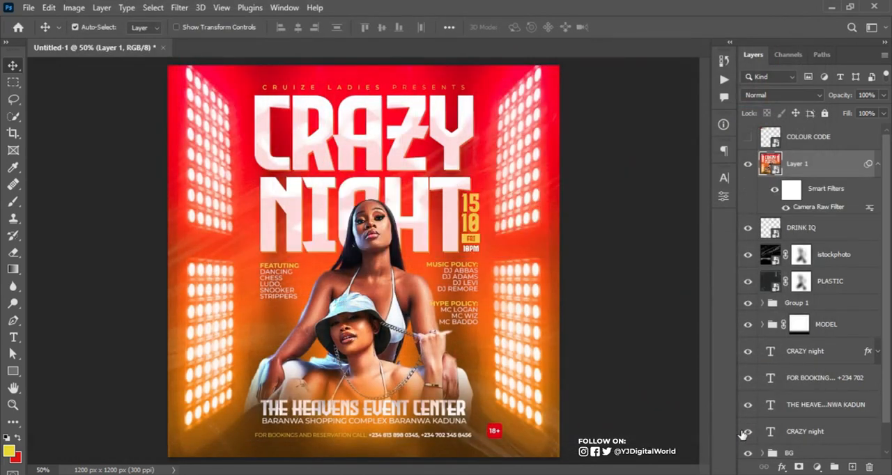
pyautogui.click(877, 164)
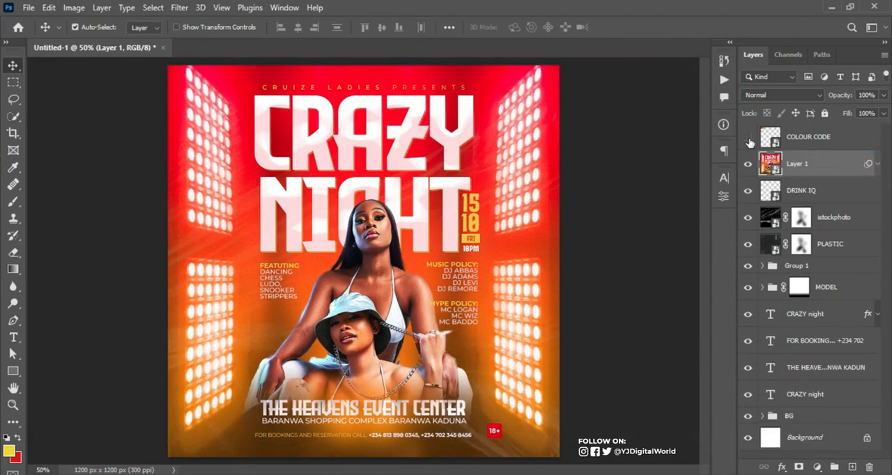